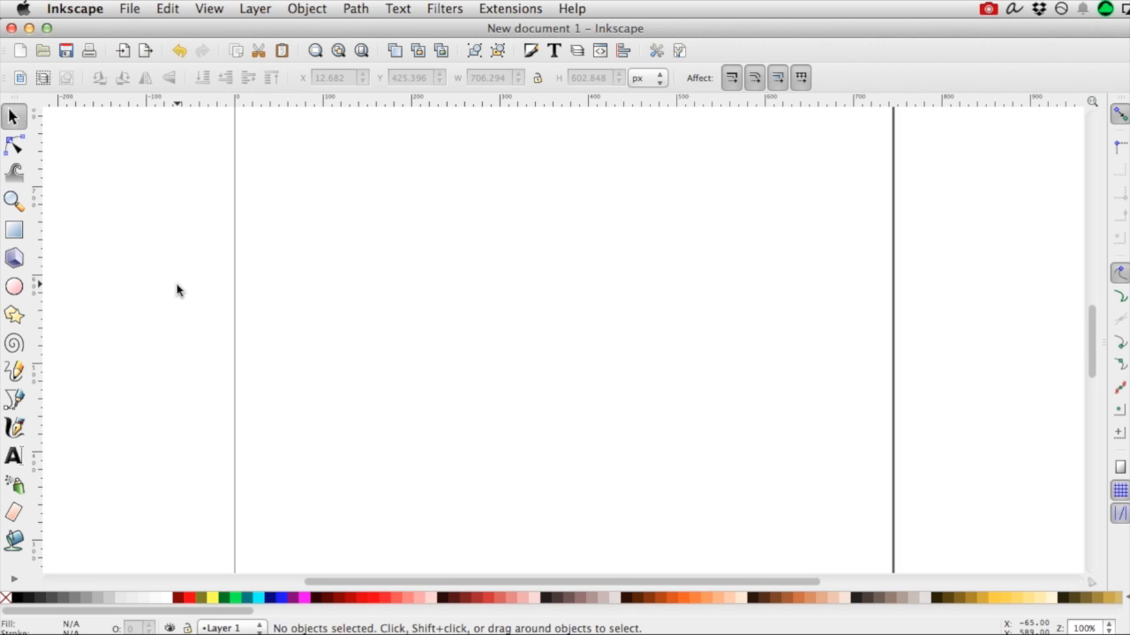
Step: Draw a 10-turn spiral about 368 by 387 px near the centre of the page, with its outer end at the bottom
{"action": "left_click", "coordinate": [14, 345]}
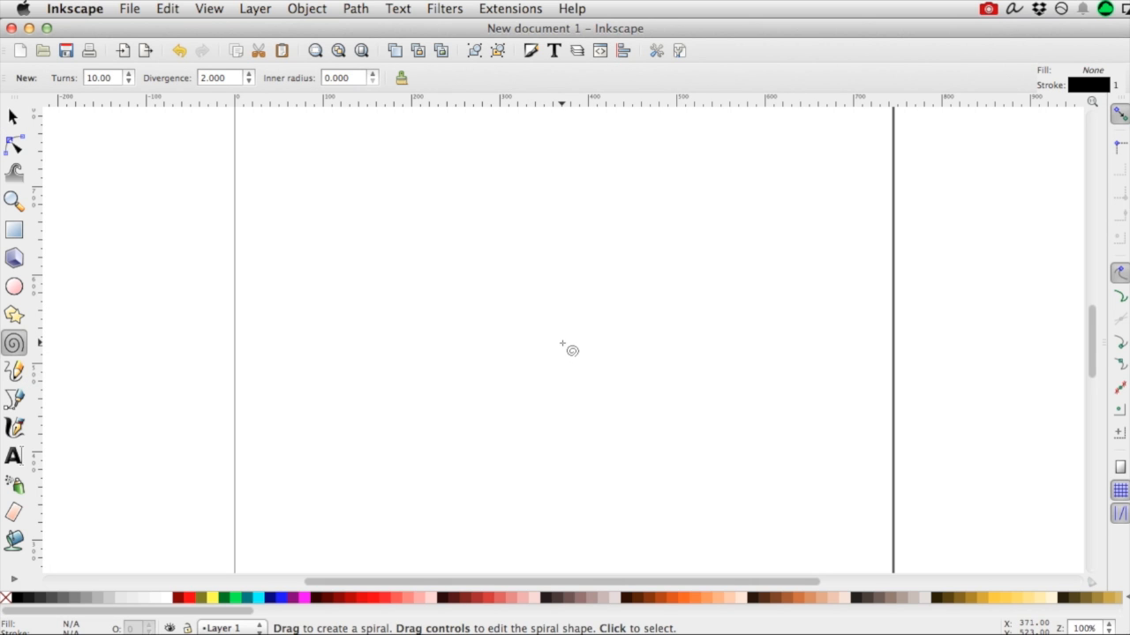
{"action": "left_click_drag", "start_coordinate": [562, 343], "coordinate": [561, 524]}
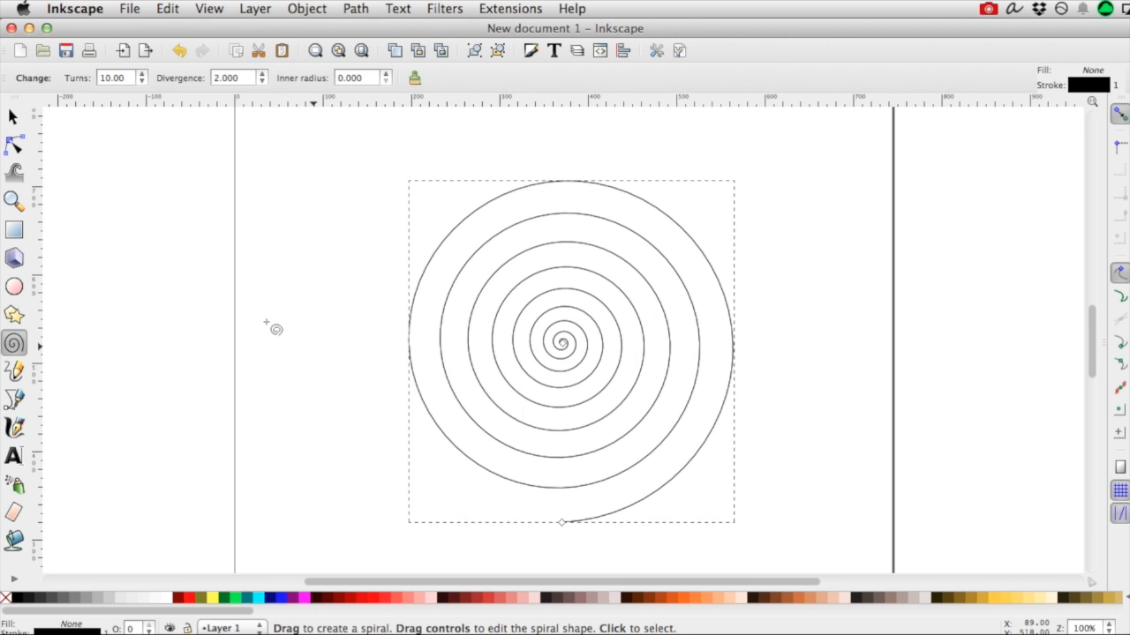
Step: Increase the spiral's number of turns gradually to 11.20
{"action": "left_click", "coordinate": [141, 75]}
{"action": "left_click", "coordinate": [141, 76]}
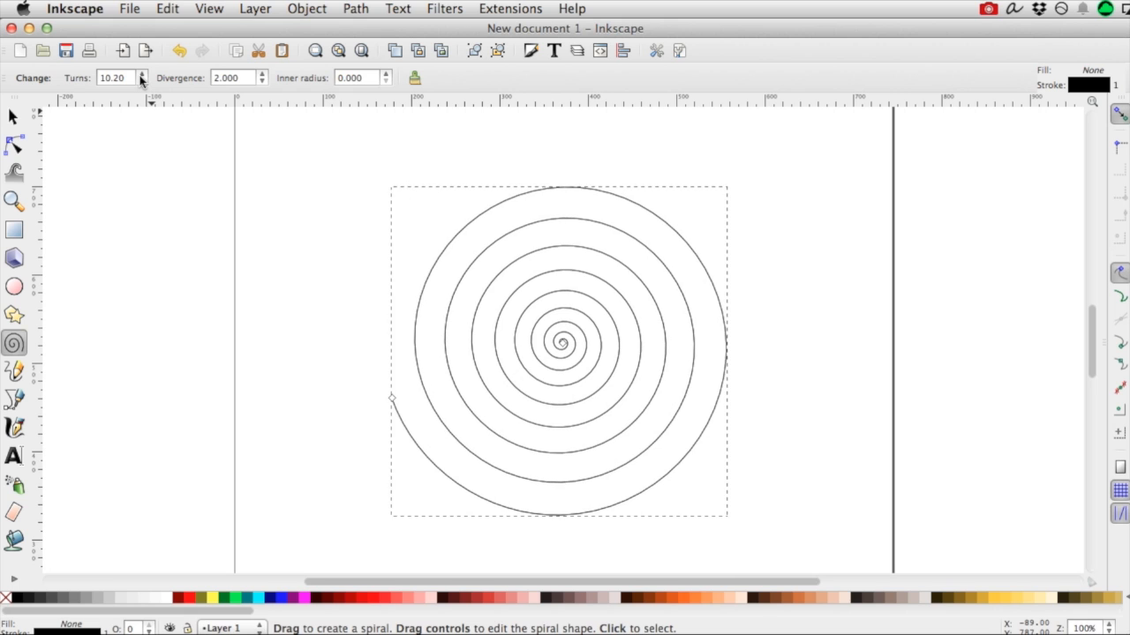
{"action": "left_click", "coordinate": [141, 76]}
{"action": "double_click", "coordinate": [141, 76]}
{"action": "left_click", "coordinate": [142, 76]}
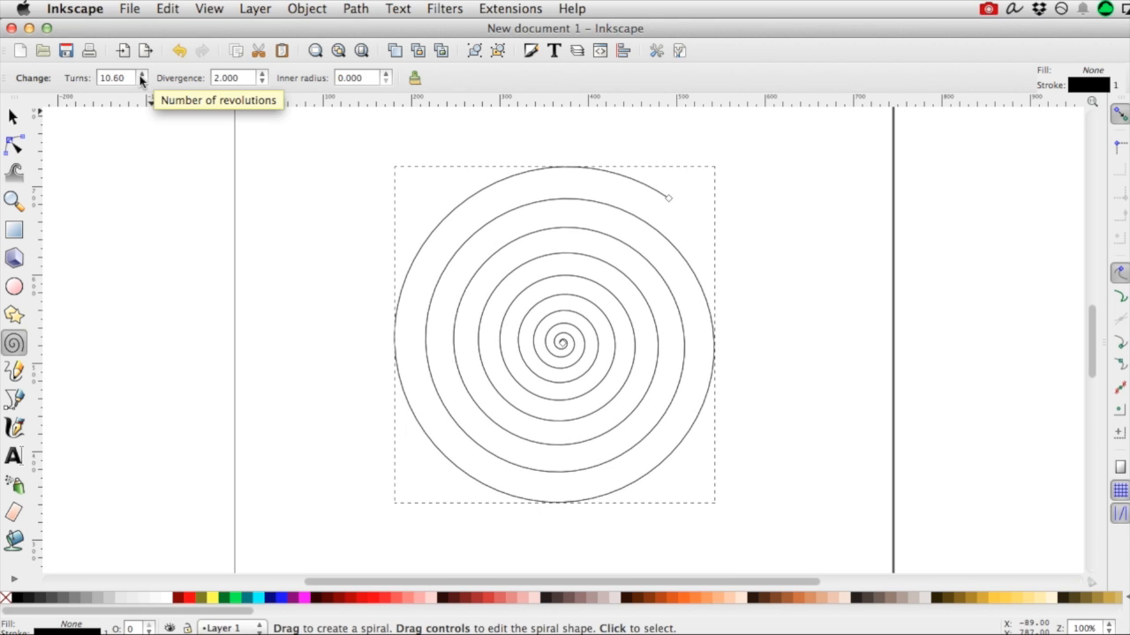
{"action": "left_click", "coordinate": [141, 76]}
{"action": "left_click", "coordinate": [141, 76]}
{"action": "left_click", "coordinate": [141, 76]}
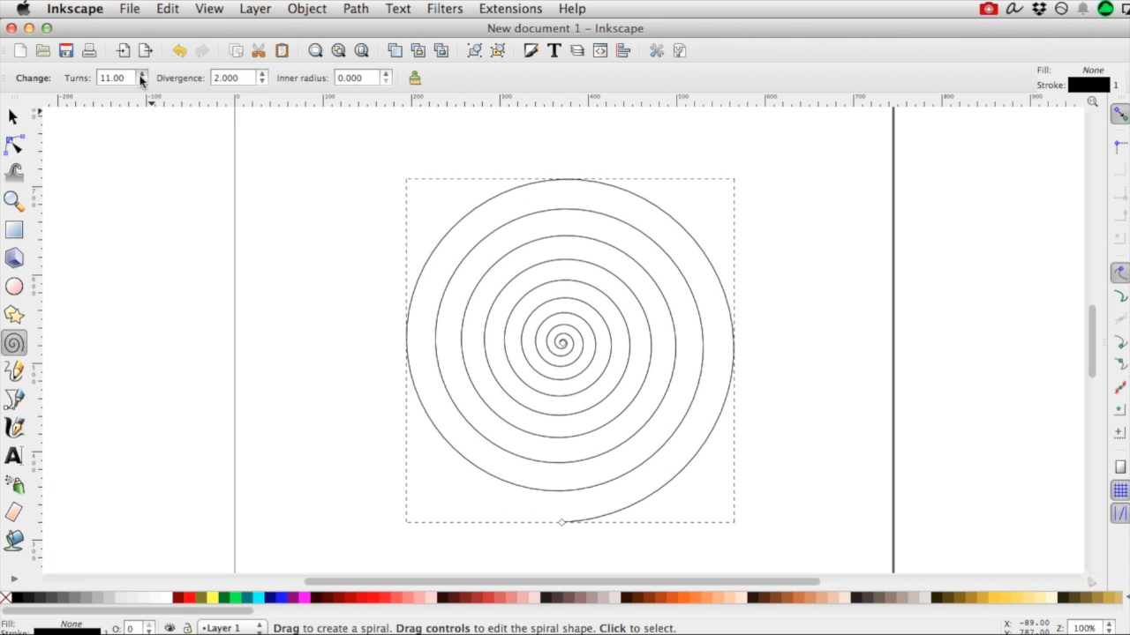
{"action": "left_click", "coordinate": [141, 76]}
{"action": "left_click", "coordinate": [141, 76]}
{"action": "left_click", "coordinate": [142, 76]}
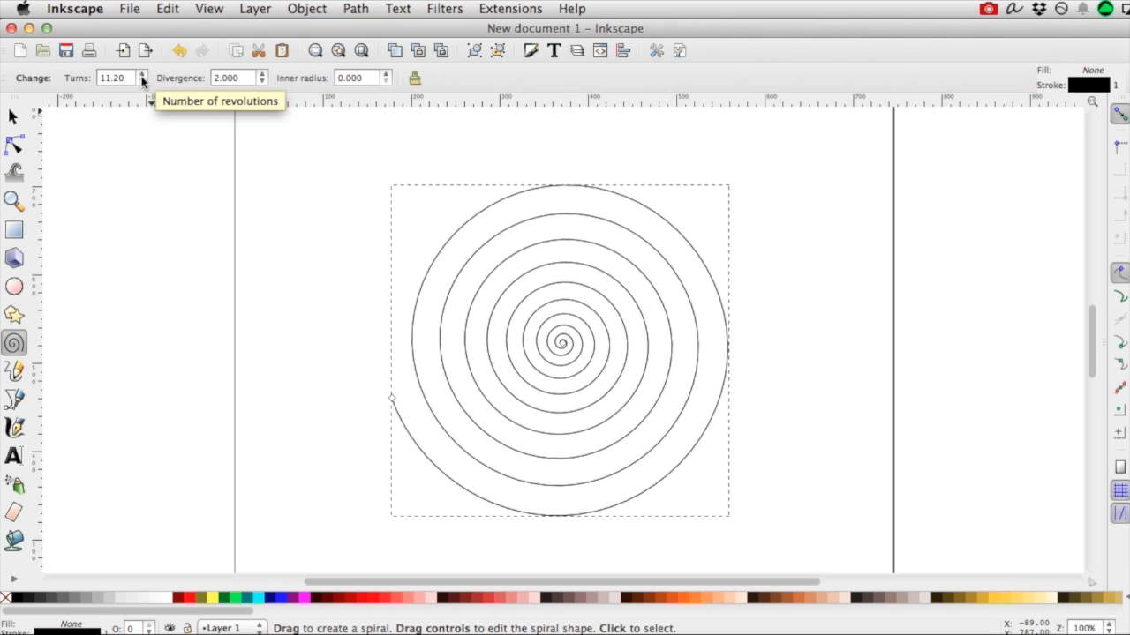
Step: Try the spiral with 20 turns and with 5 turns
{"action": "left_click_drag", "start_coordinate": [128, 78], "coordinate": [46, 60]}
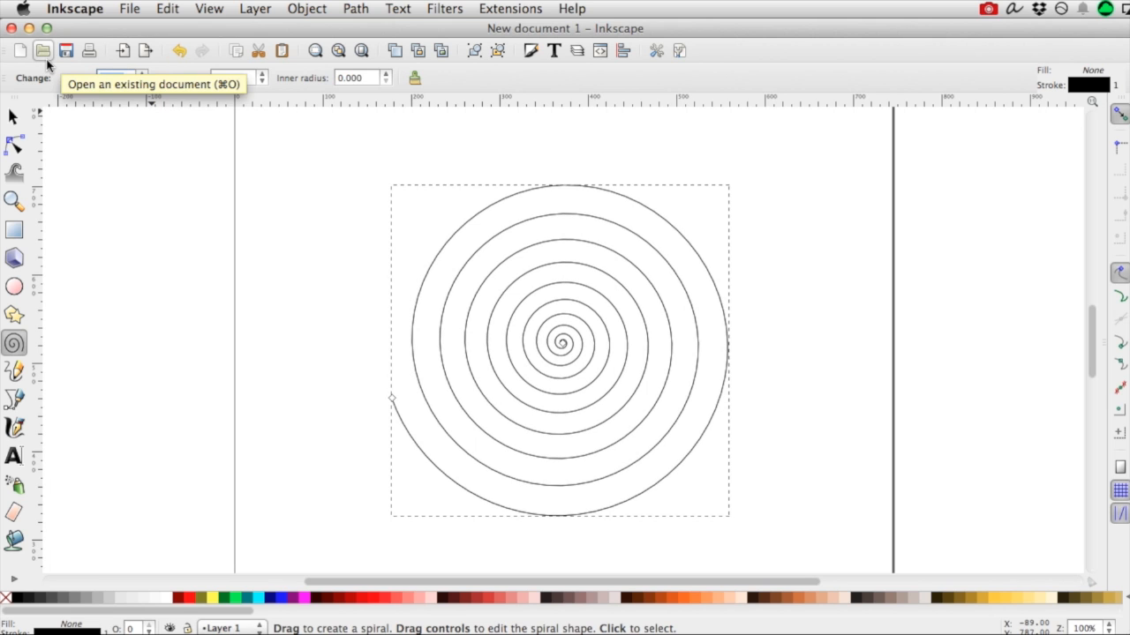
{"action": "type", "text": "20"}
{"action": "key", "text": "Tab"}
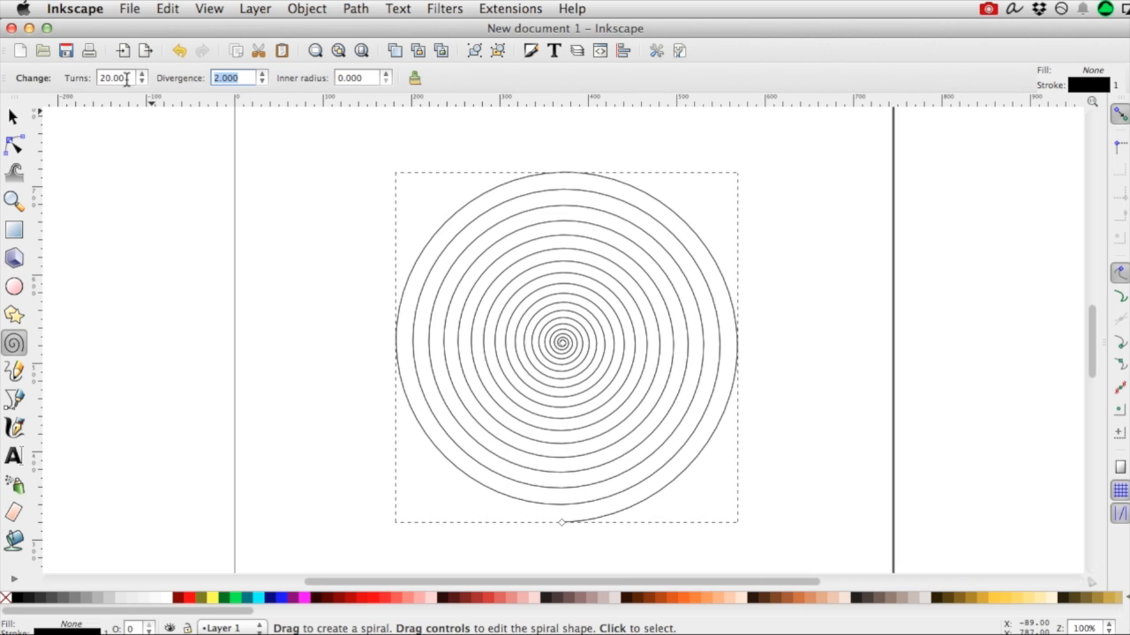
{"action": "key", "text": "shift+Tab"}
{"action": "type", "text": "5"}
{"action": "key", "text": "Tab"}
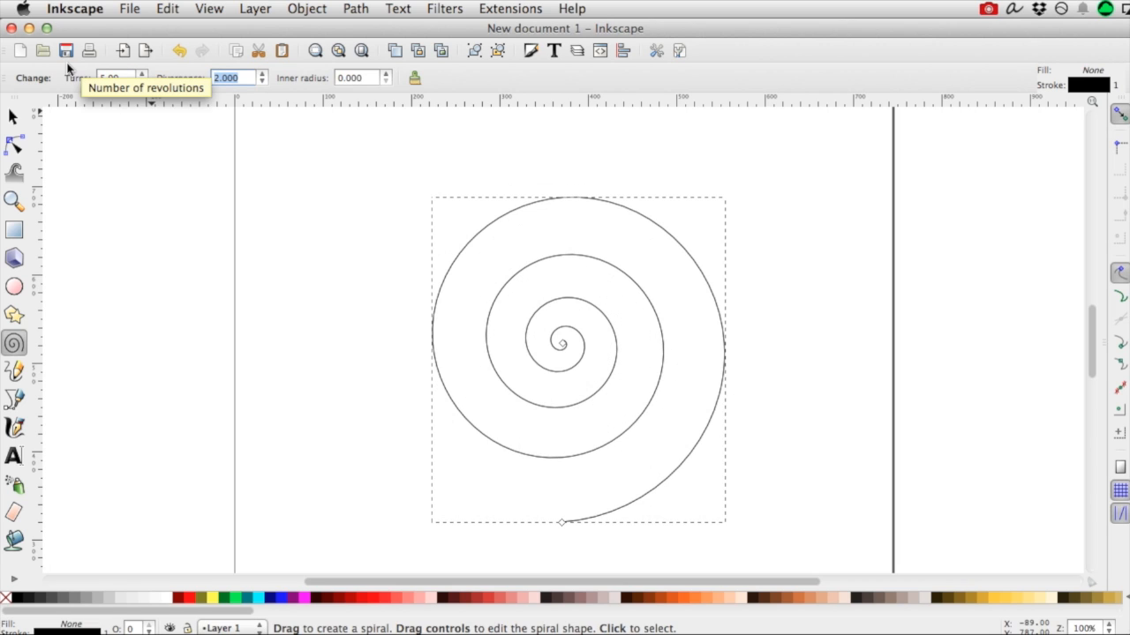
Step: Set the spiral's number of turns to 10
{"action": "key", "text": "shift+Tab"}
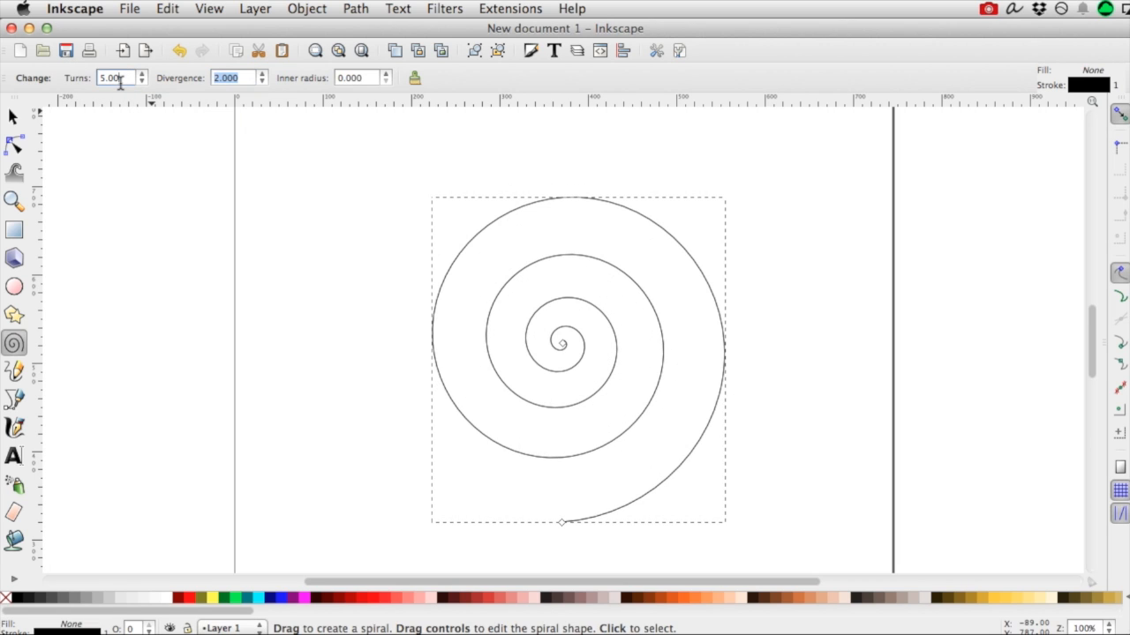
{"action": "type", "text": "10"}
{"action": "key", "text": "Tab"}
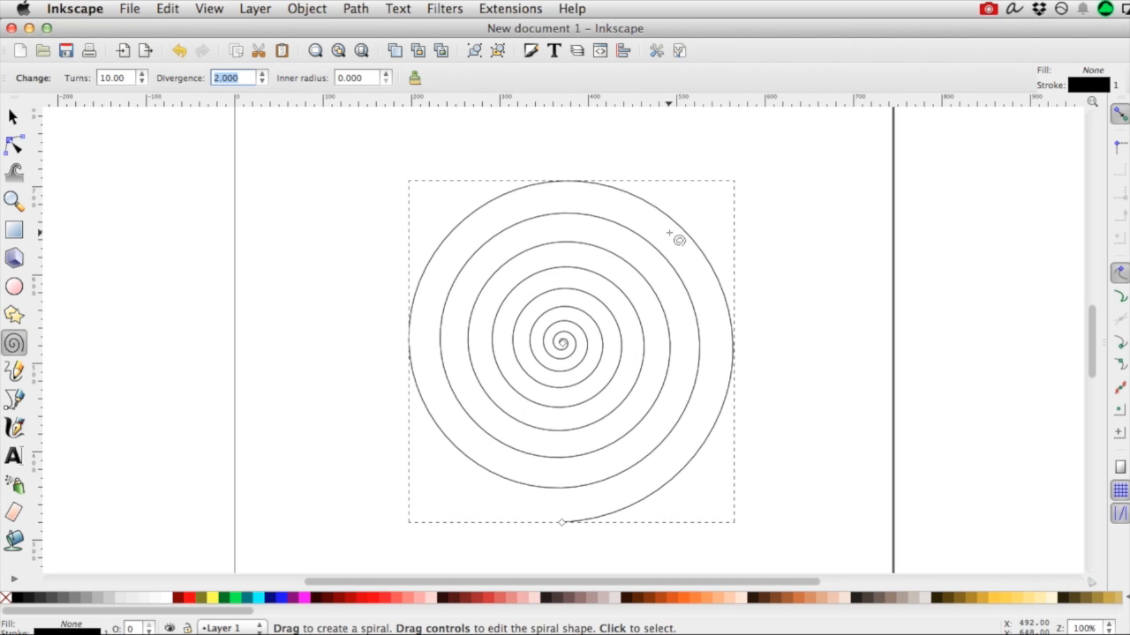
Step: Try a spiral divergence of 2.080 and set the divergence back to 2.000
{"action": "left_click", "coordinate": [261, 75]}
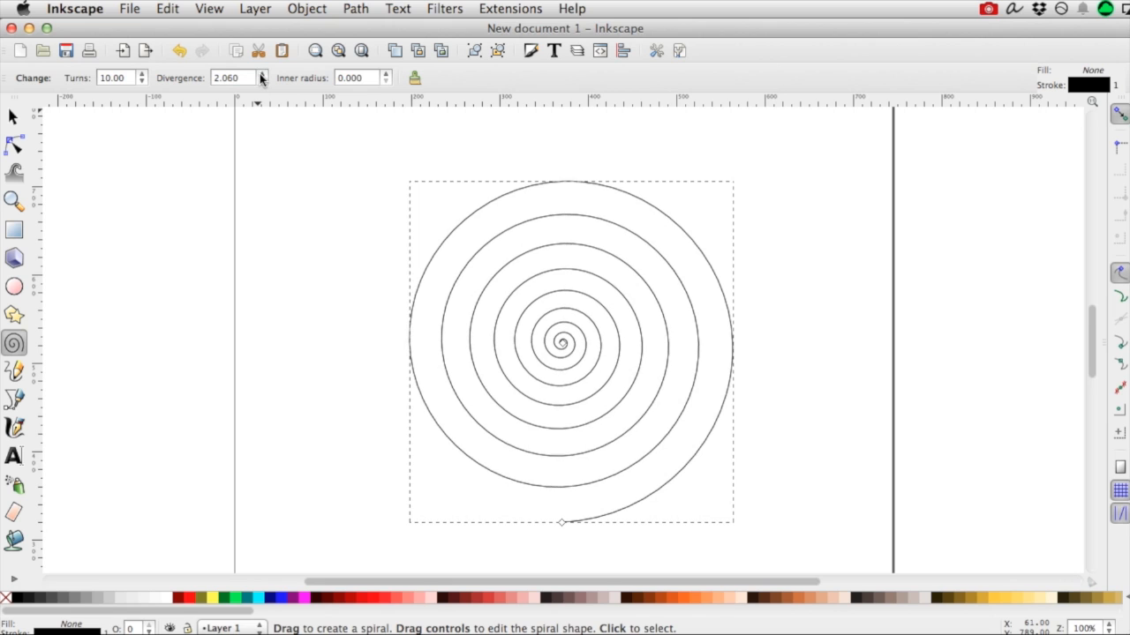
{"action": "left_click", "coordinate": [260, 75]}
{"action": "left_click", "coordinate": [261, 81]}
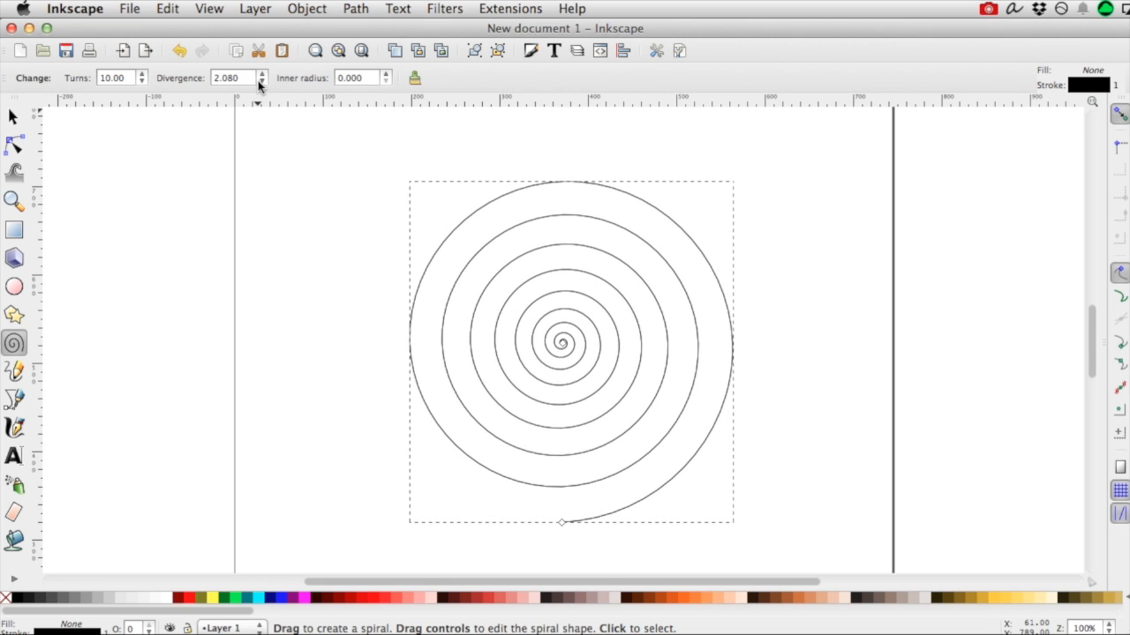
{"action": "left_click_drag", "start_coordinate": [241, 76], "coordinate": [173, 59]}
{"action": "type", "text": "5"}
{"action": "key", "text": "Tab"}
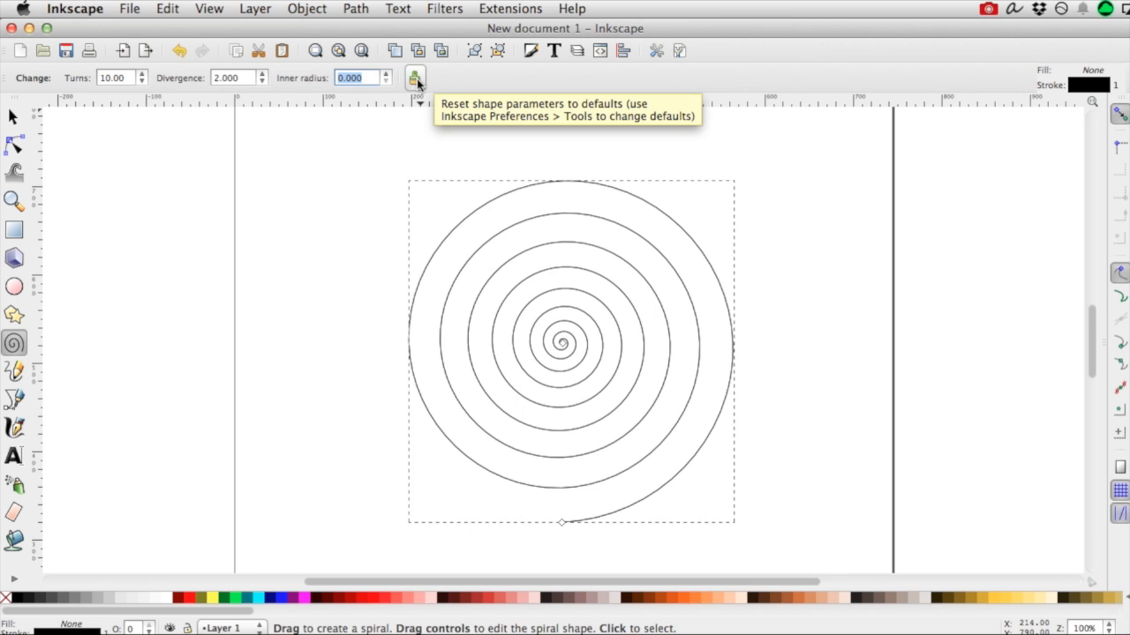
Step: Reset the spiral's shape parameters to their defaults and undo the reset
{"action": "left_click", "coordinate": [414, 79]}
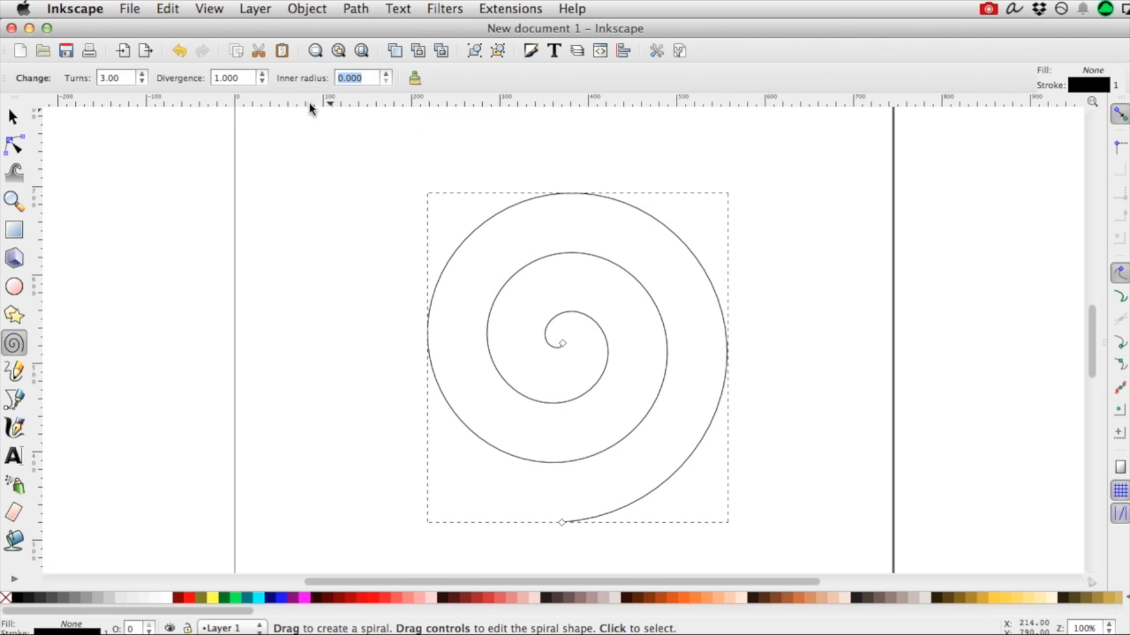
{"action": "key", "text": "ctrl+z"}
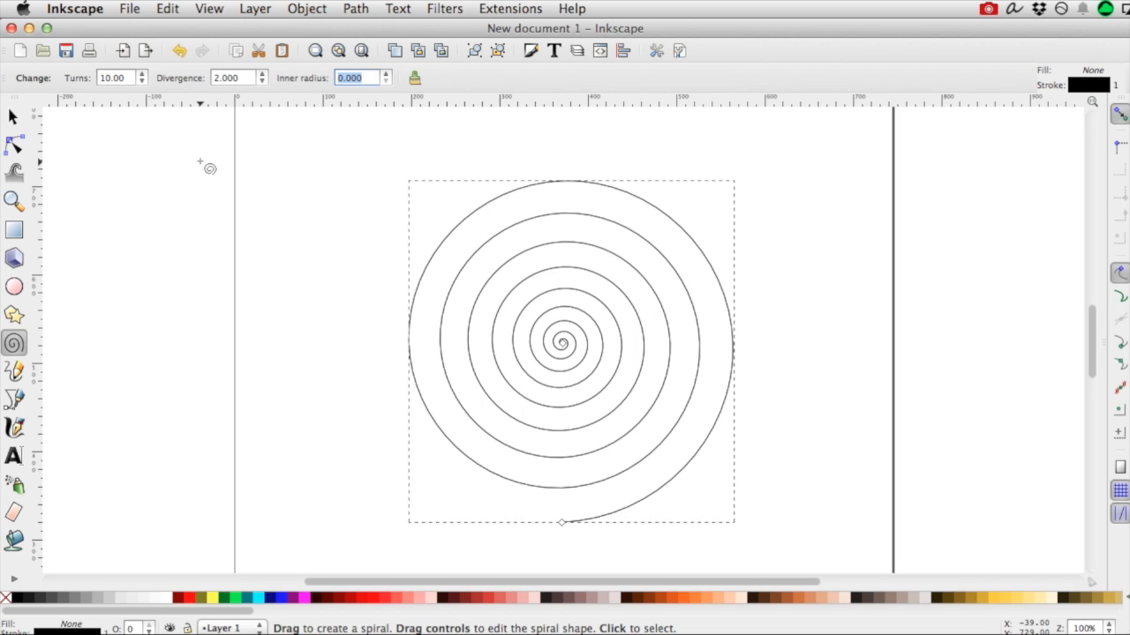
Step: Convert the spiral object to a path
{"action": "left_click", "coordinate": [13, 117]}
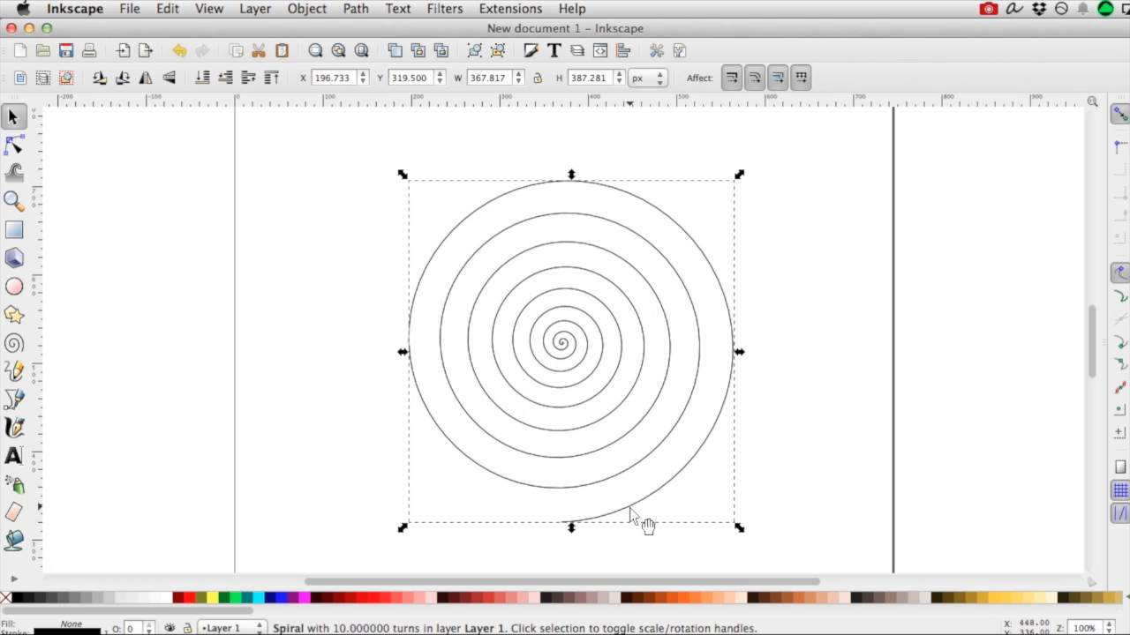
{"action": "left_click", "coordinate": [356, 9]}
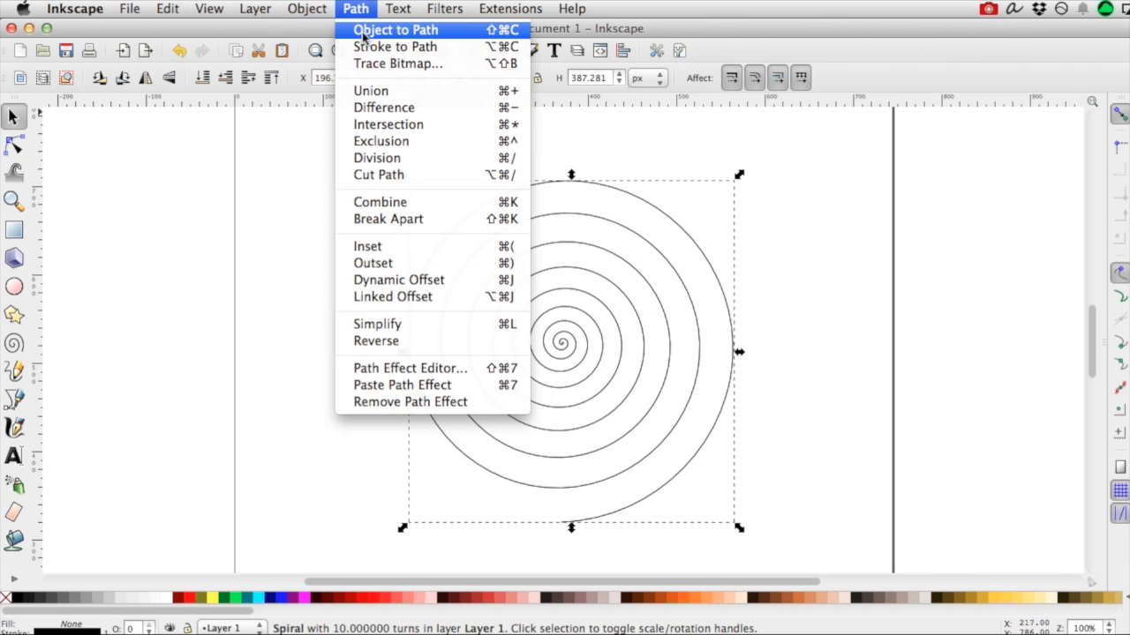
{"action": "left_click", "coordinate": [362, 32]}
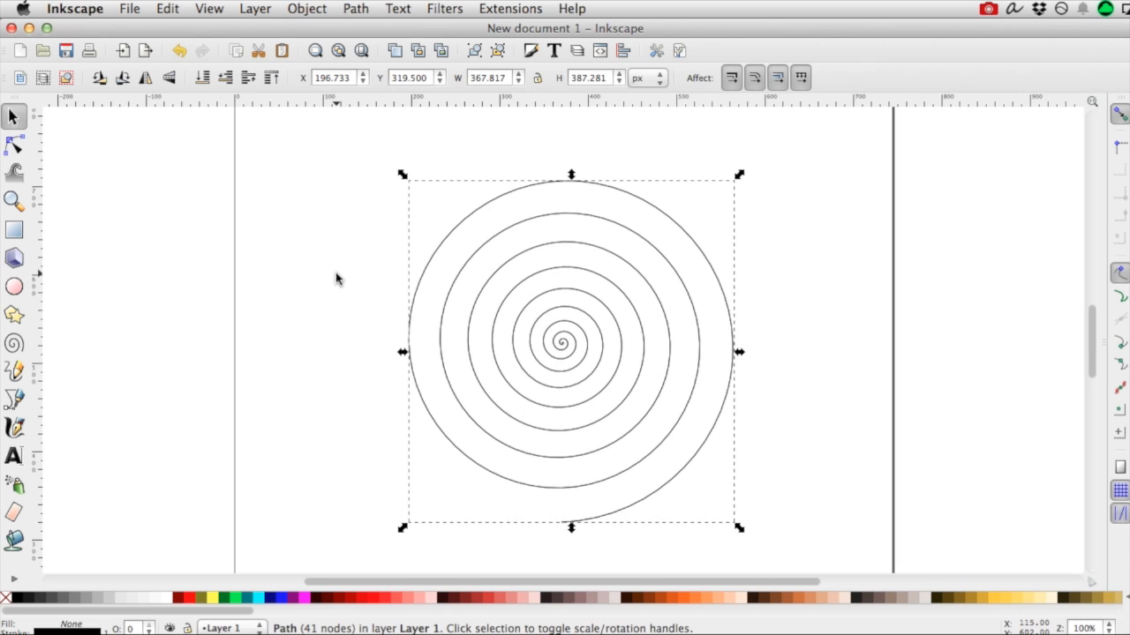
Step: Set up the Jitter Nodes effect for the spiral path with live preview on and the shifting of node handles off
{"action": "left_click", "coordinate": [506, 10]}
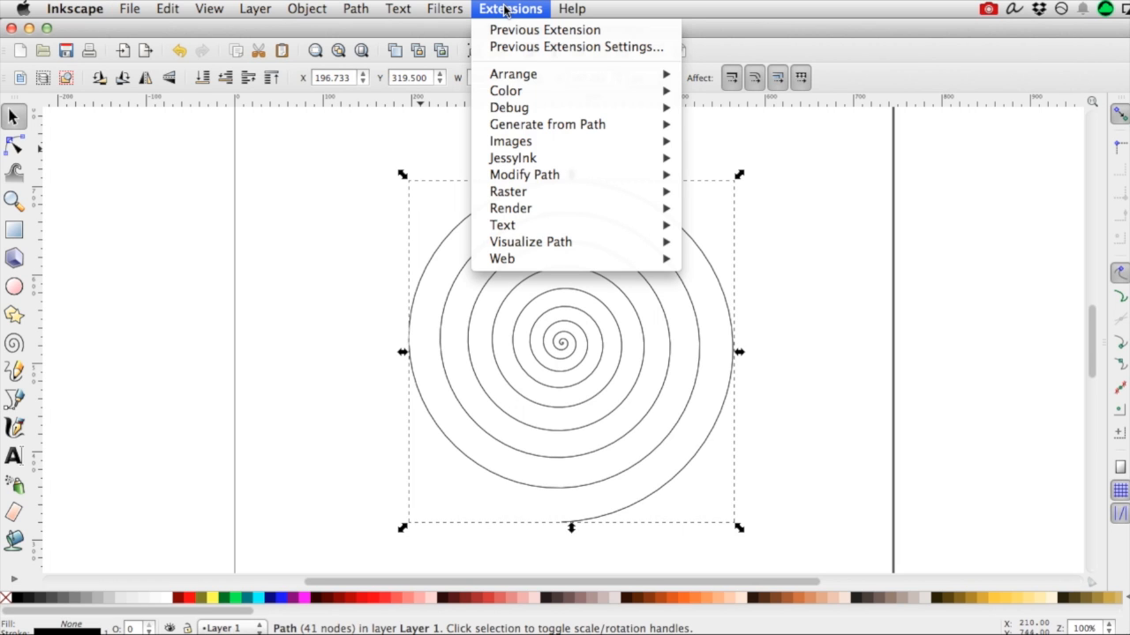
{"action": "mouse_move", "coordinate": [581, 174]}
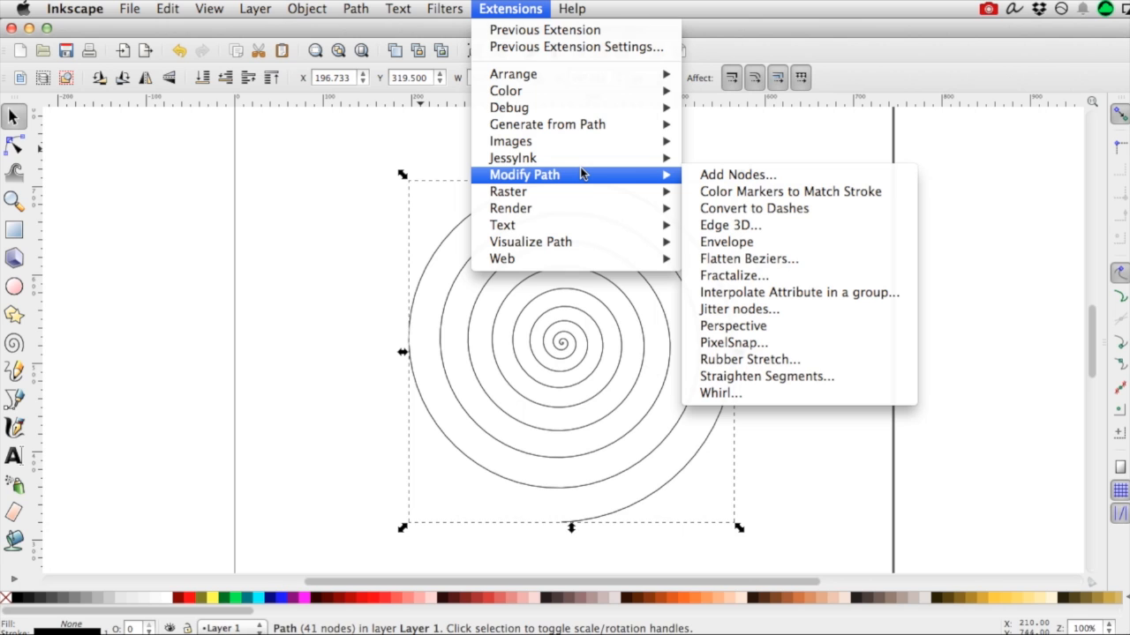
{"action": "left_click", "coordinate": [738, 309]}
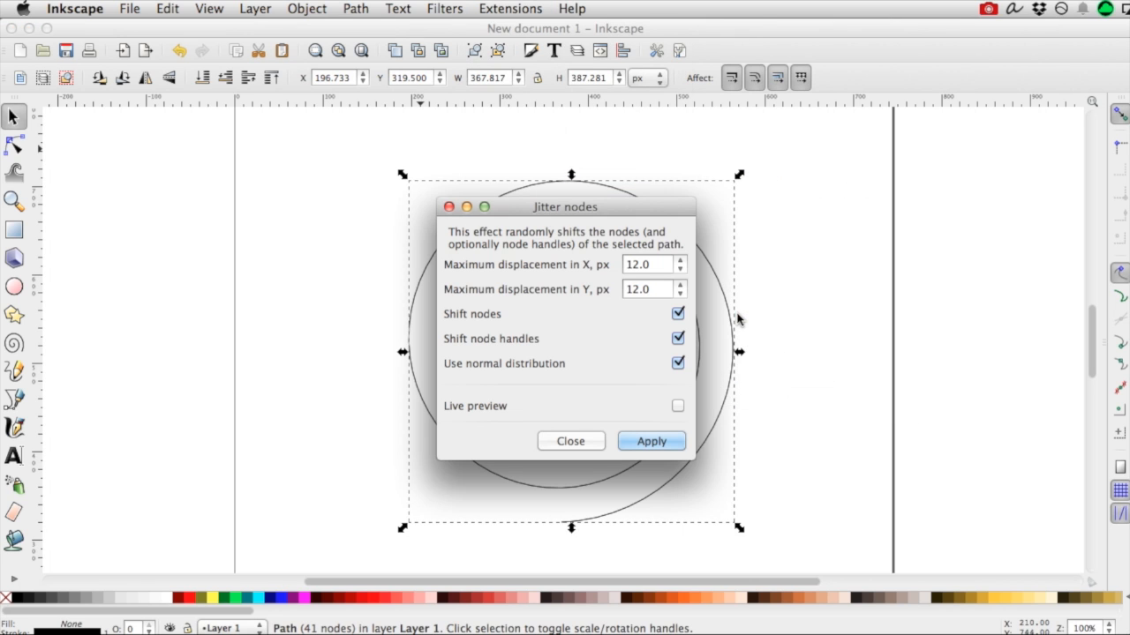
{"action": "left_click_drag", "start_coordinate": [647, 211], "coordinate": [323, 195]}
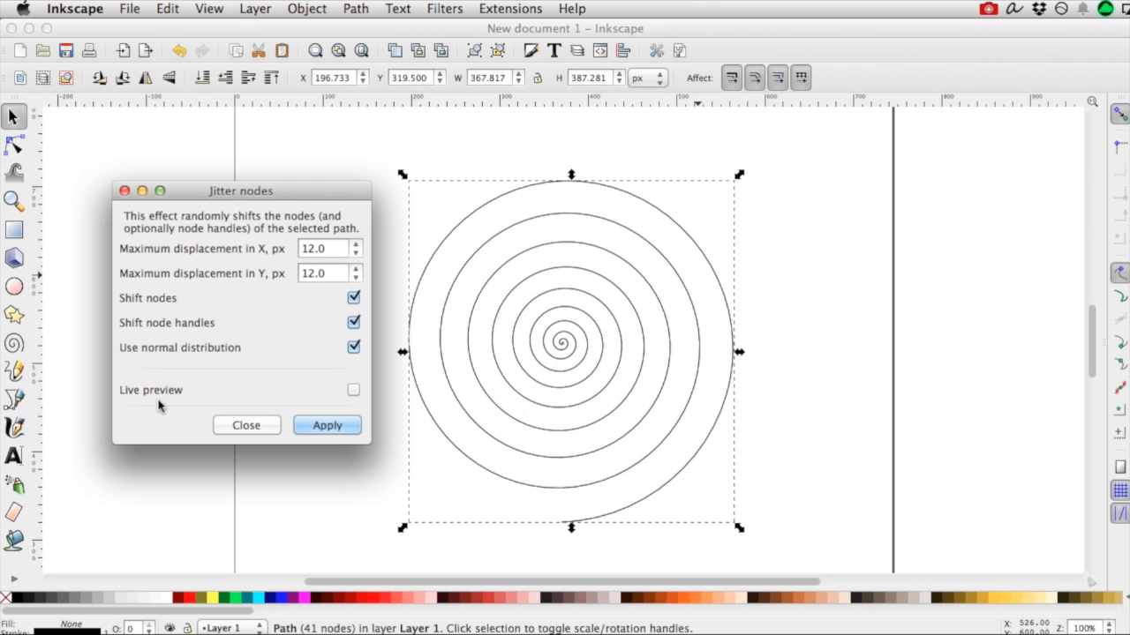
{"action": "left_click", "coordinate": [354, 393]}
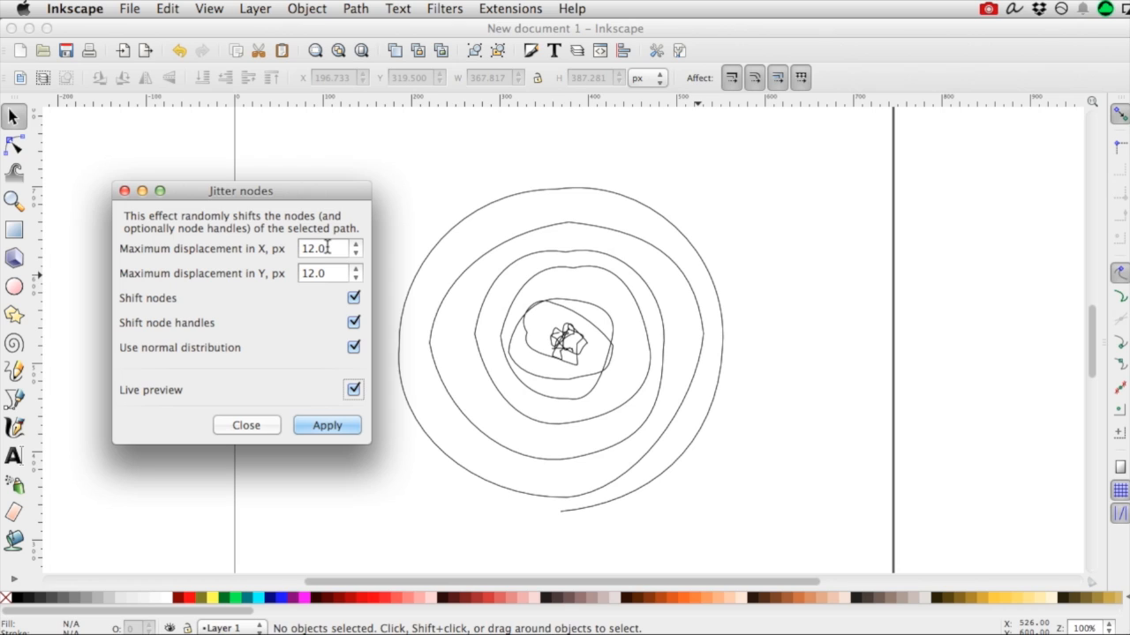
{"action": "double_click", "coordinate": [327, 248]}
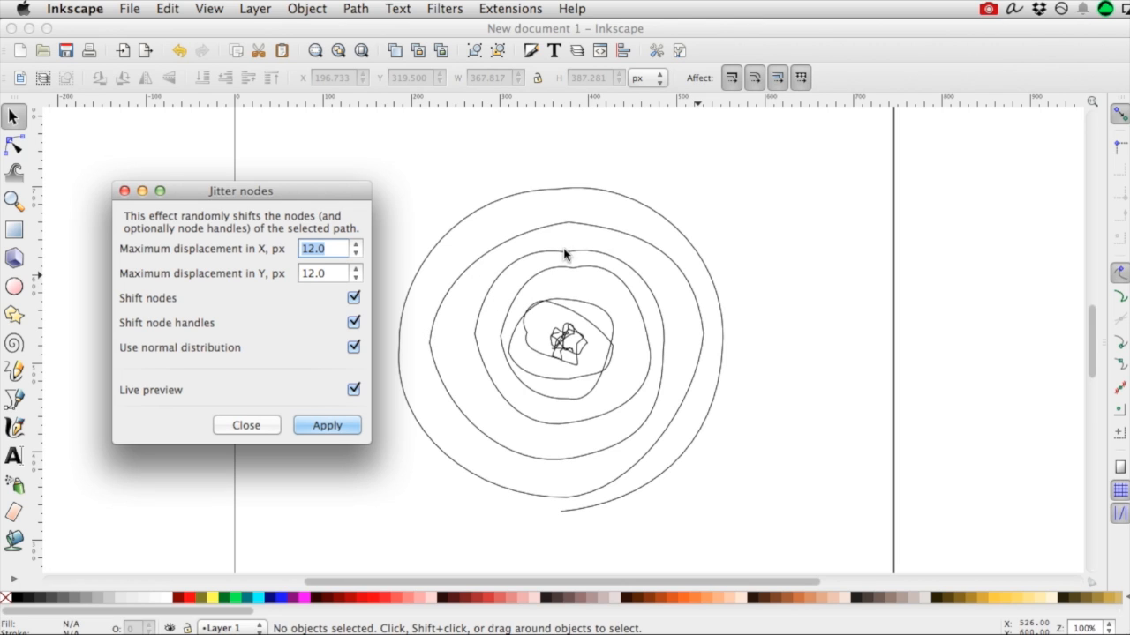
{"action": "left_click", "coordinate": [354, 325]}
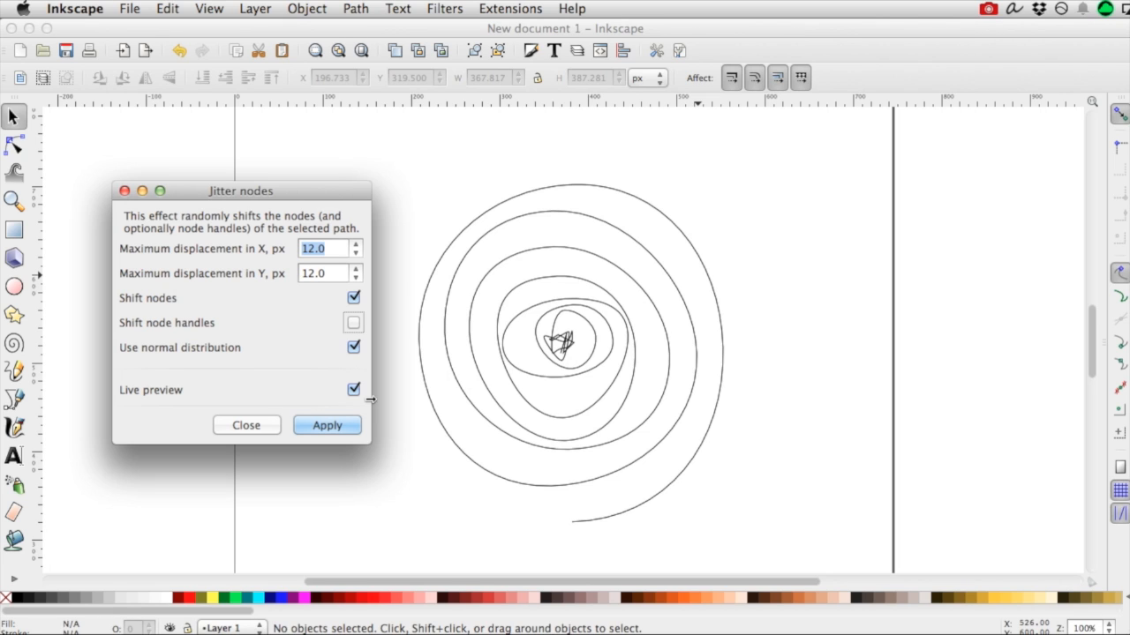
Step: Raise the jitter's maximum Y displacement to 12.4 px in small increments
{"action": "left_click", "coordinate": [355, 268]}
{"action": "left_click", "coordinate": [356, 269]}
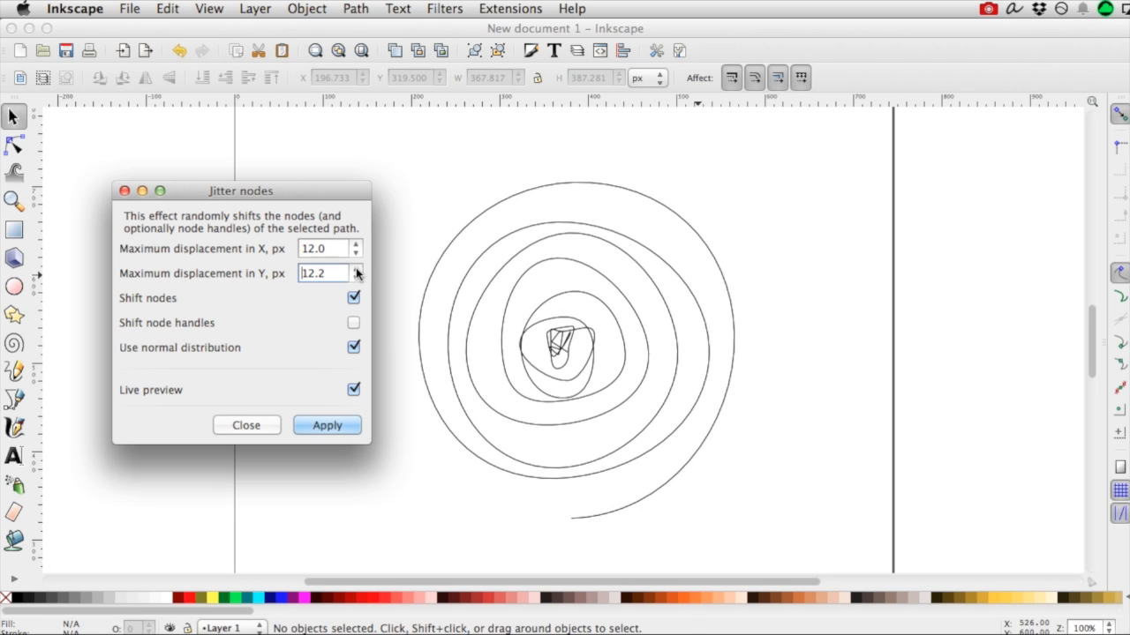
{"action": "left_click", "coordinate": [356, 268]}
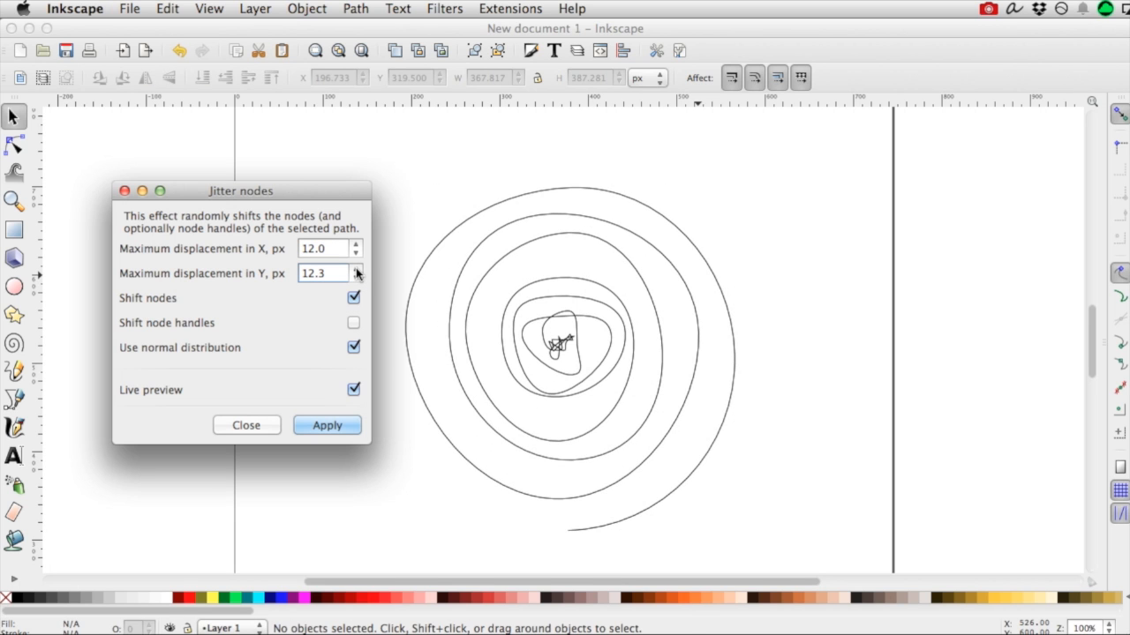
{"action": "left_click", "coordinate": [355, 268]}
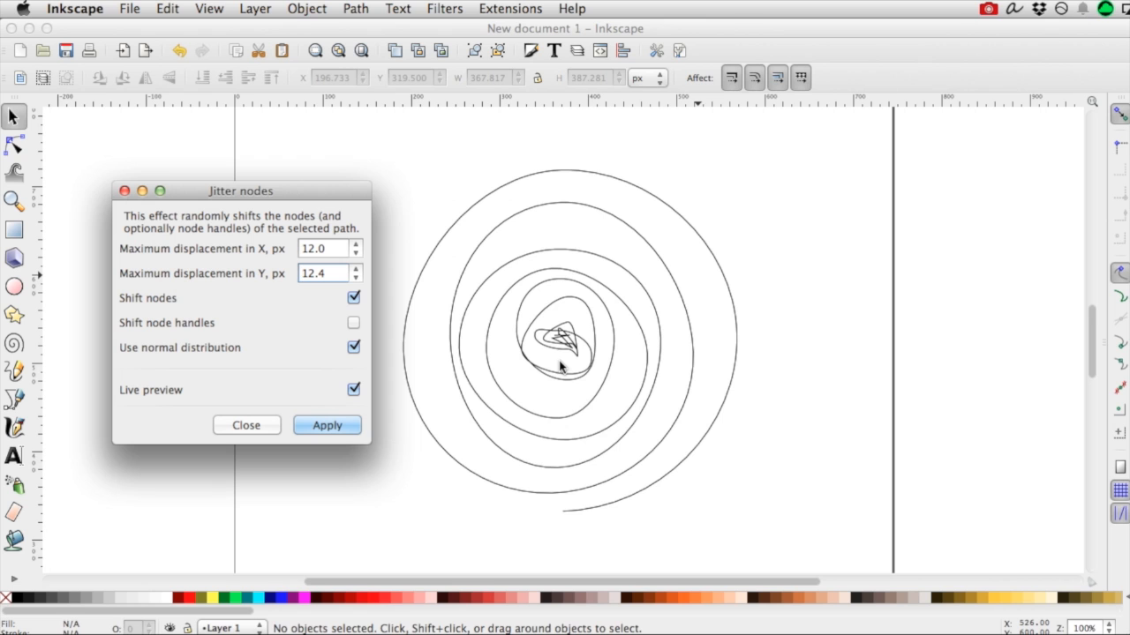
Step: Bring the maximum Y displacement to 12.0 px, alternating it with 12.1 px to regenerate the random jitter preview
{"action": "left_click", "coordinate": [356, 277]}
{"action": "left_click", "coordinate": [356, 277]}
{"action": "left_click", "coordinate": [355, 277]}
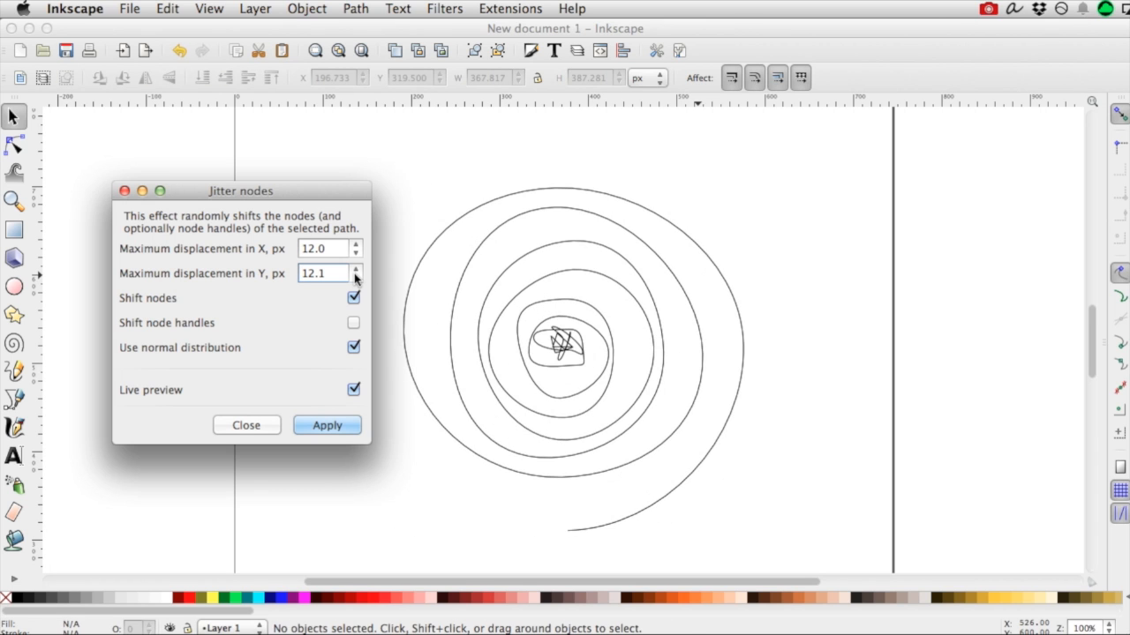
{"action": "left_click", "coordinate": [356, 277]}
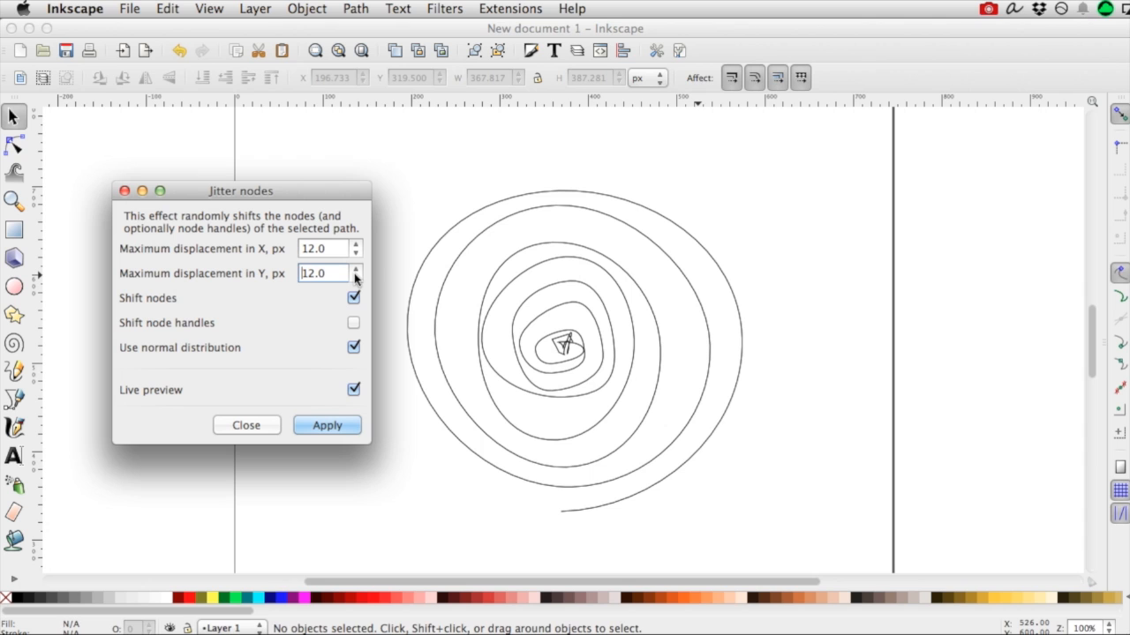
{"action": "left_click", "coordinate": [355, 270]}
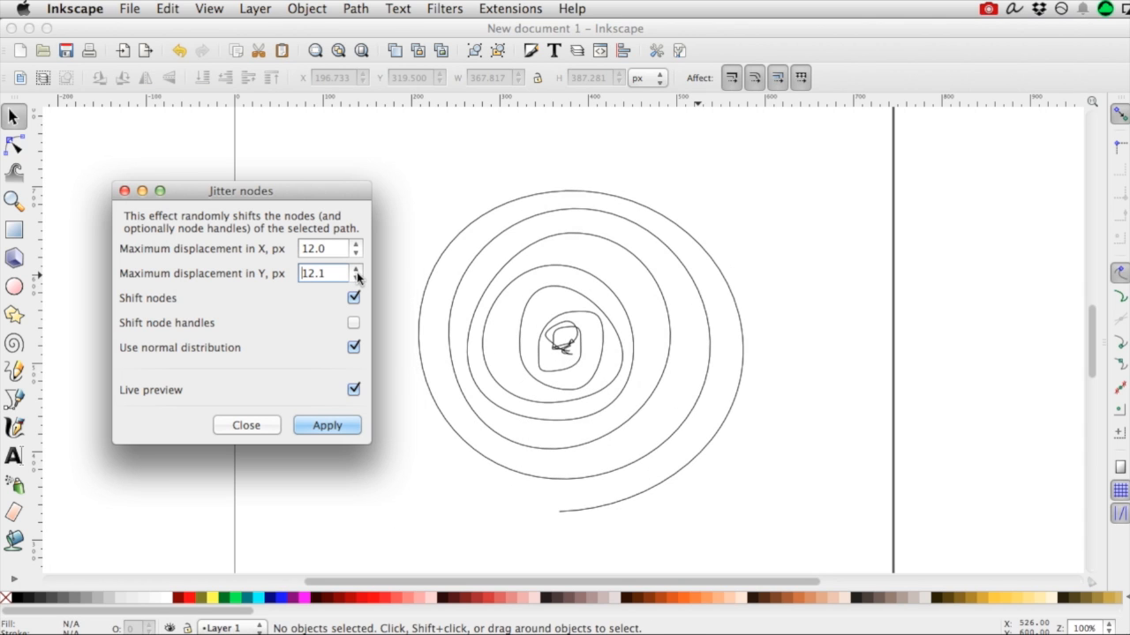
{"action": "left_click", "coordinate": [356, 276]}
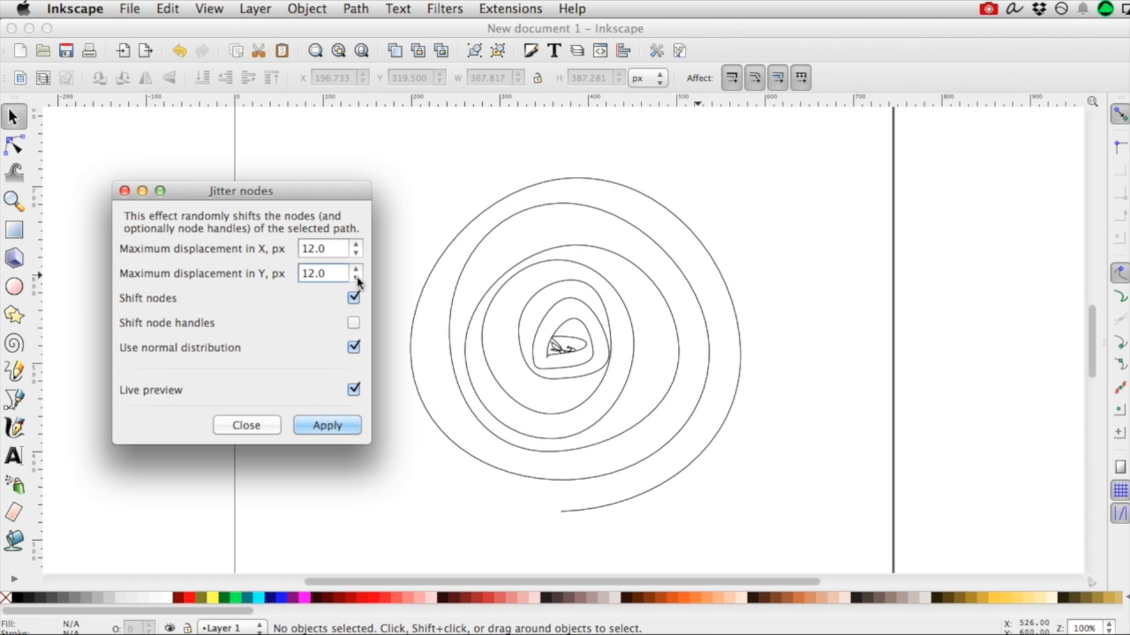
{"action": "left_click", "coordinate": [356, 270]}
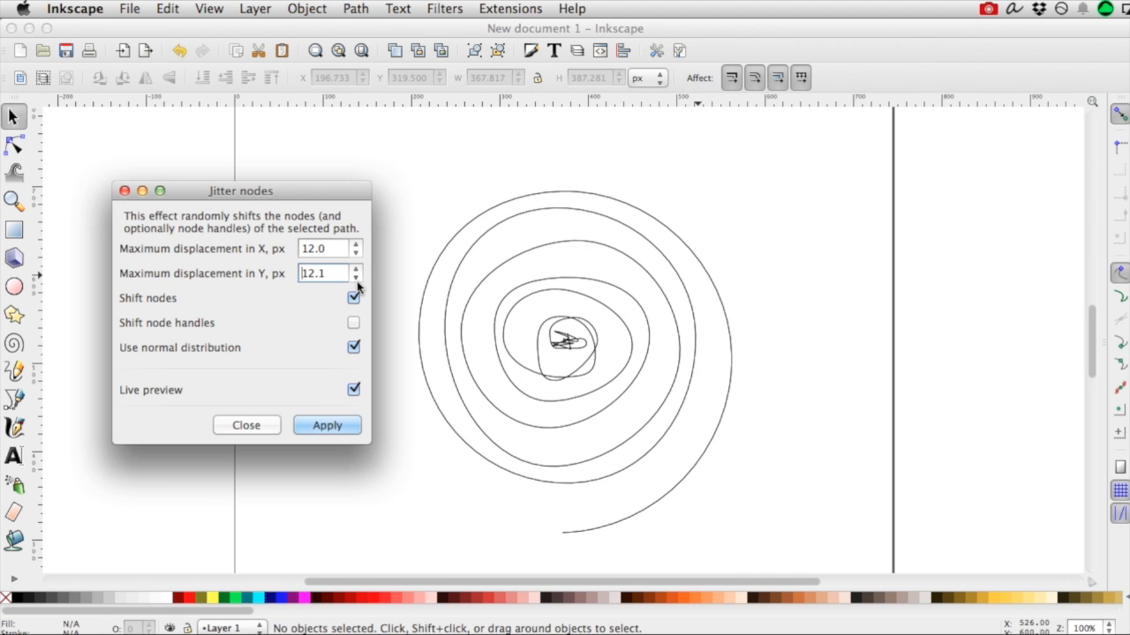
{"action": "left_click", "coordinate": [356, 279]}
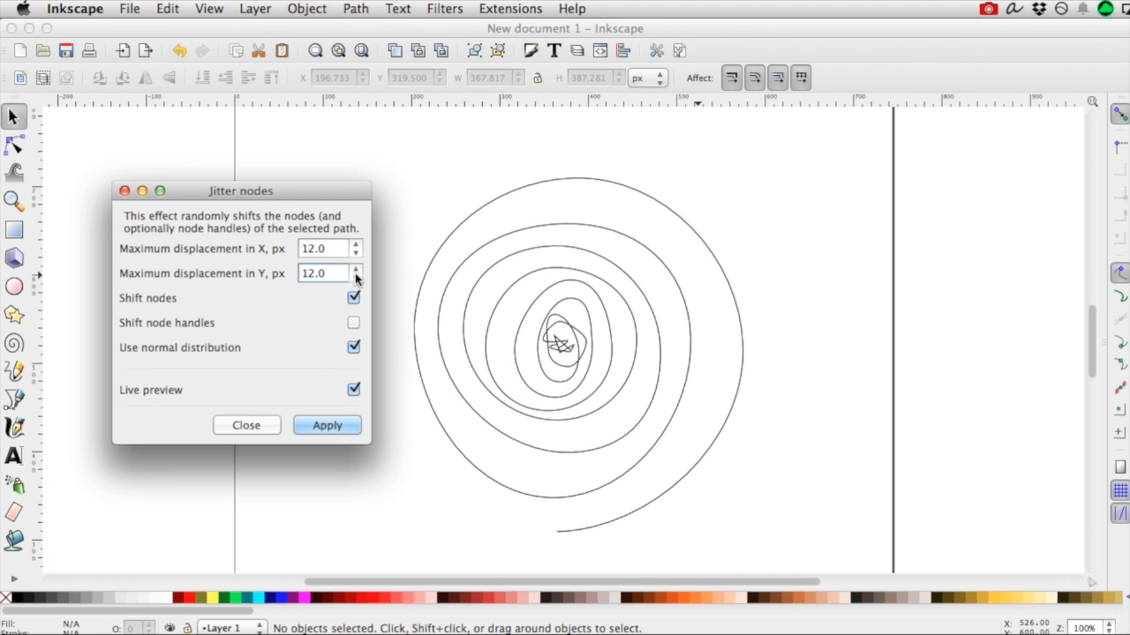
Step: Regenerate the random jitter by alternating the maximum Y displacement between 12.0 and 12.1 px, then apply it at 12.1 px and close the effect
{"action": "left_click", "coordinate": [355, 269]}
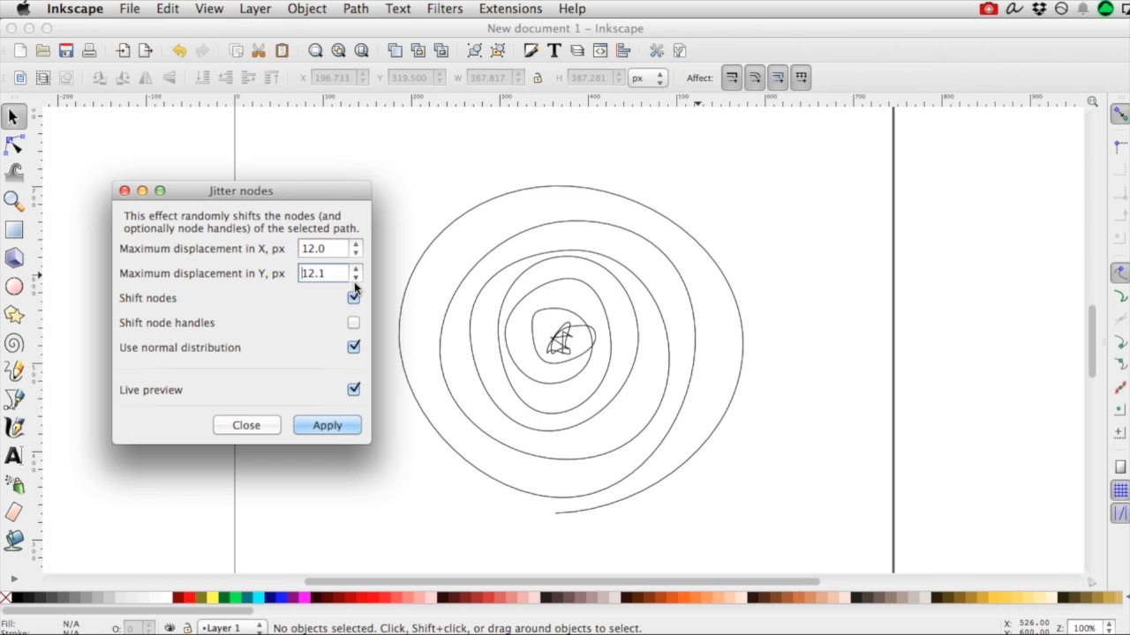
{"action": "left_click", "coordinate": [355, 278]}
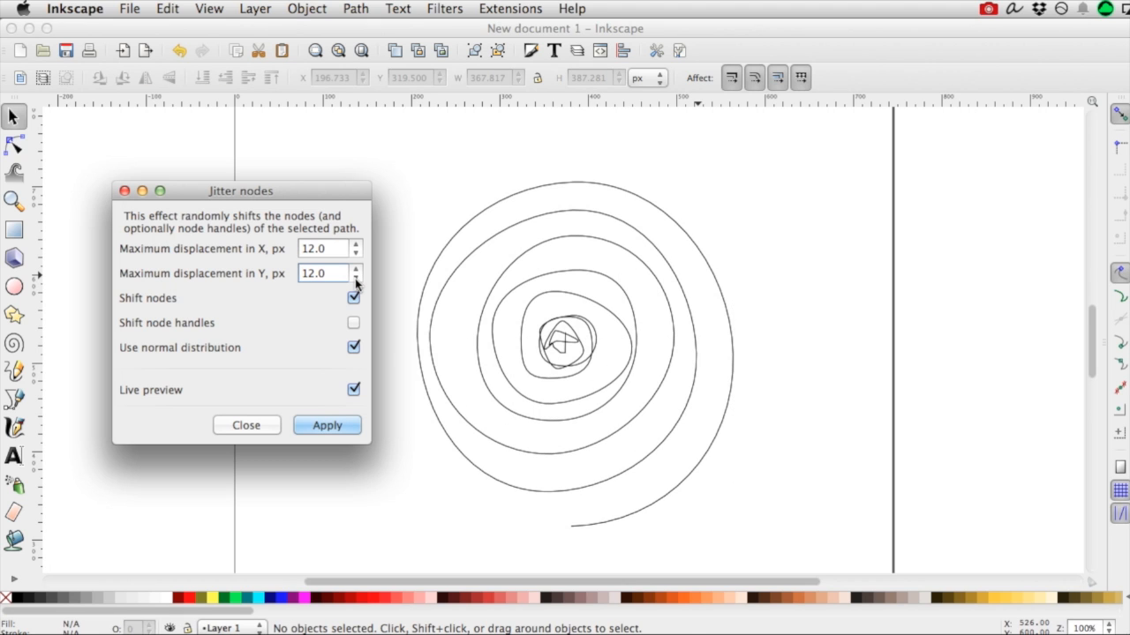
{"action": "left_click", "coordinate": [357, 270]}
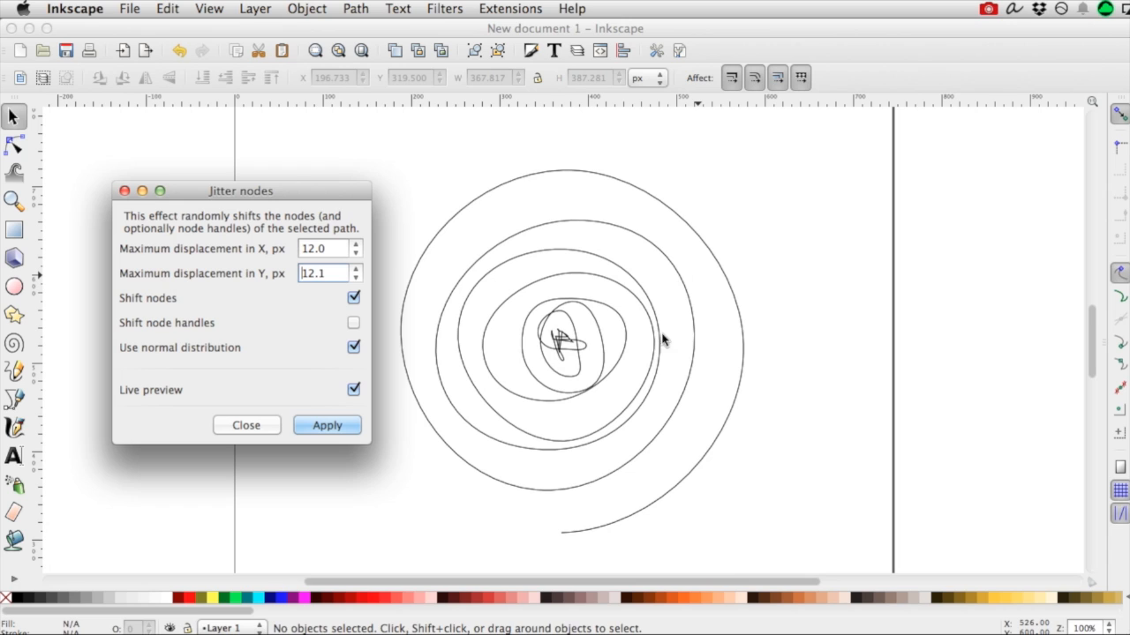
{"action": "left_click", "coordinate": [329, 431]}
{"action": "left_click", "coordinate": [125, 190]}
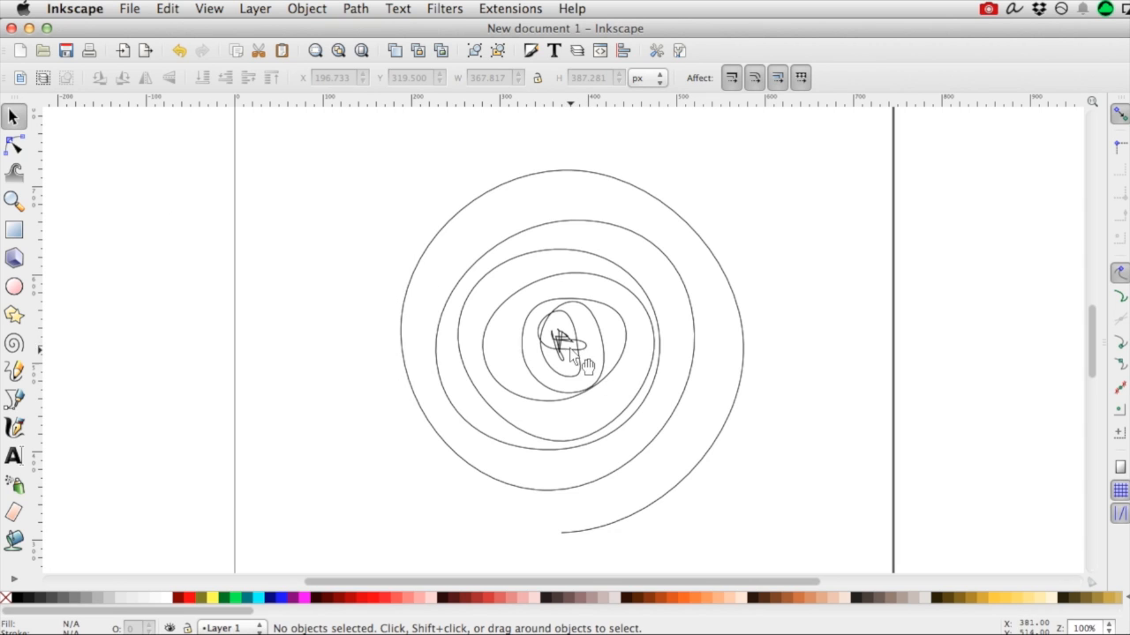
Step: Delete the cluster of tangled nodes at the centre of the jittered spiral path and deselect the path
{"action": "left_click", "coordinate": [15, 147]}
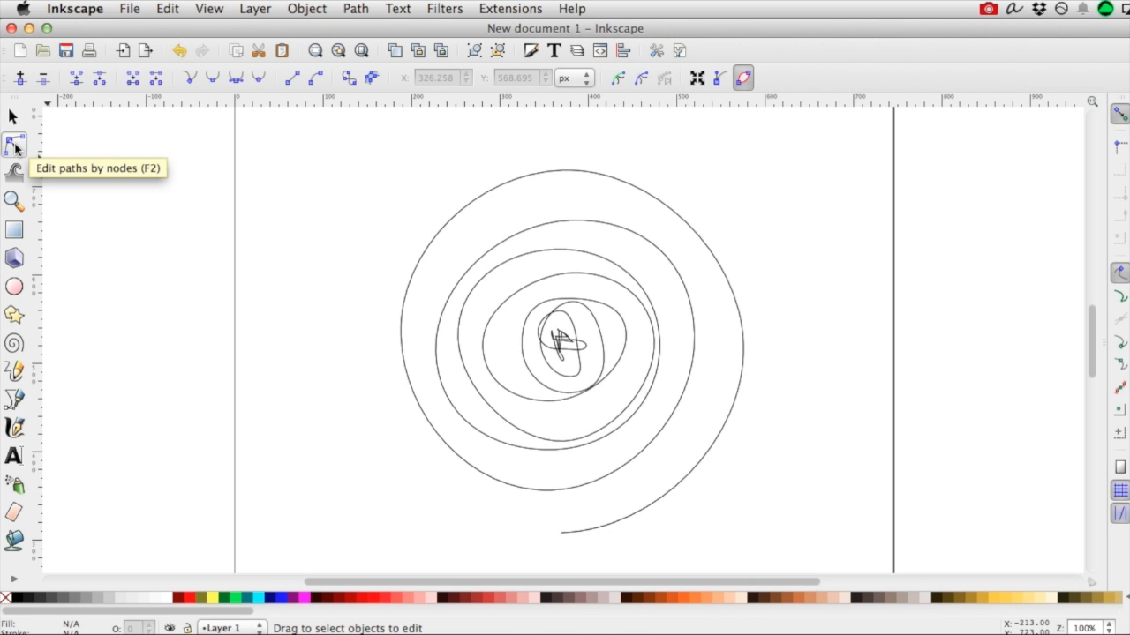
{"action": "left_click", "coordinate": [561, 341]}
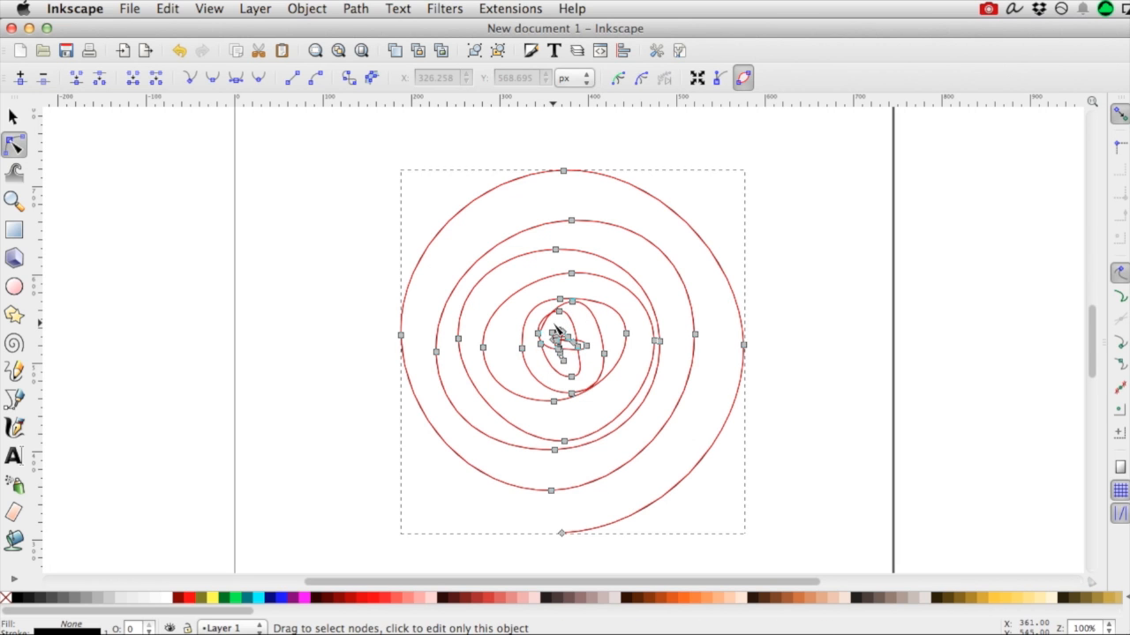
{"action": "scroll", "coordinate": [557, 329], "scroll_direction": "up", "scroll_amount": 4}
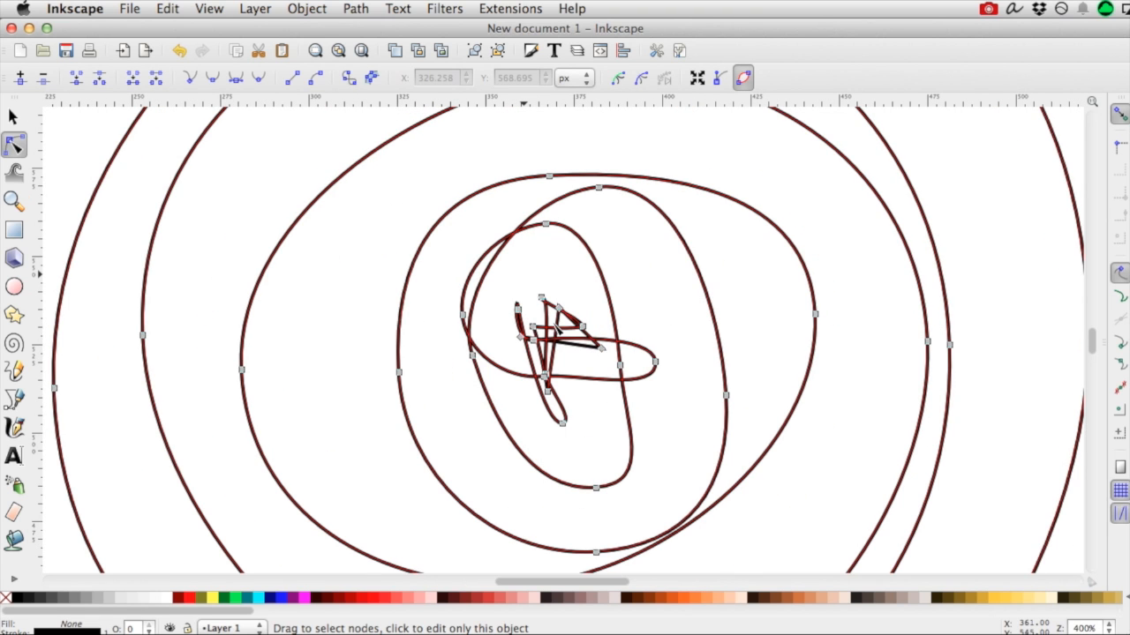
{"action": "left_click_drag", "start_coordinate": [502, 284], "coordinate": [619, 438]}
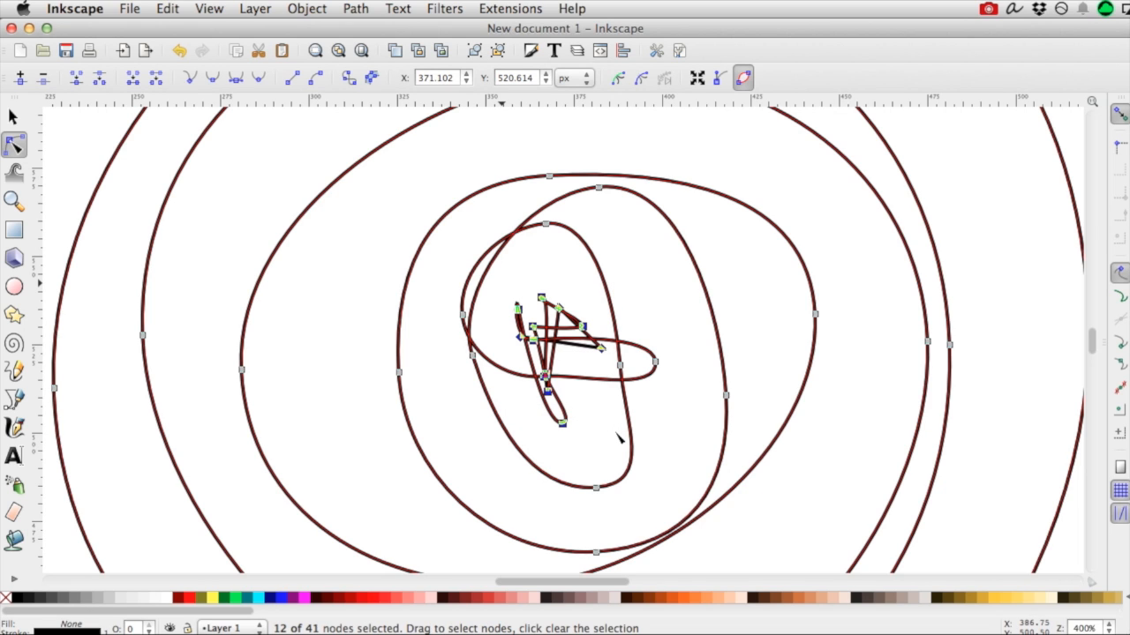
{"action": "key", "text": "Delete"}
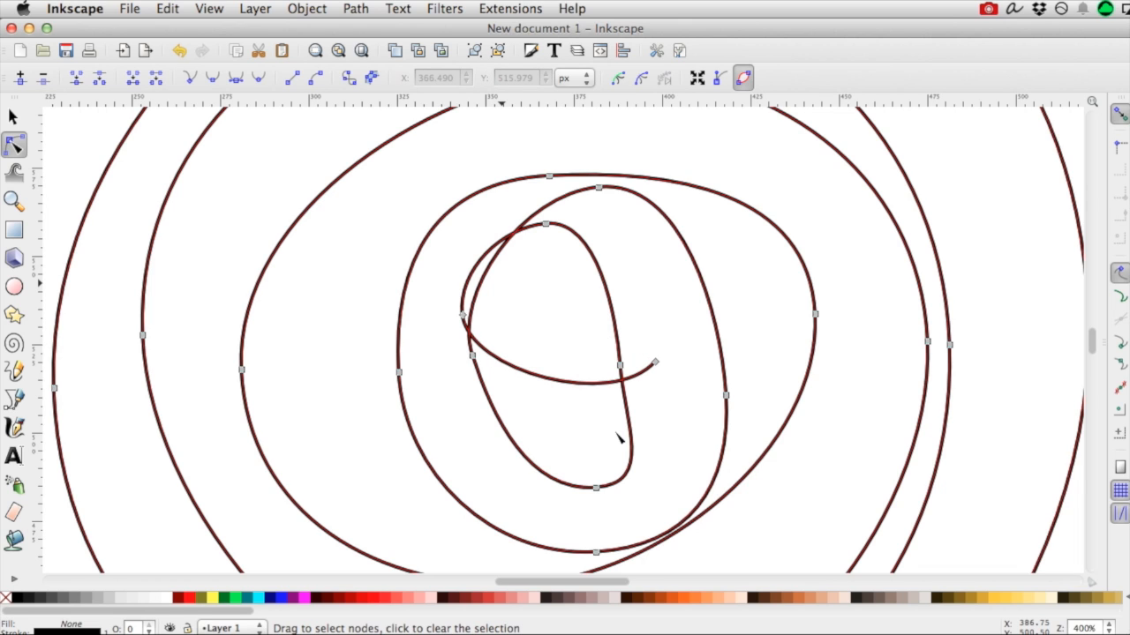
{"action": "key", "text": "1"}
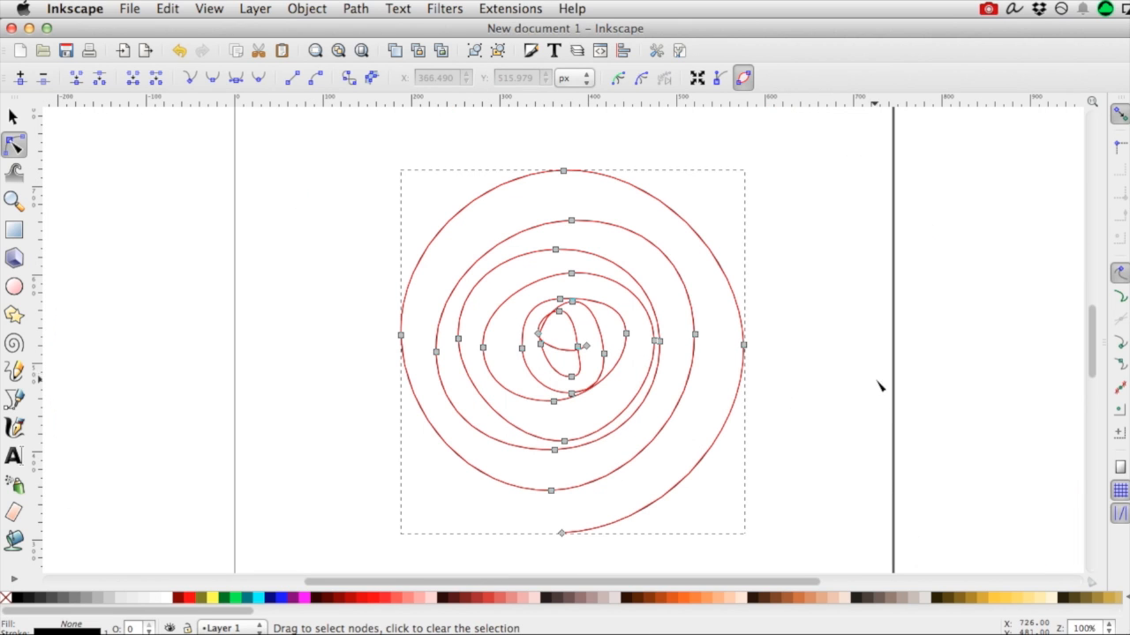
{"action": "left_click", "coordinate": [844, 379]}
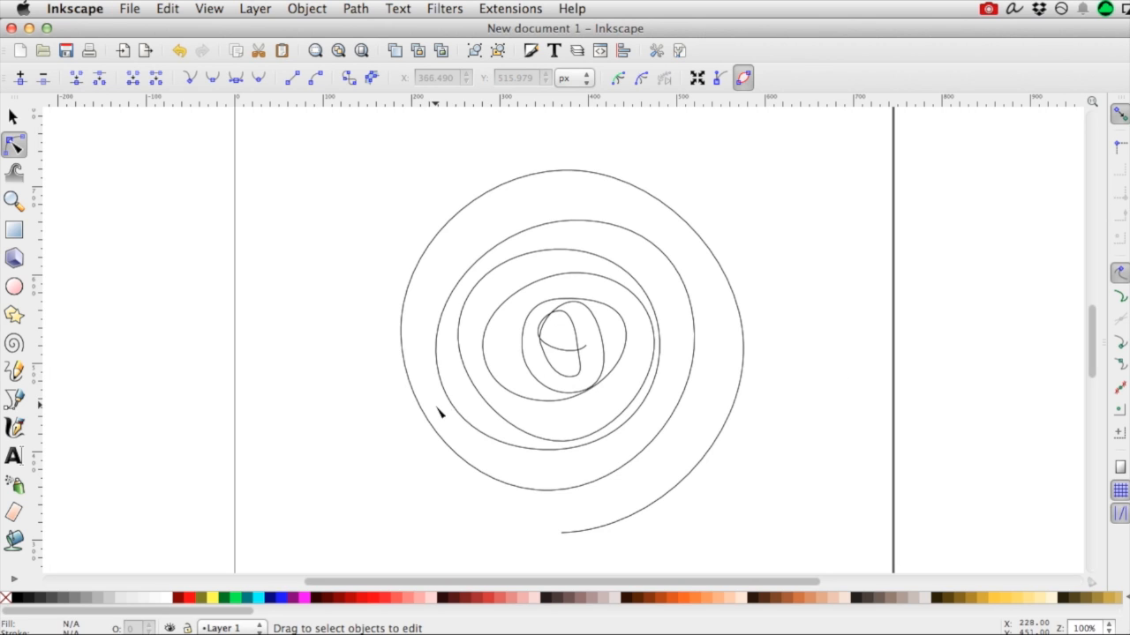
Step: Save the drawing to the Desktop as Rose1 in Plain SVG format
{"action": "left_click", "coordinate": [132, 9]}
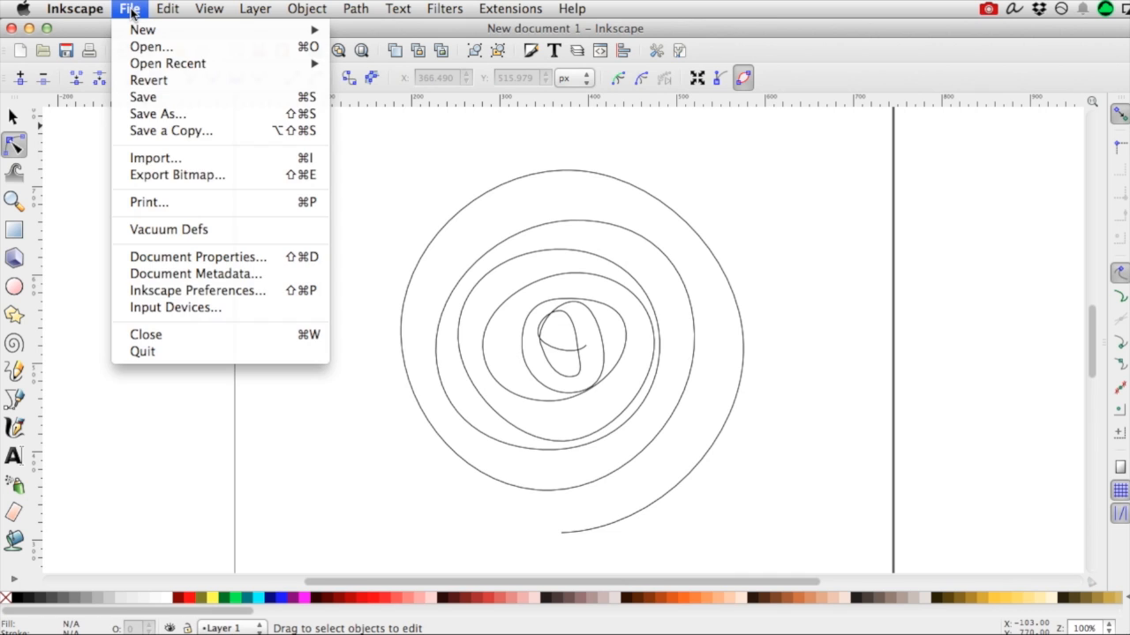
{"action": "left_click", "coordinate": [171, 100]}
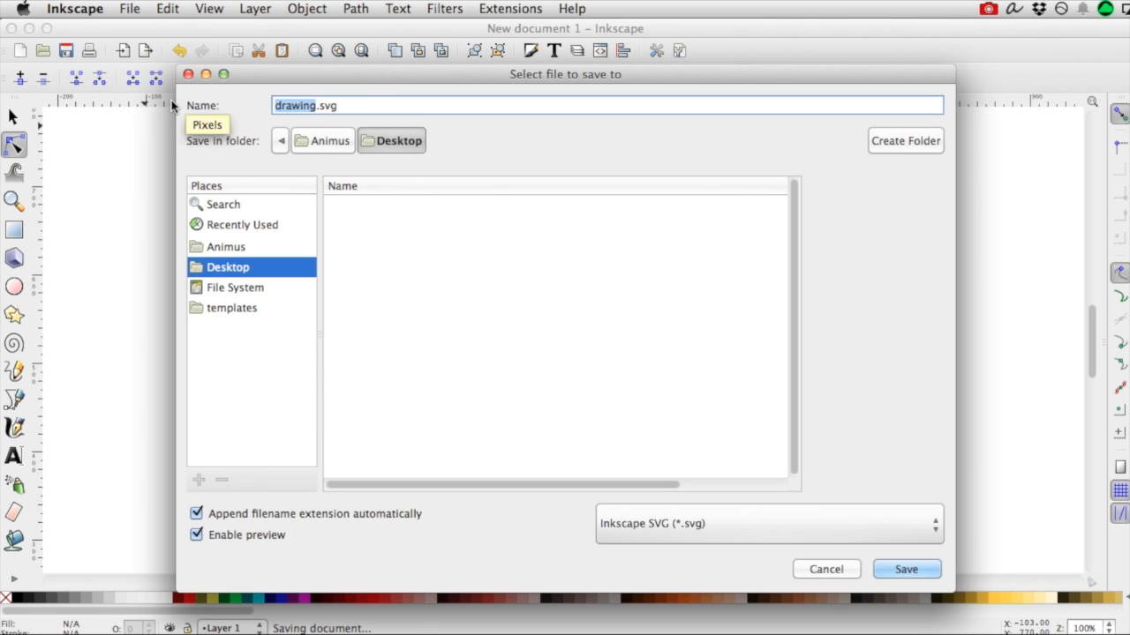
{"action": "type", "text": "Rose1"}
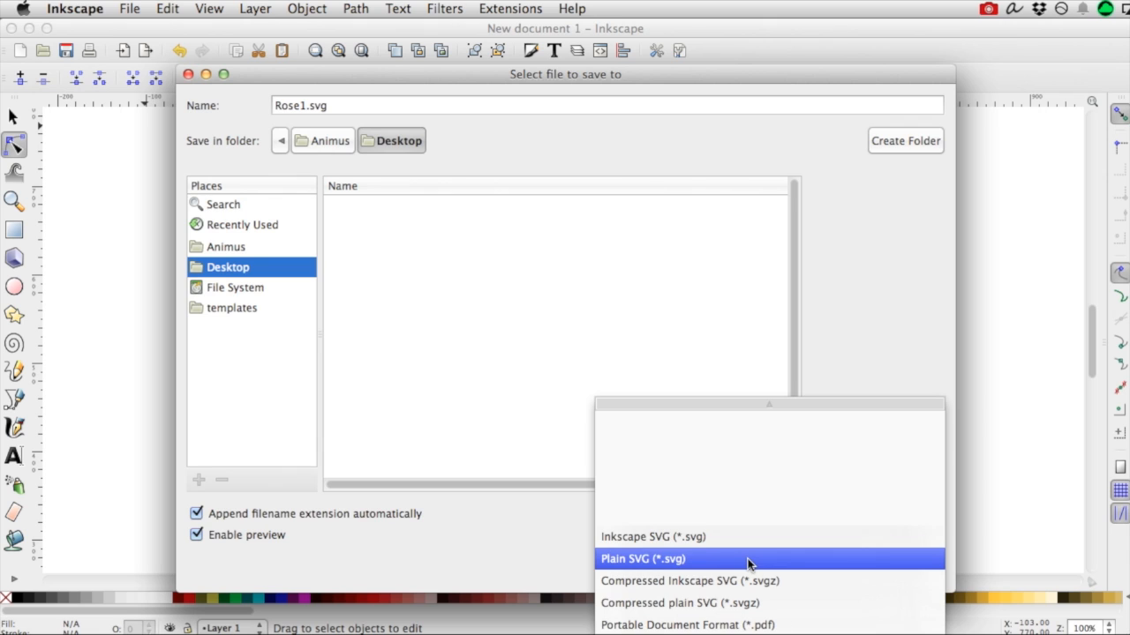
{"action": "left_click", "coordinate": [747, 558]}
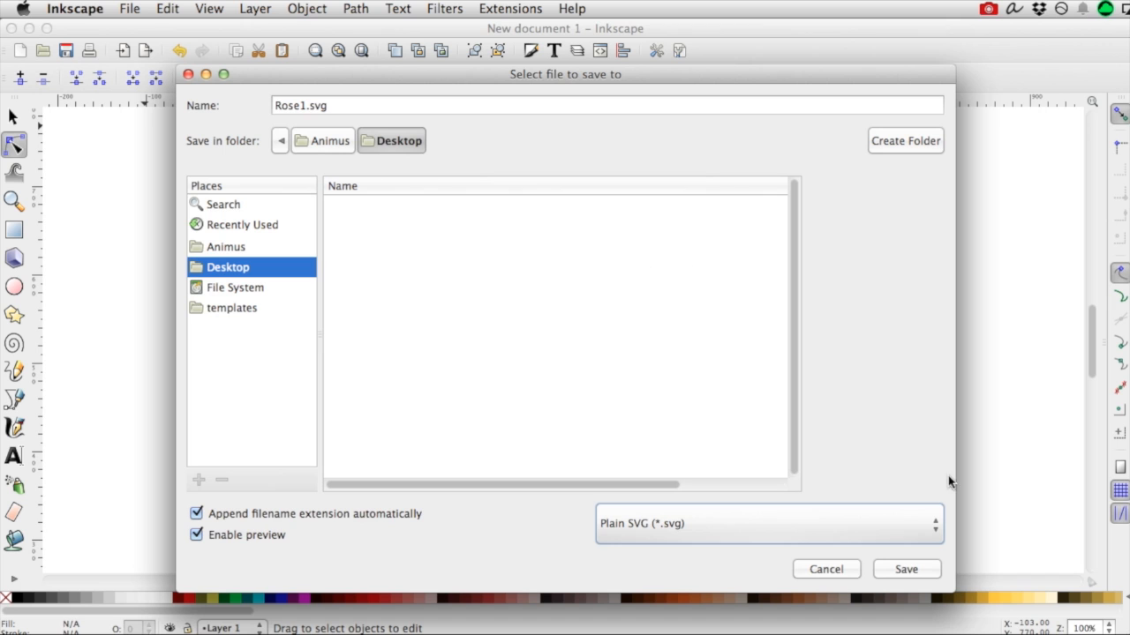
{"action": "left_click", "coordinate": [905, 569]}
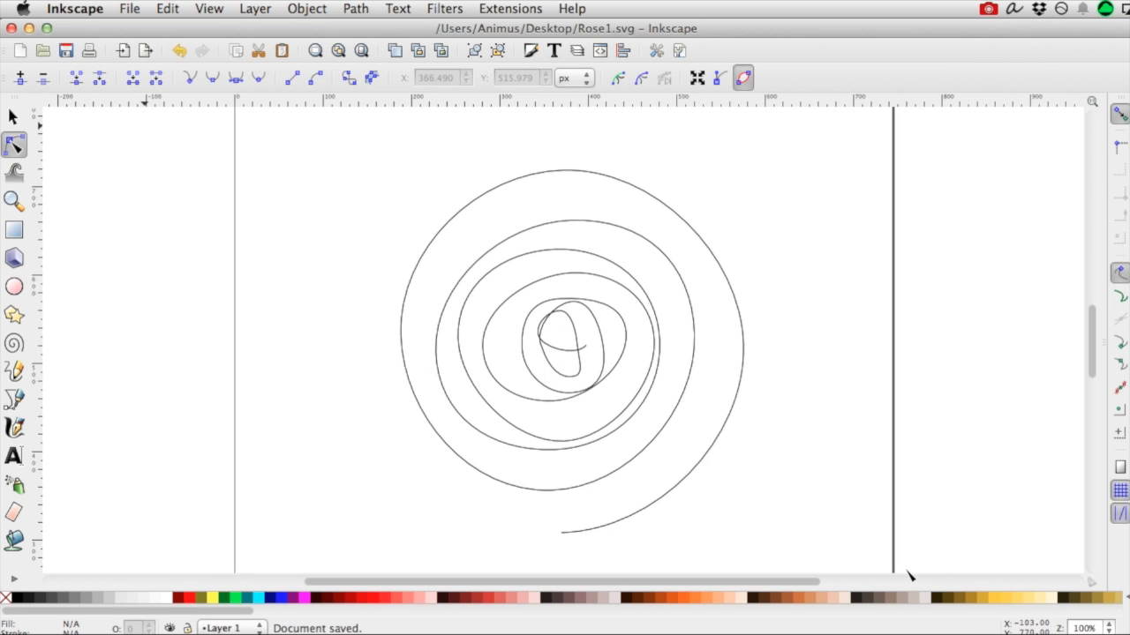
Step: Delete the saved jittered spiral from the canvas
{"action": "left_click", "coordinate": [15, 117]}
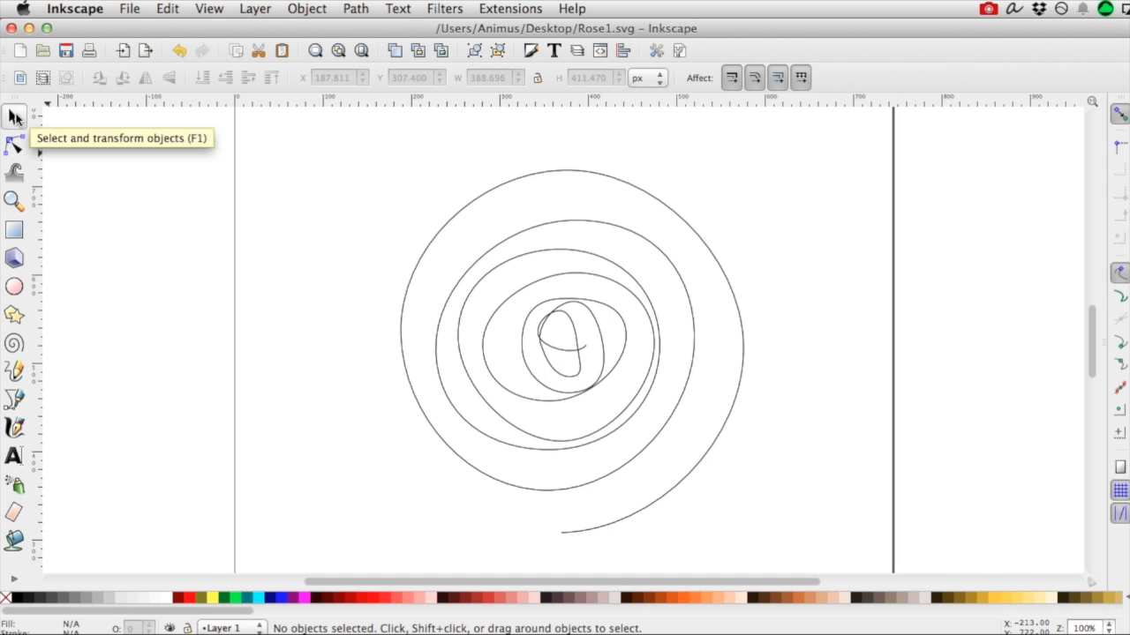
{"action": "left_click", "coordinate": [582, 369]}
{"action": "key", "text": "Delete"}
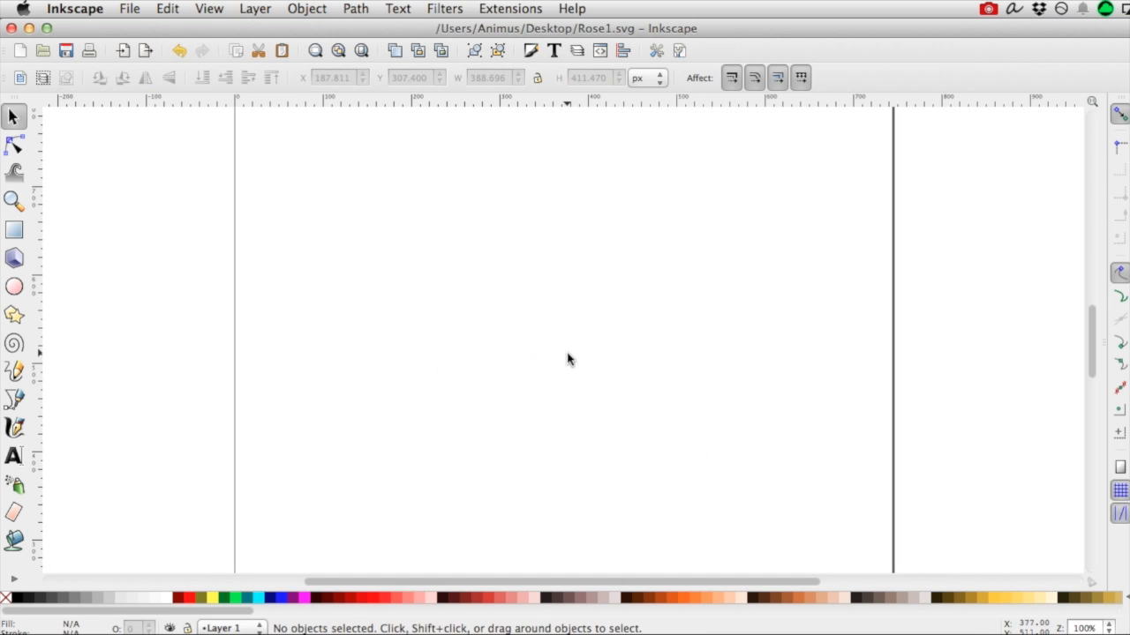
Step: Draw a new 10-turn spiral about 453 by 430 px in the middle of the page
{"action": "left_click", "coordinate": [14, 343]}
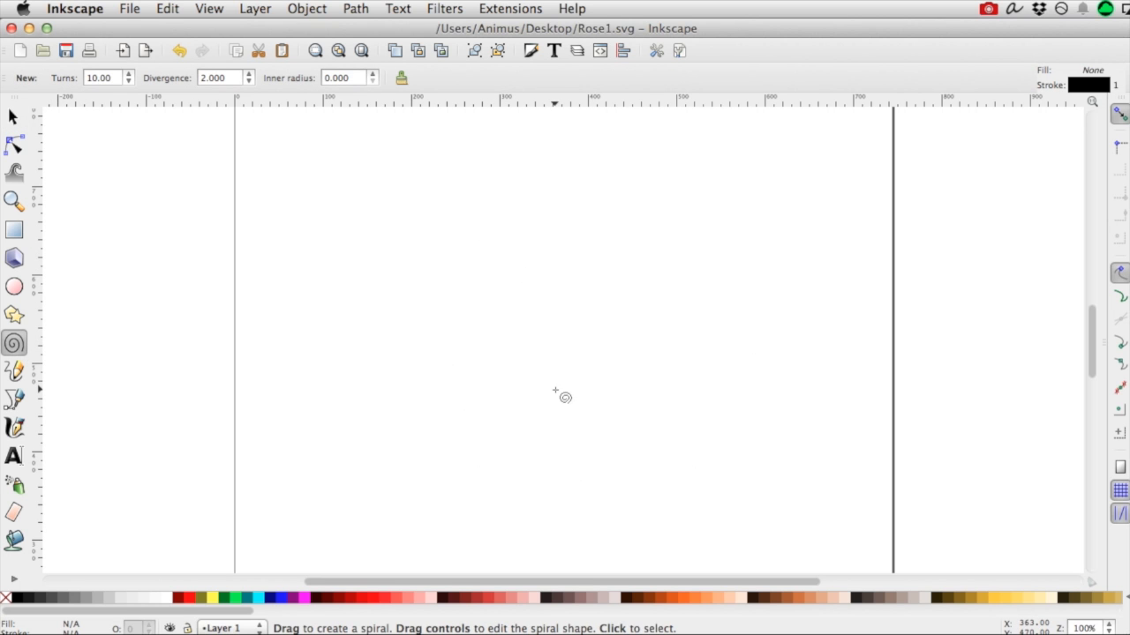
{"action": "mouse_move", "coordinate": [554, 388]}
{"action": "left_mouse_down"}
{"action": "mouse_move", "coordinate": [786, 207]}
{"action": "mouse_move", "coordinate": [739, 257]}
{"action": "mouse_move", "coordinate": [732, 300]}
{"action": "mouse_move", "coordinate": [786, 468]}
{"action": "mouse_move", "coordinate": [706, 544]}
{"action": "left_mouse_up"}
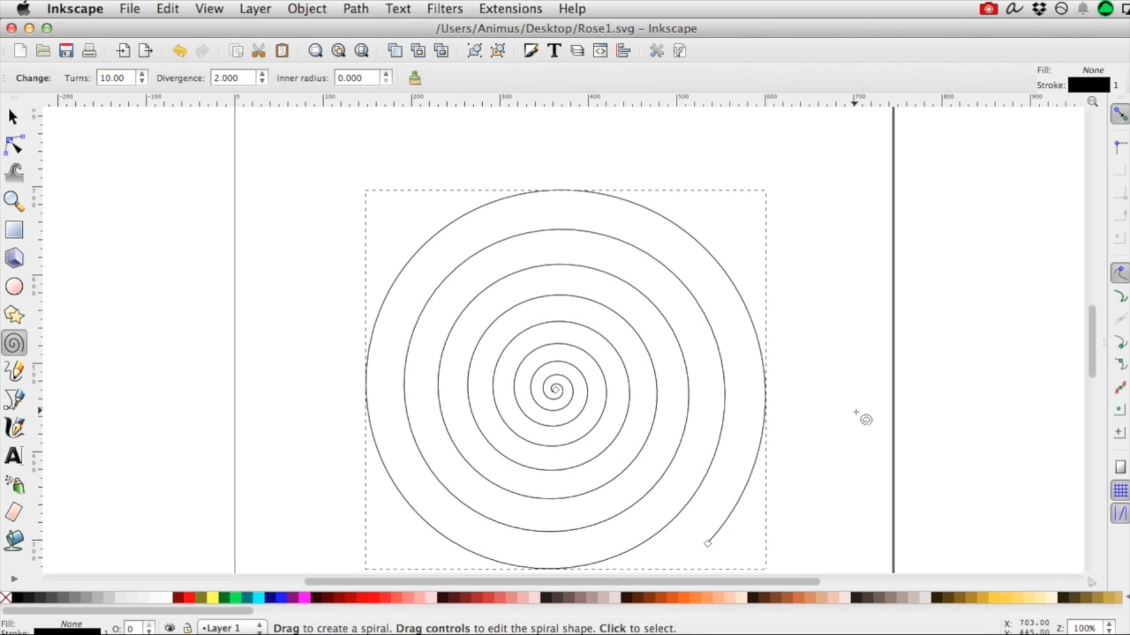
{"action": "key", "text": "3"}
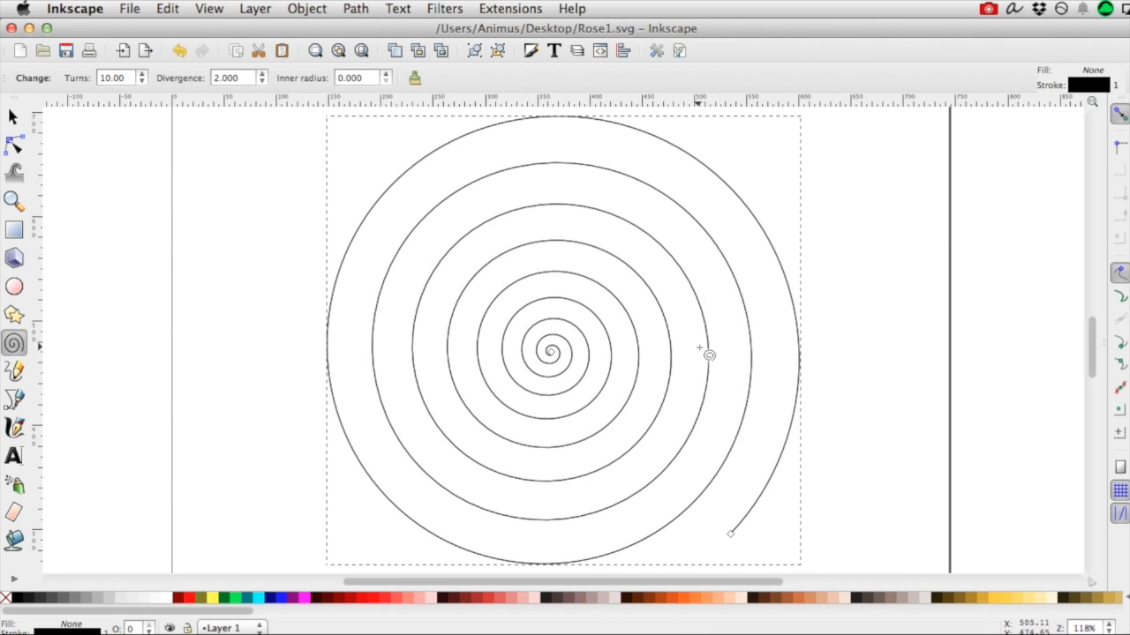
{"action": "left_click", "coordinate": [13, 116]}
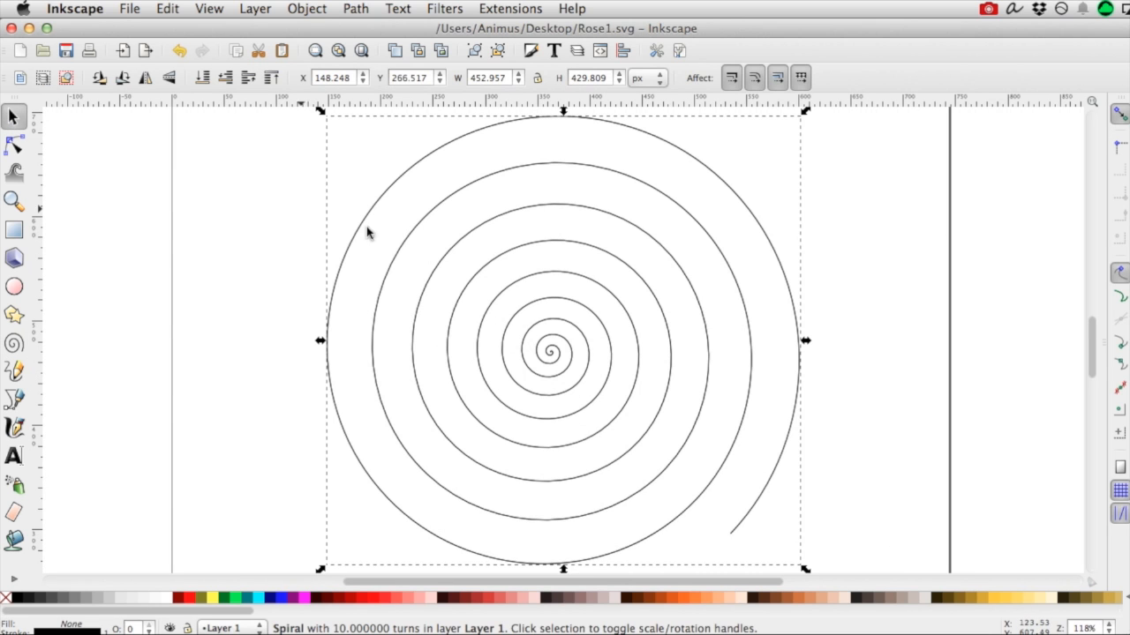
Step: Set the new spiral's number of turns to 7
{"action": "left_click", "coordinate": [15, 344]}
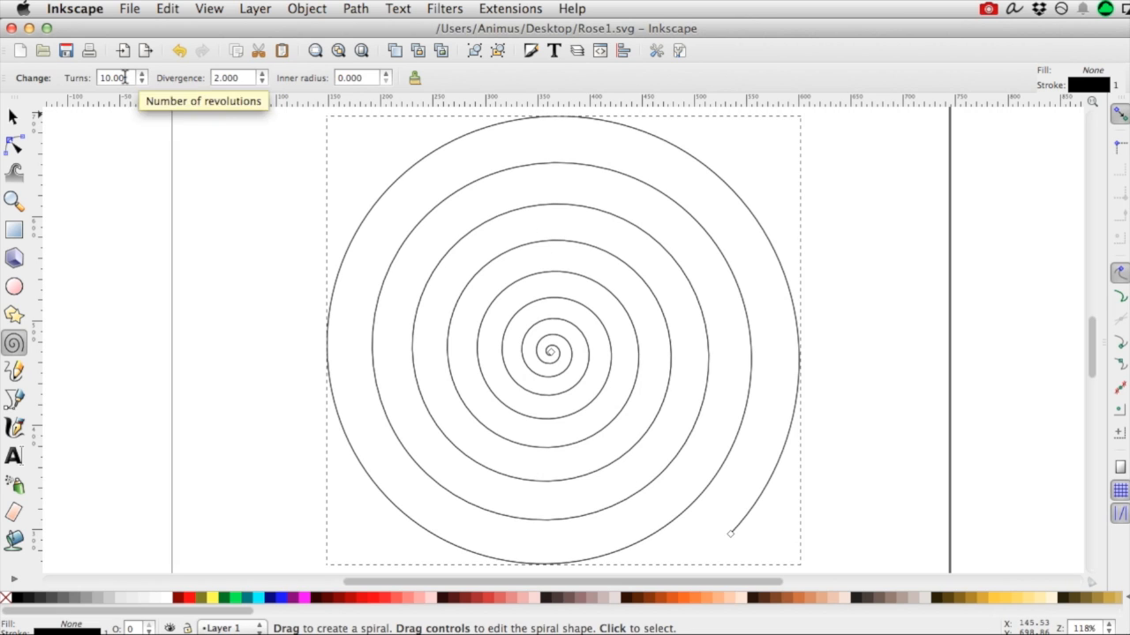
{"action": "left_click_drag", "start_coordinate": [125, 78], "coordinate": [77, 76]}
{"action": "type", "text": "7"}
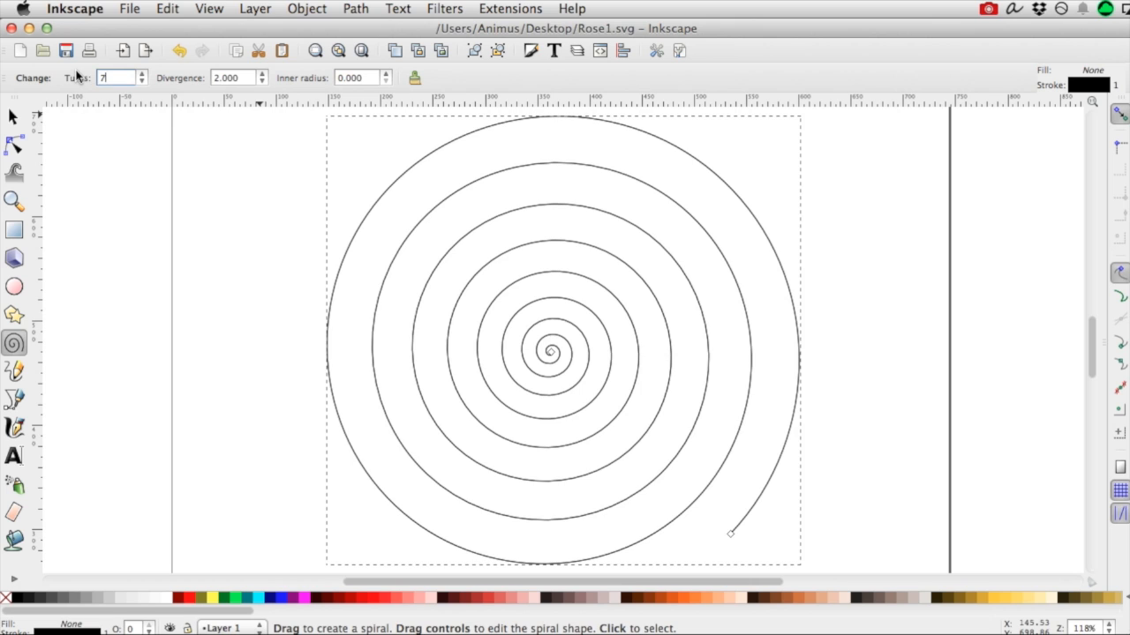
{"action": "key", "text": "Tab"}
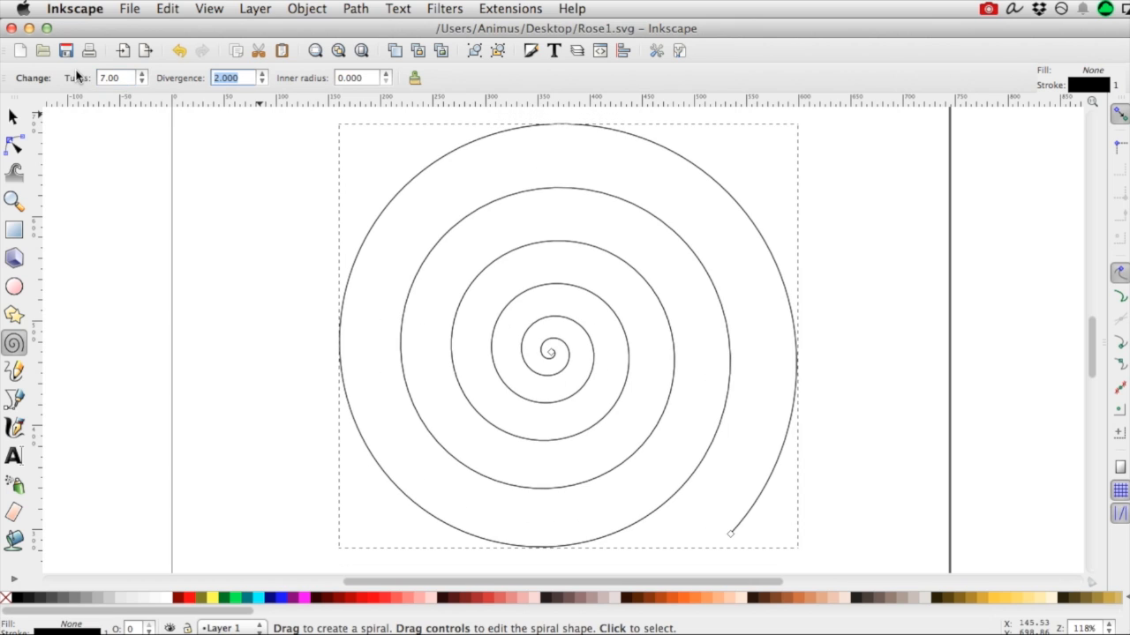
Step: Convert the seven-turn spiral object to a path
{"action": "left_click", "coordinate": [14, 117]}
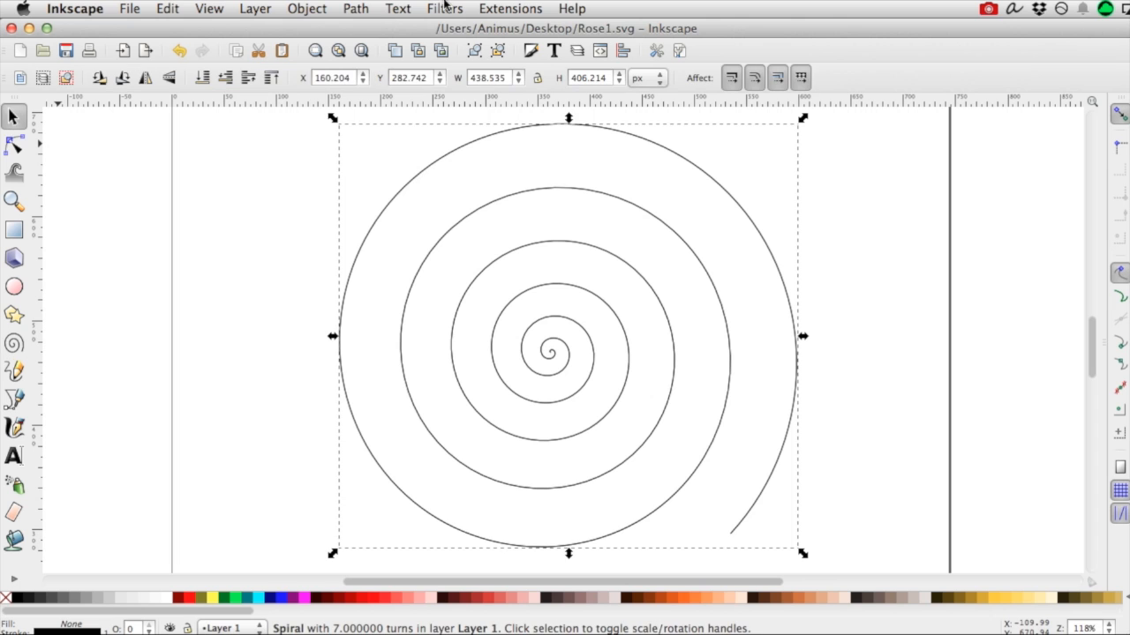
{"action": "left_click", "coordinate": [357, 8]}
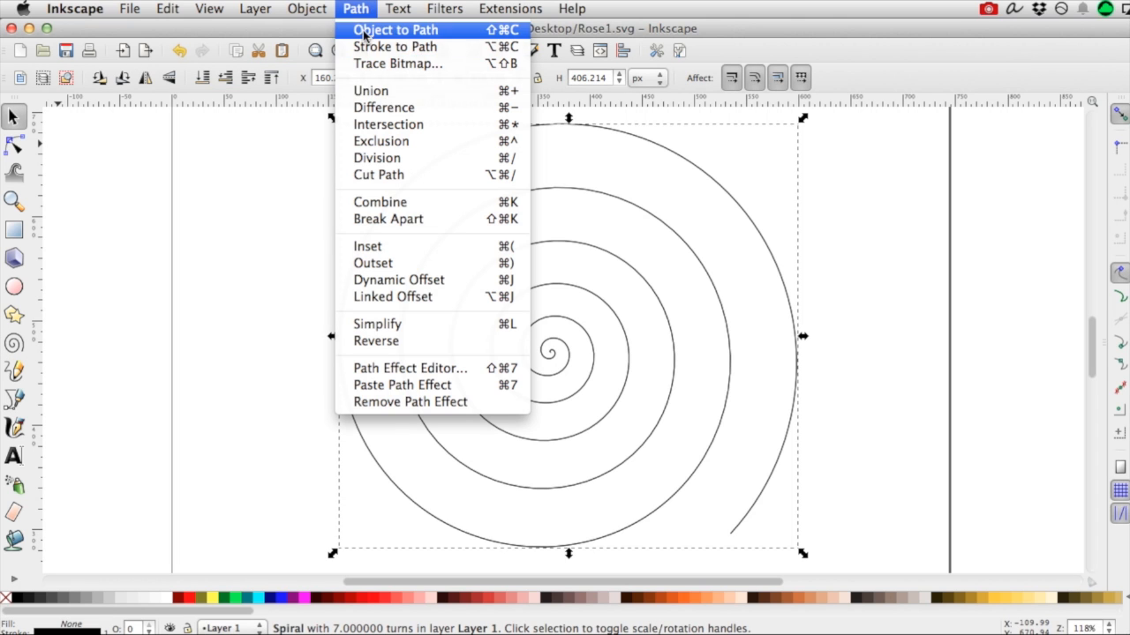
{"action": "left_click", "coordinate": [363, 34]}
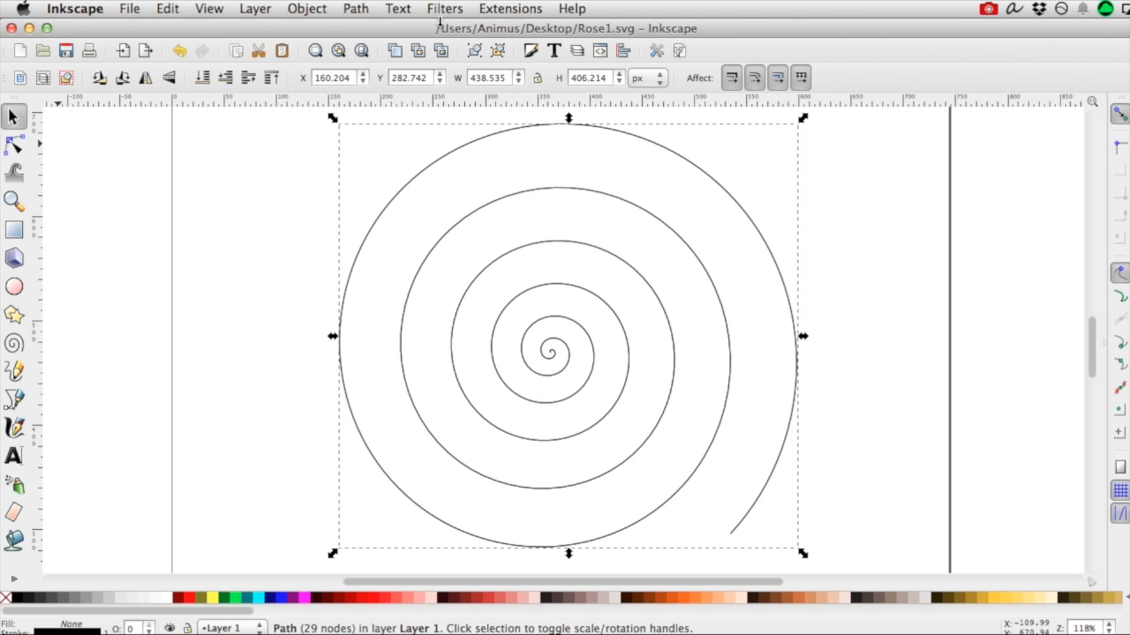
Step: Start the Jitter Nodes effect on the new spiral path, place its dialog clear of the spiral and turn on live preview
{"action": "left_click", "coordinate": [499, 10]}
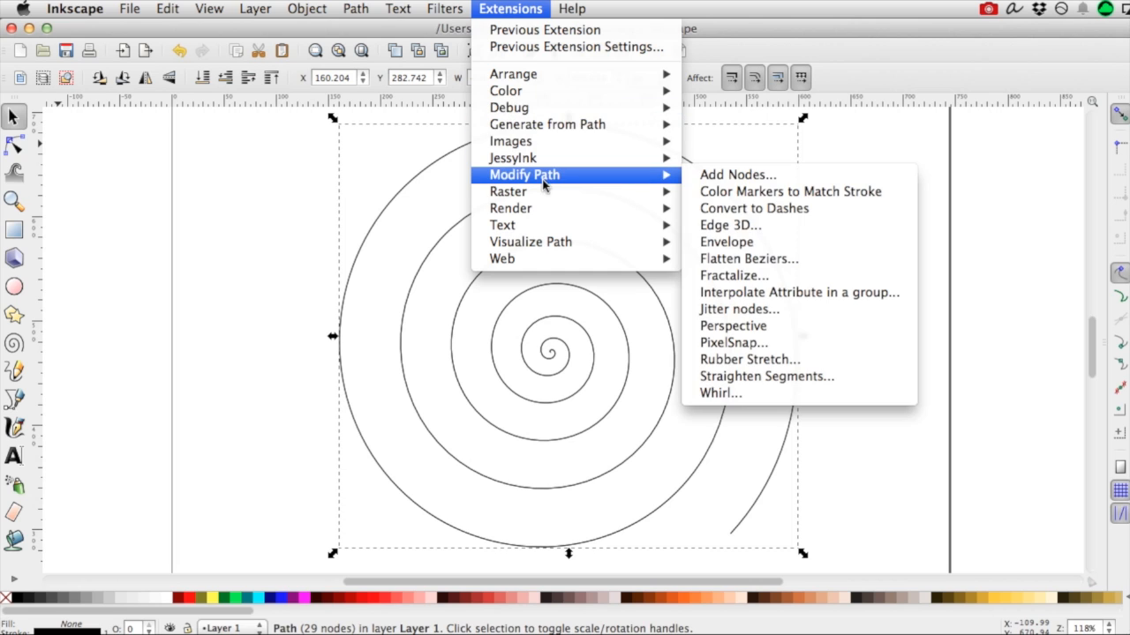
{"action": "mouse_move", "coordinate": [533, 176]}
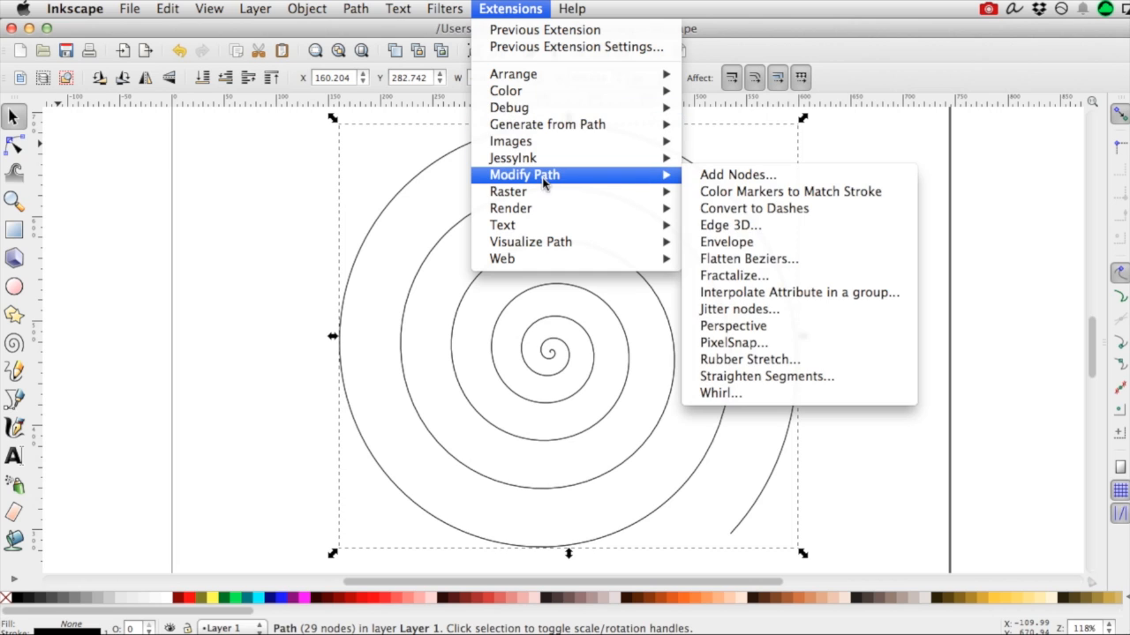
{"action": "left_click", "coordinate": [807, 308]}
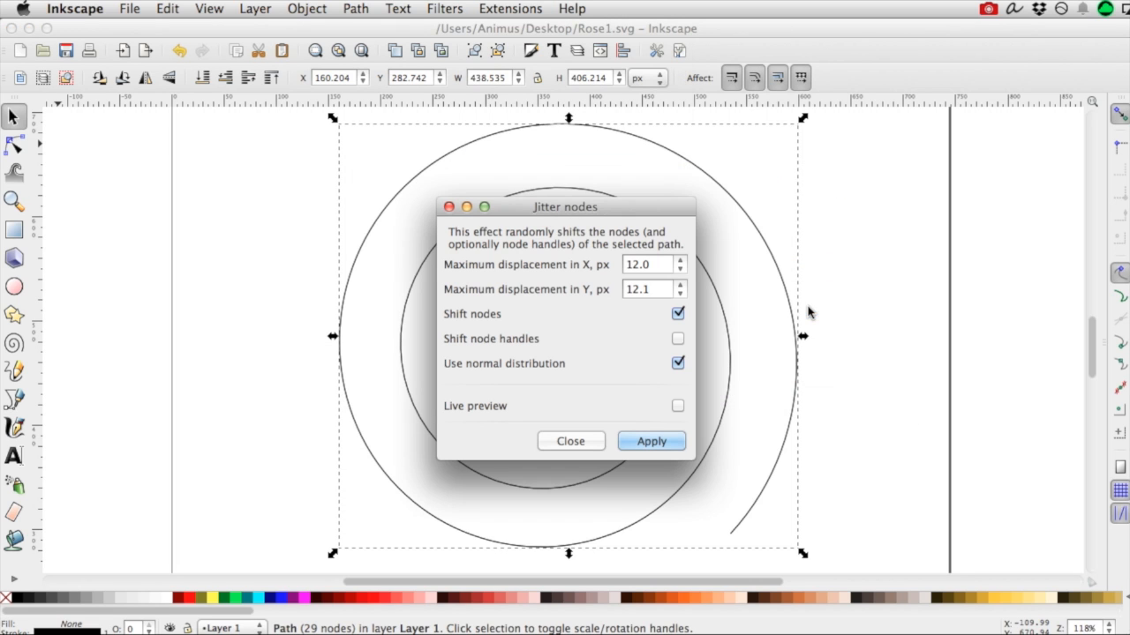
{"action": "left_click_drag", "start_coordinate": [623, 206], "coordinate": [238, 201]}
{"action": "left_click", "coordinate": [293, 399]}
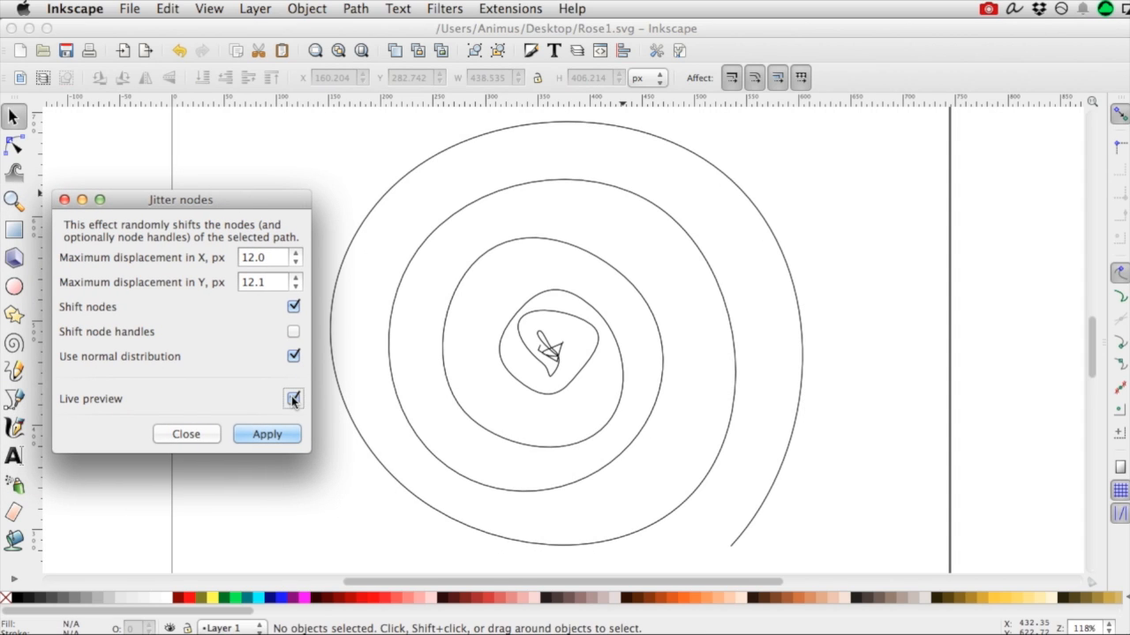
Step: Lower the maximum Y displacement to 12.0 px, then raise it stepwise to 12.4 px to regenerate the random jitter preview
{"action": "left_click", "coordinate": [295, 288]}
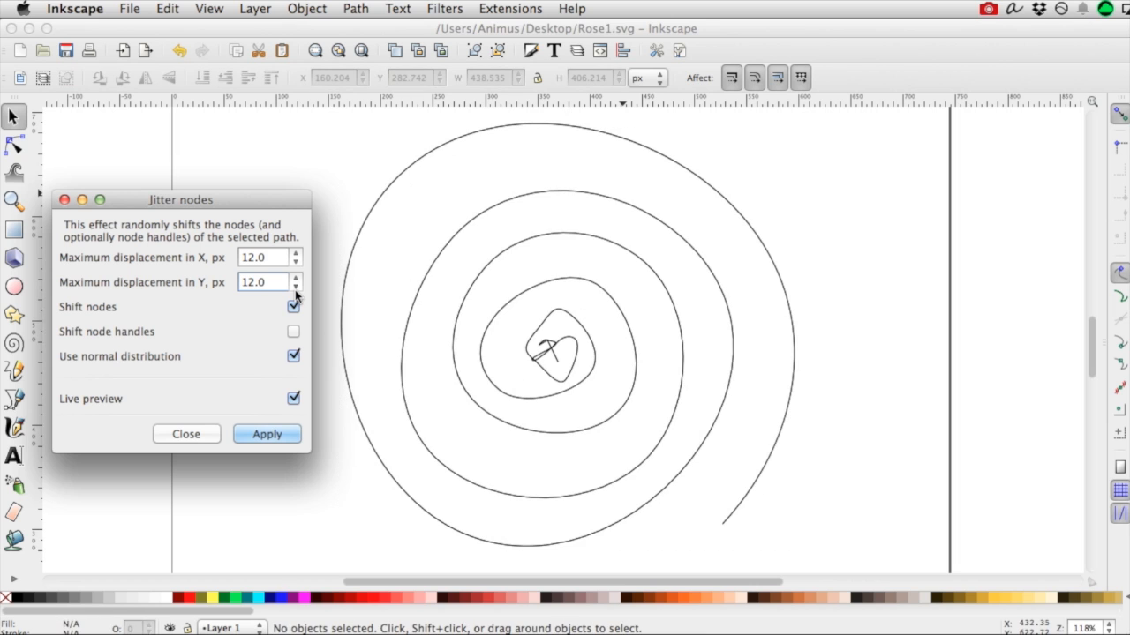
{"action": "left_click", "coordinate": [296, 279]}
{"action": "left_click", "coordinate": [295, 279]}
{"action": "left_click", "coordinate": [296, 279]}
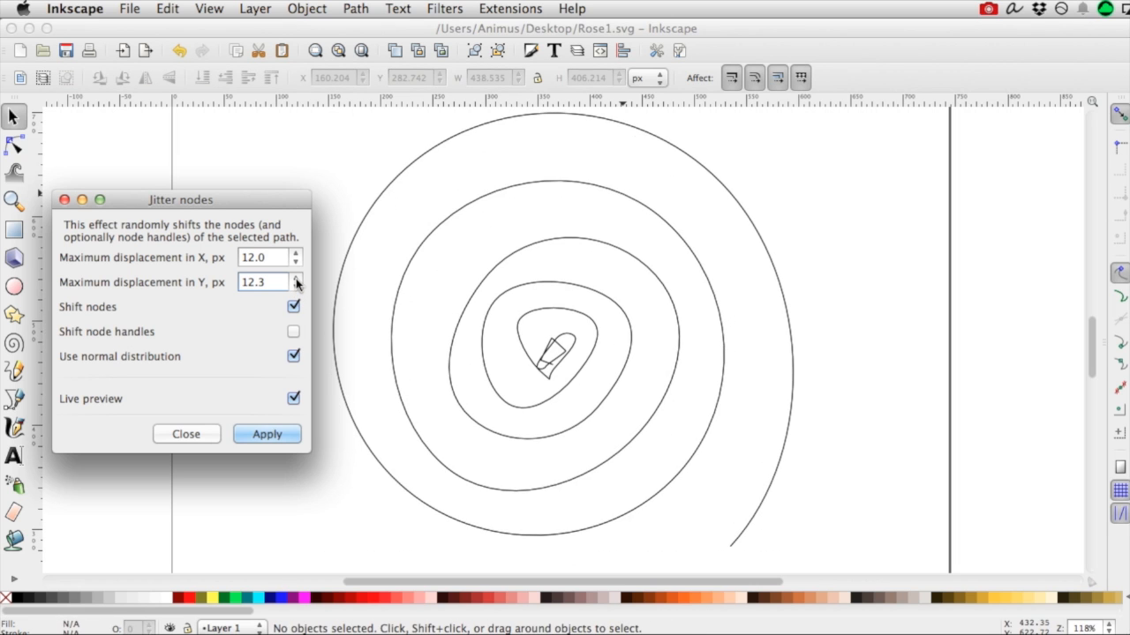
{"action": "left_click", "coordinate": [296, 279]}
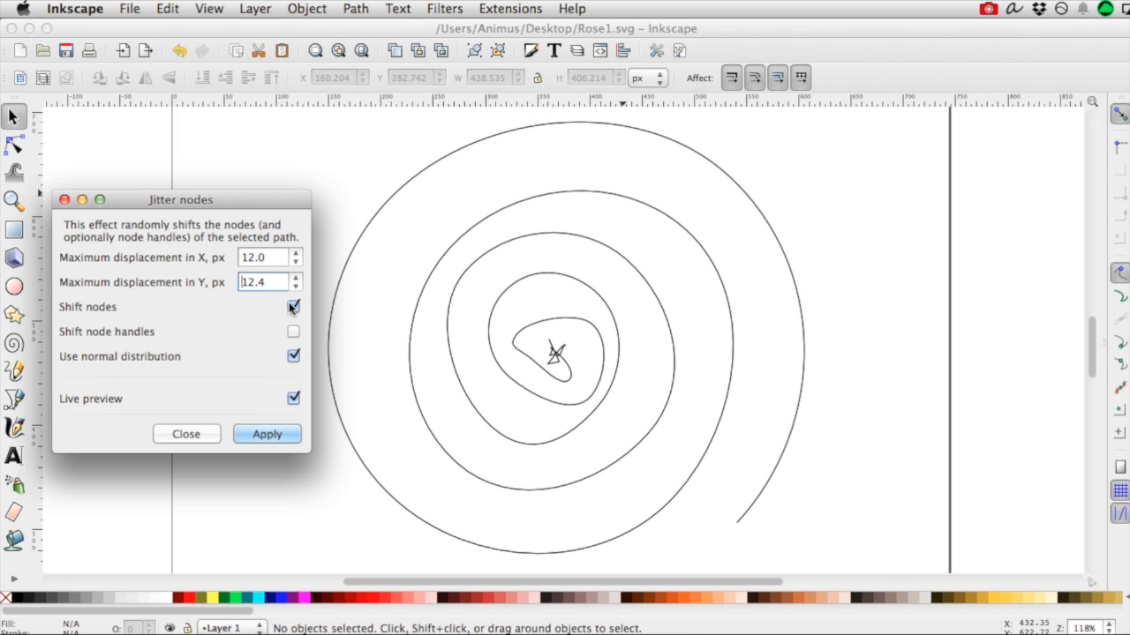
Step: Apply the node jitter to the seven-turn spiral path, close the effect and delete the tangled nodes at the spiral's centre
{"action": "left_click", "coordinate": [267, 435]}
{"action": "left_click", "coordinate": [65, 200]}
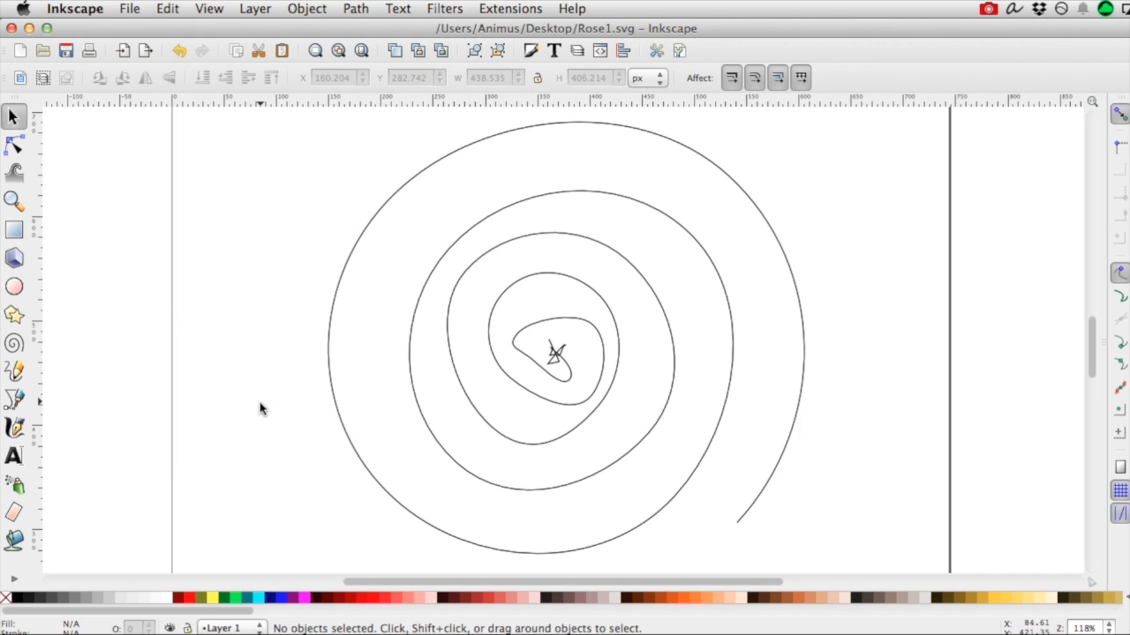
{"action": "left_click", "coordinate": [16, 147]}
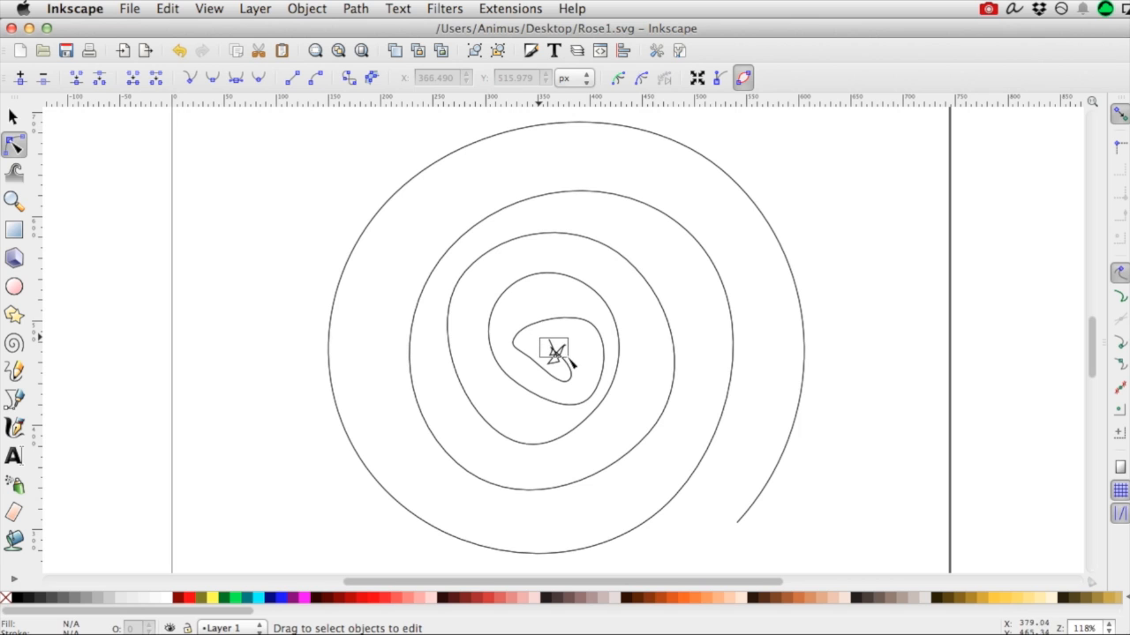
{"action": "left_click", "coordinate": [559, 358]}
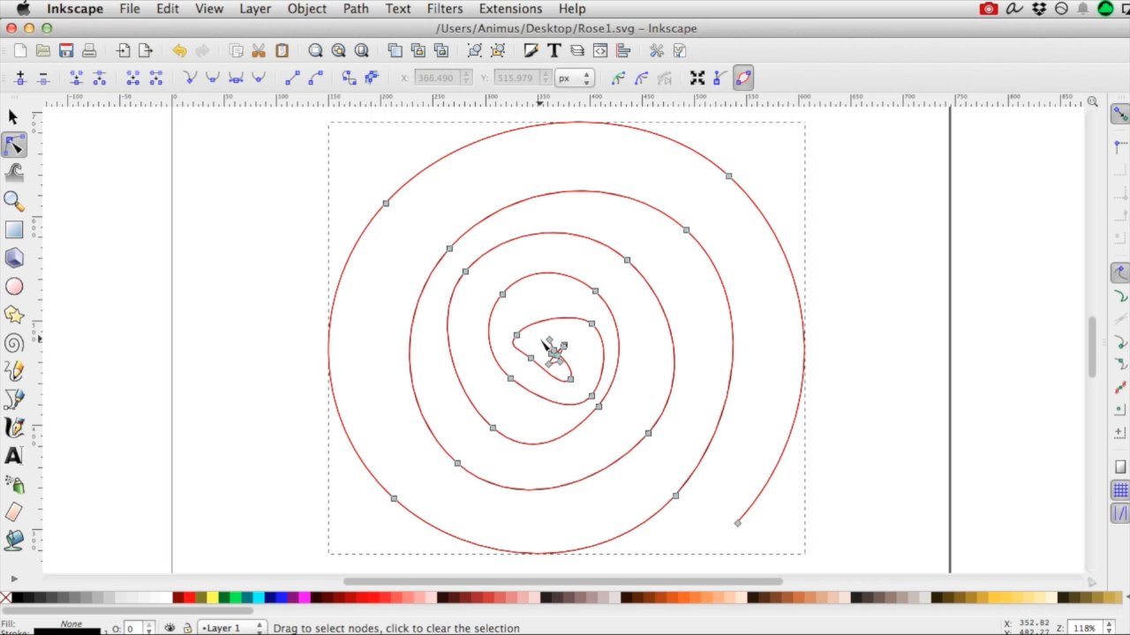
{"action": "left_click_drag", "start_coordinate": [537, 329], "coordinate": [579, 375]}
{"action": "key", "text": "Delete"}
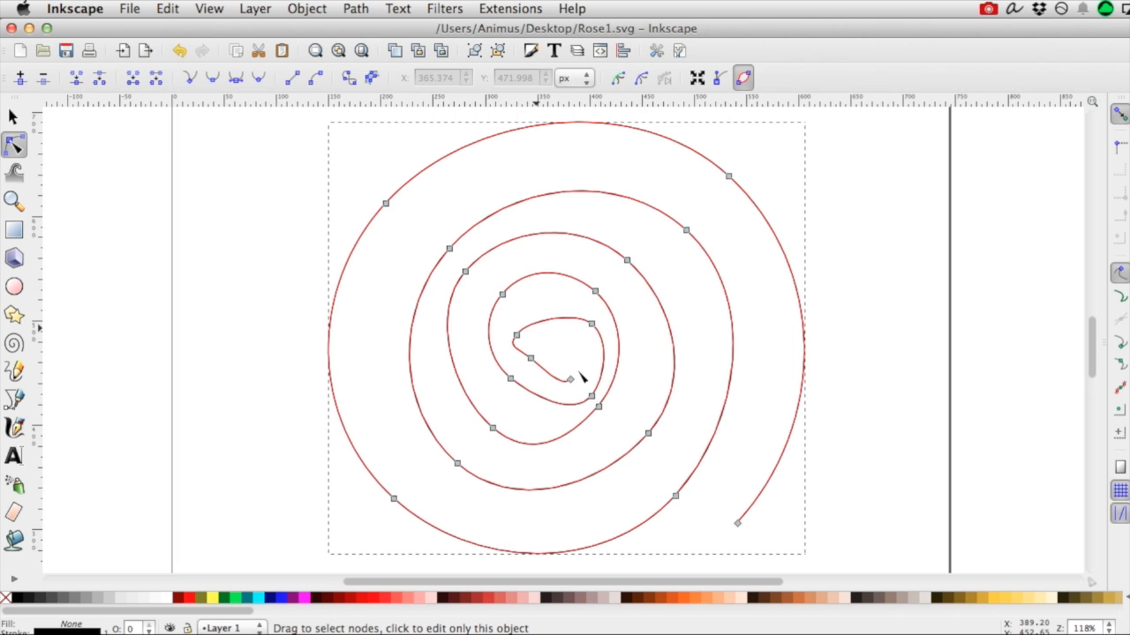
{"action": "left_click", "coordinate": [13, 119]}
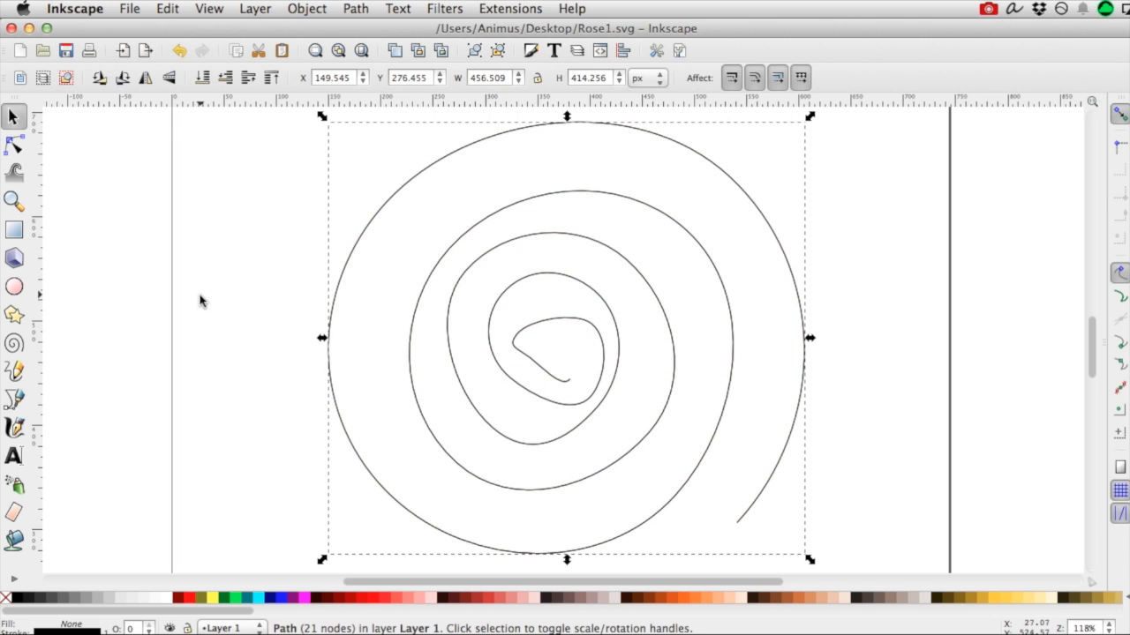
Step: Save a copy of the cleaned-up spiral to the Desktop as Rose2.svg in Plain SVG format
{"action": "left_click", "coordinate": [129, 8]}
{"action": "left_click", "coordinate": [171, 115]}
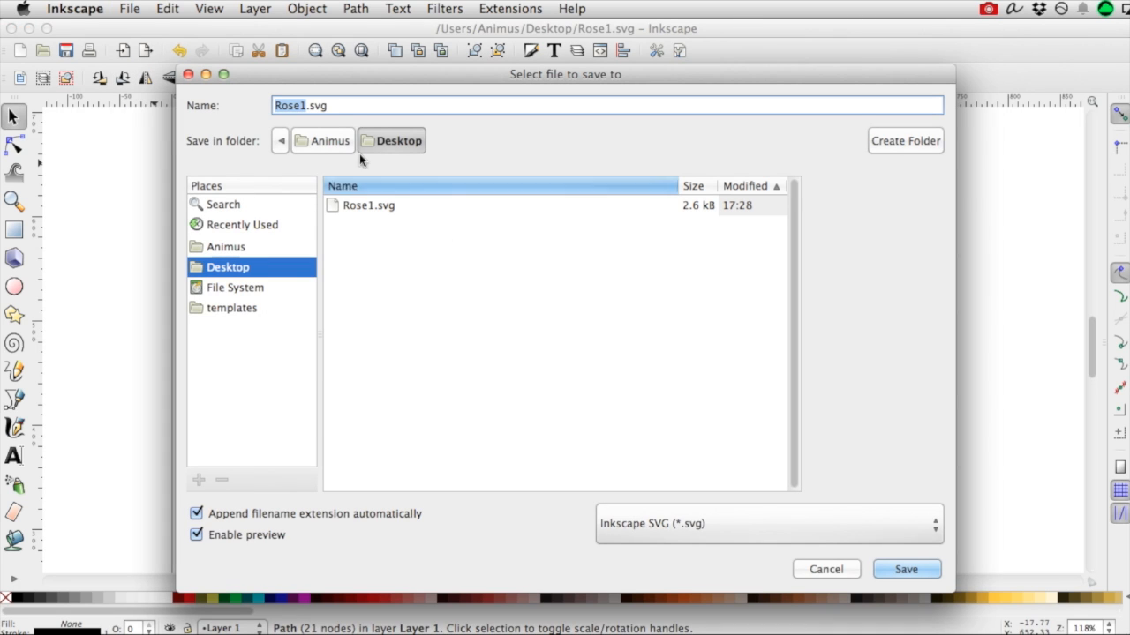
{"action": "left_click", "coordinate": [304, 105]}
{"action": "key", "text": "BackSpace"}
{"action": "type", "text": "2"}
{"action": "left_click", "coordinate": [771, 529]}
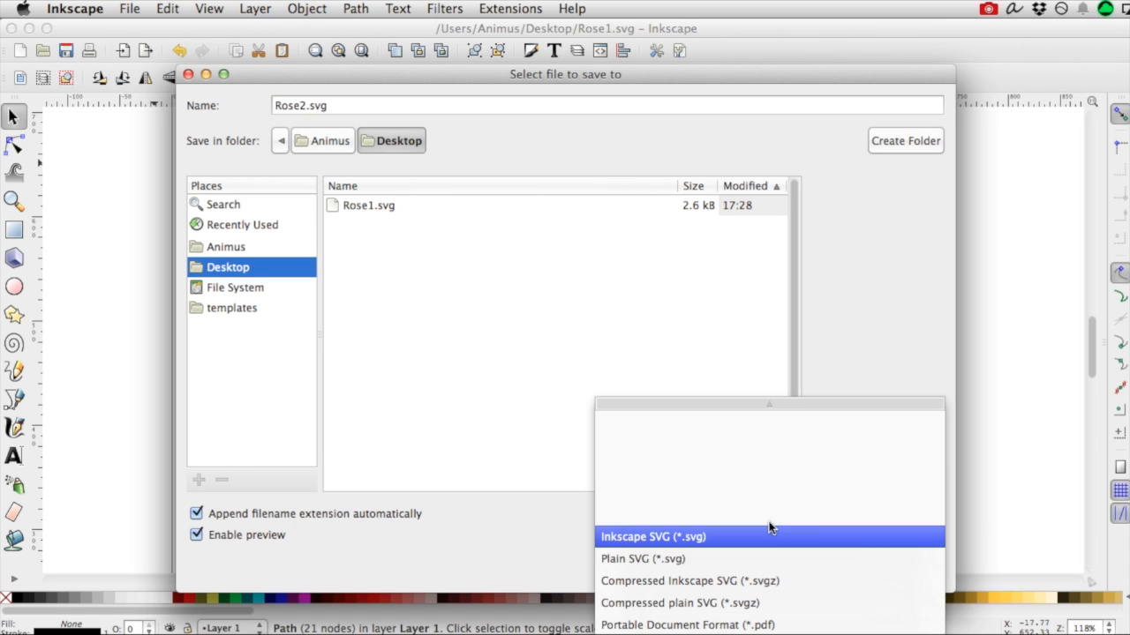
{"action": "left_click", "coordinate": [756, 559]}
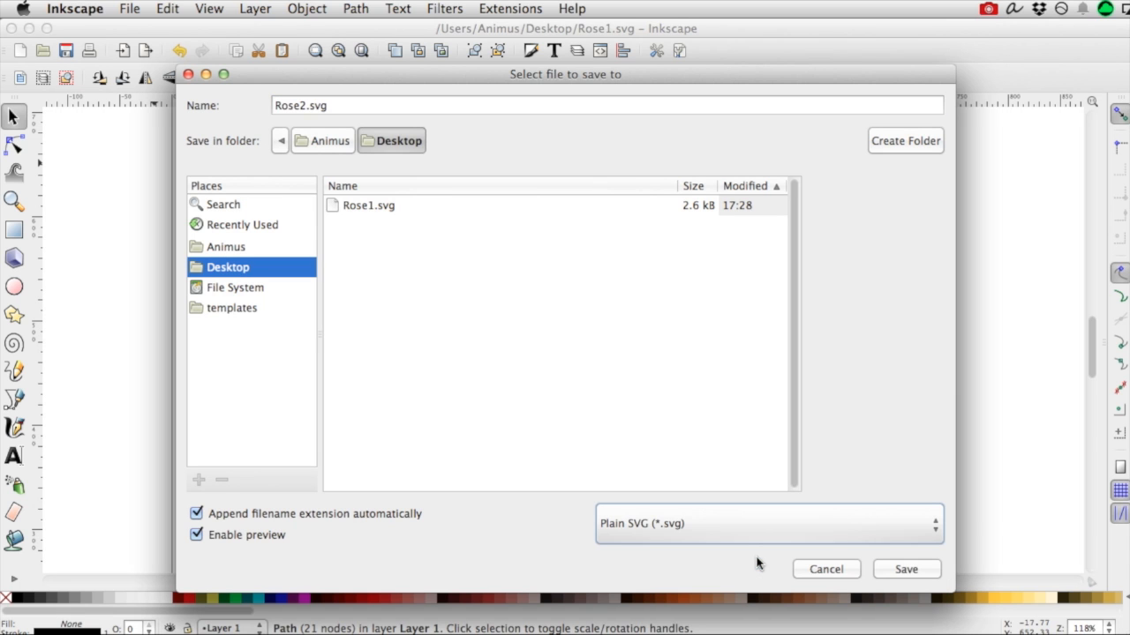
{"action": "left_click", "coordinate": [909, 569]}
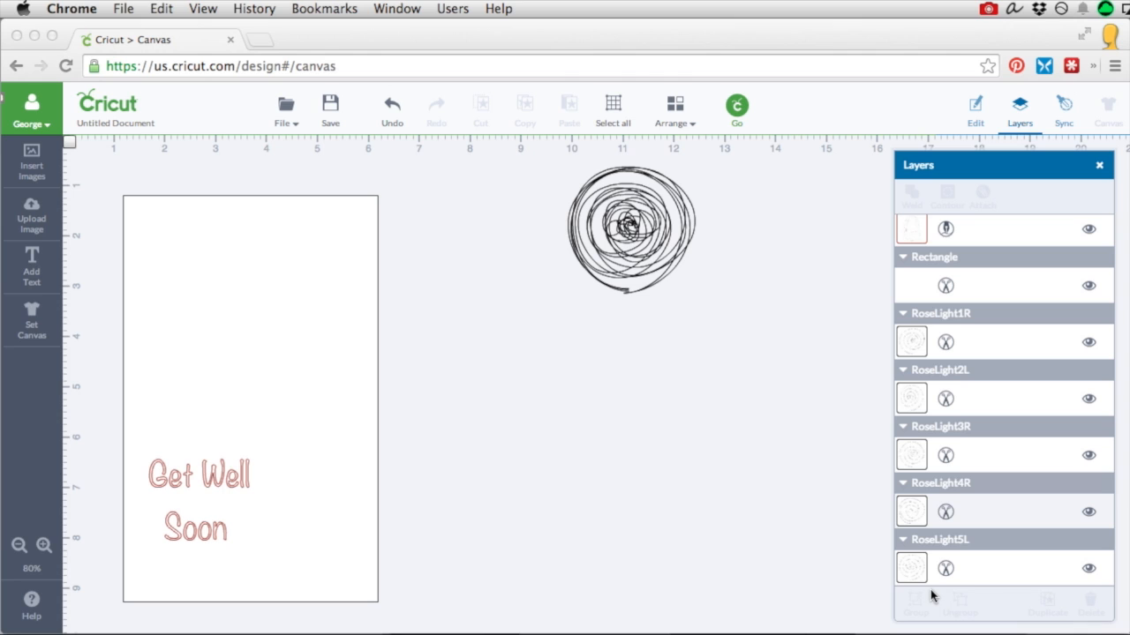
Step: Switch to the Cricut canvas and examine the card's layers, checking the rectangle and the Get Well Soon text
{"action": "scroll", "coordinate": [820, 361], "scroll_direction": "down", "scroll_amount": 1}
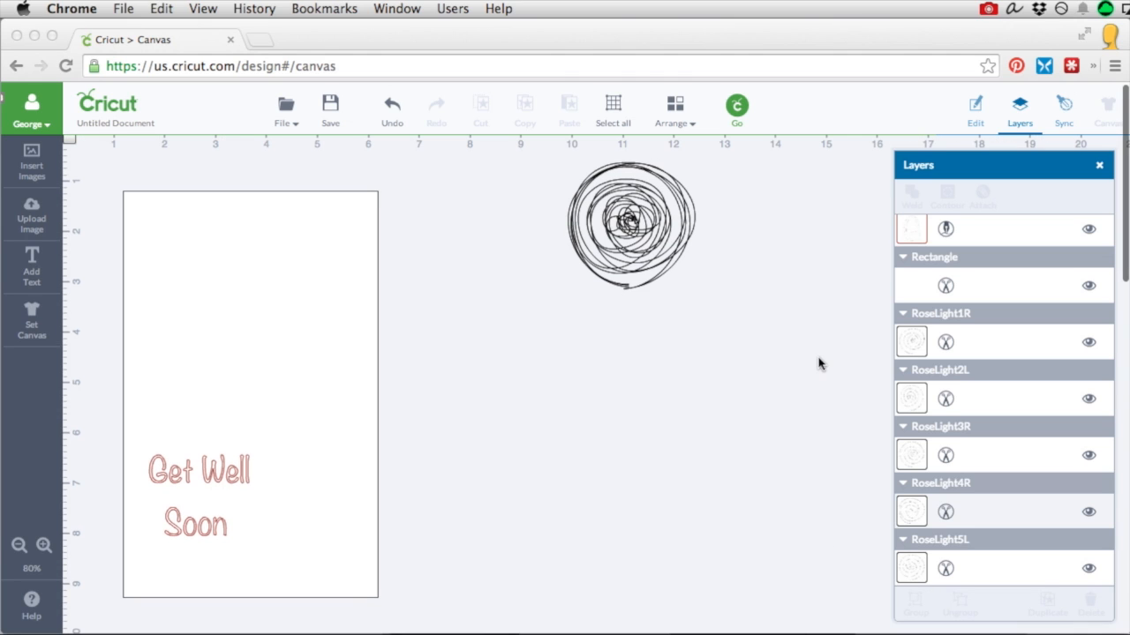
{"action": "scroll", "coordinate": [962, 309], "scroll_direction": "up", "scroll_amount": 1}
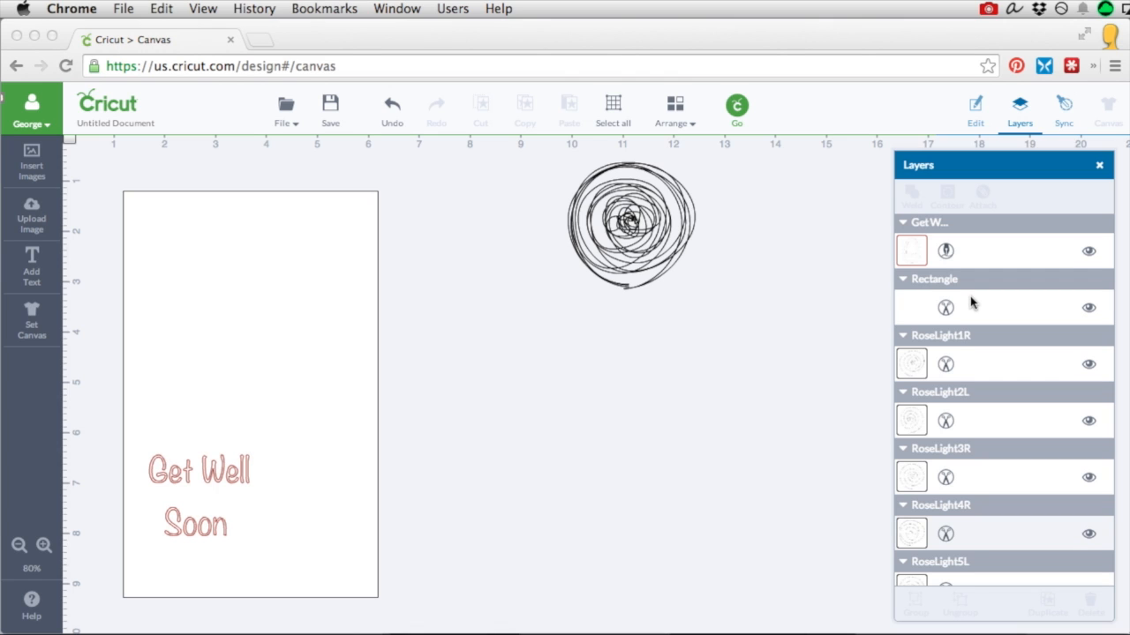
{"action": "left_click", "coordinate": [916, 314]}
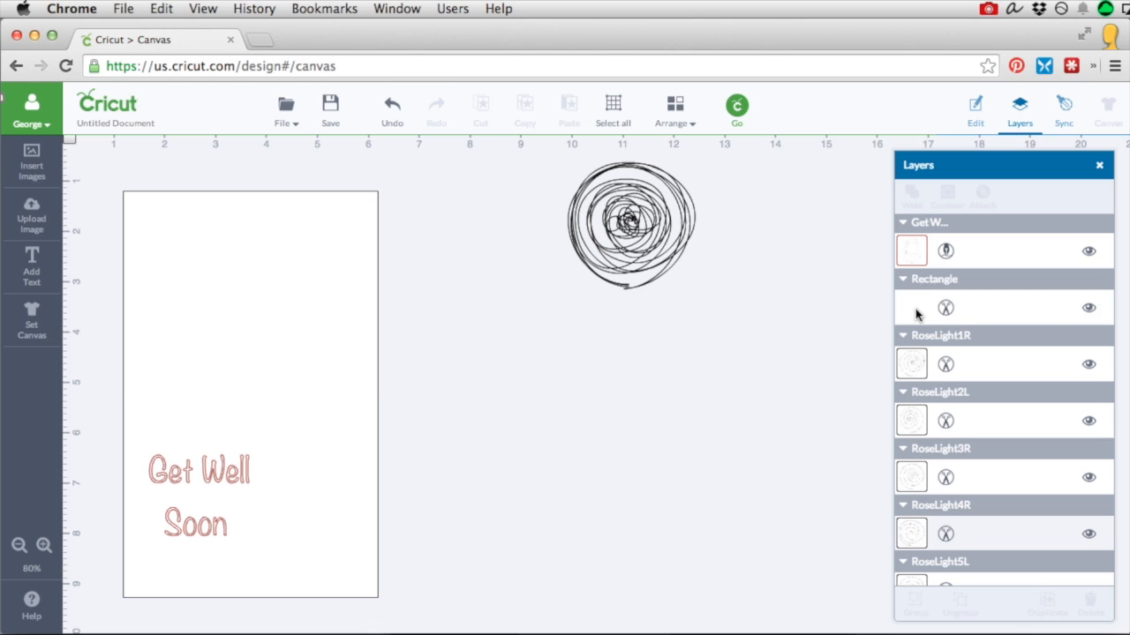
{"action": "left_click", "coordinate": [916, 311]}
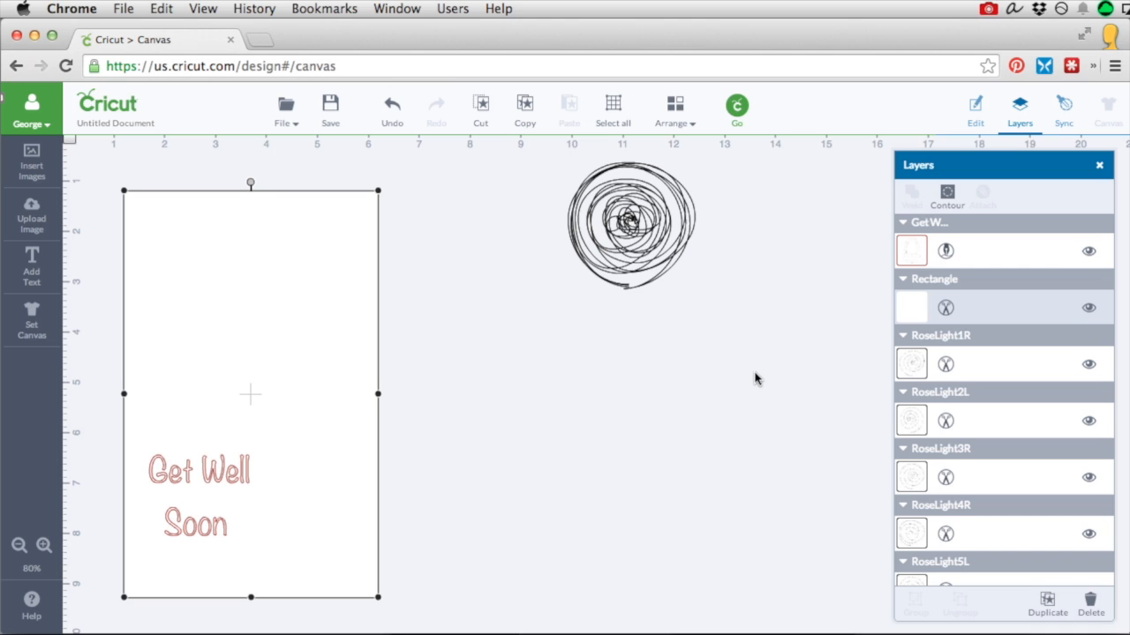
{"action": "left_click", "coordinate": [623, 411]}
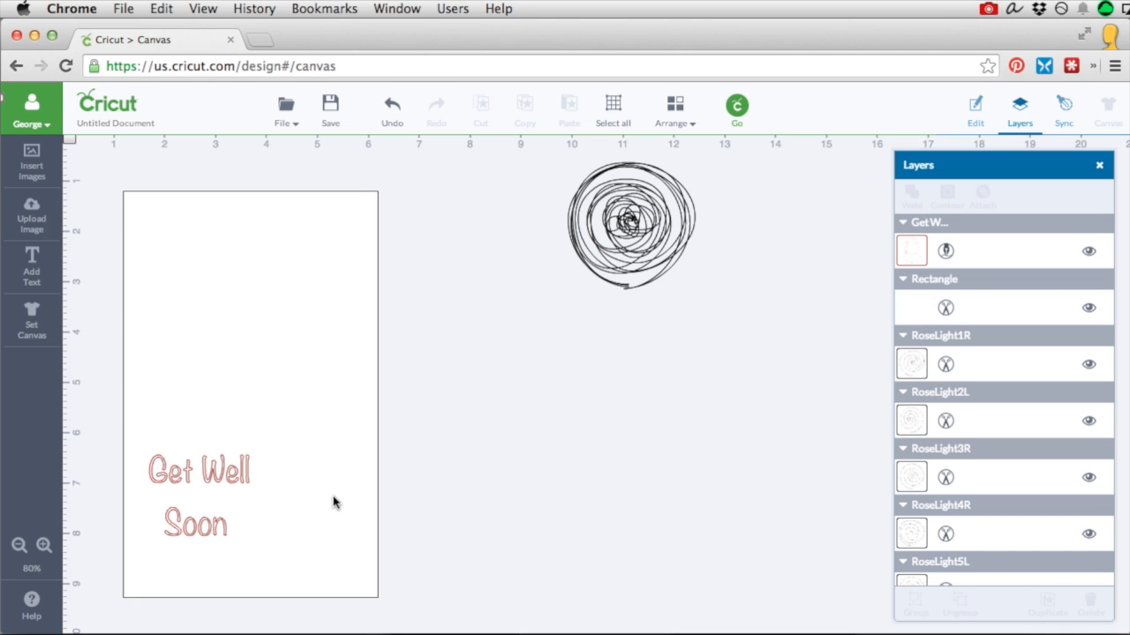
{"action": "left_click", "coordinate": [220, 478]}
{"action": "mouse_move", "coordinate": [220, 477]}
{"action": "left_mouse_down"}
{"action": "mouse_move", "coordinate": [226, 486]}
{"action": "mouse_move", "coordinate": [204, 468]}
{"action": "mouse_move", "coordinate": [221, 478]}
{"action": "left_mouse_up"}
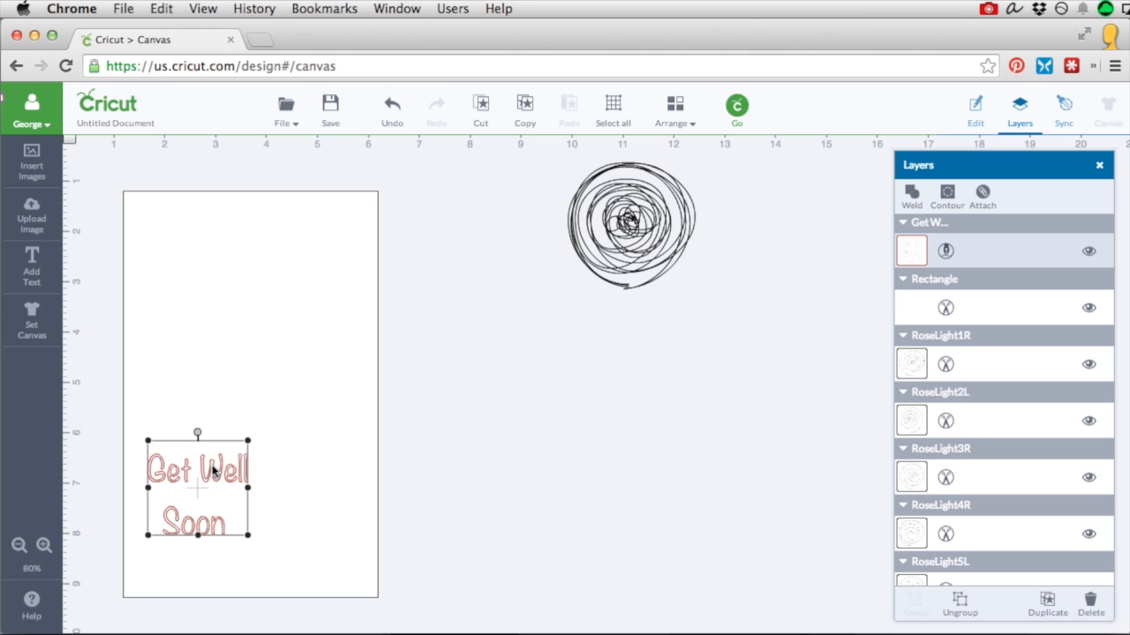
Step: Move the RoseLight1R spiral out of the stacked spirals to beside the card and send the card rectangle to the back
{"action": "left_click_drag", "start_coordinate": [631, 243], "coordinate": [509, 350]}
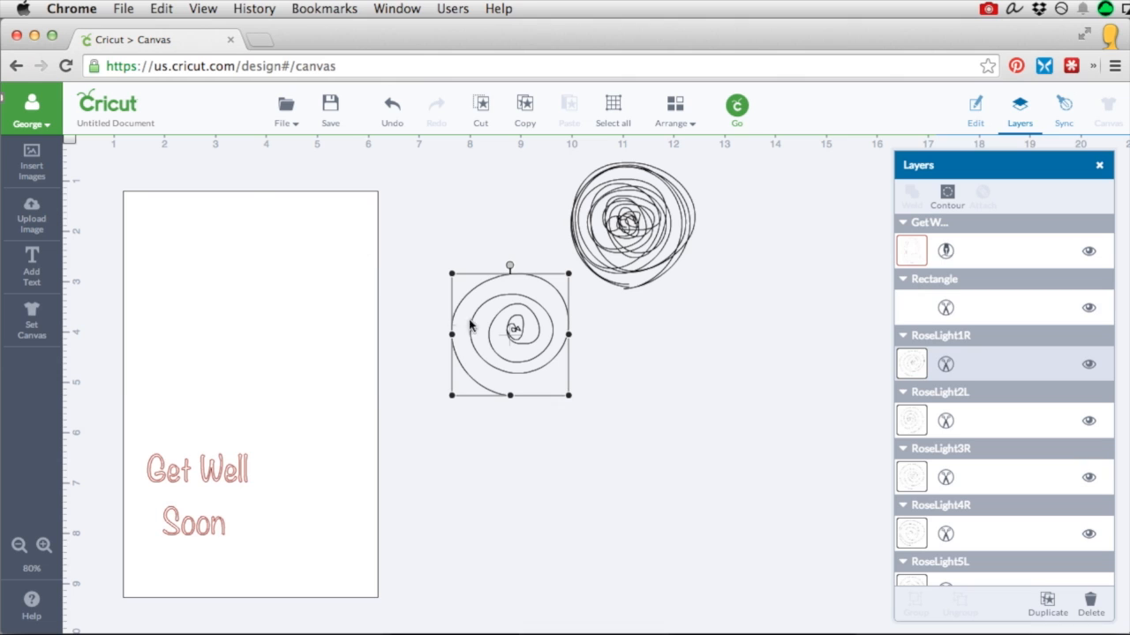
{"action": "left_click", "coordinate": [284, 233]}
{"action": "left_click", "coordinate": [686, 119]}
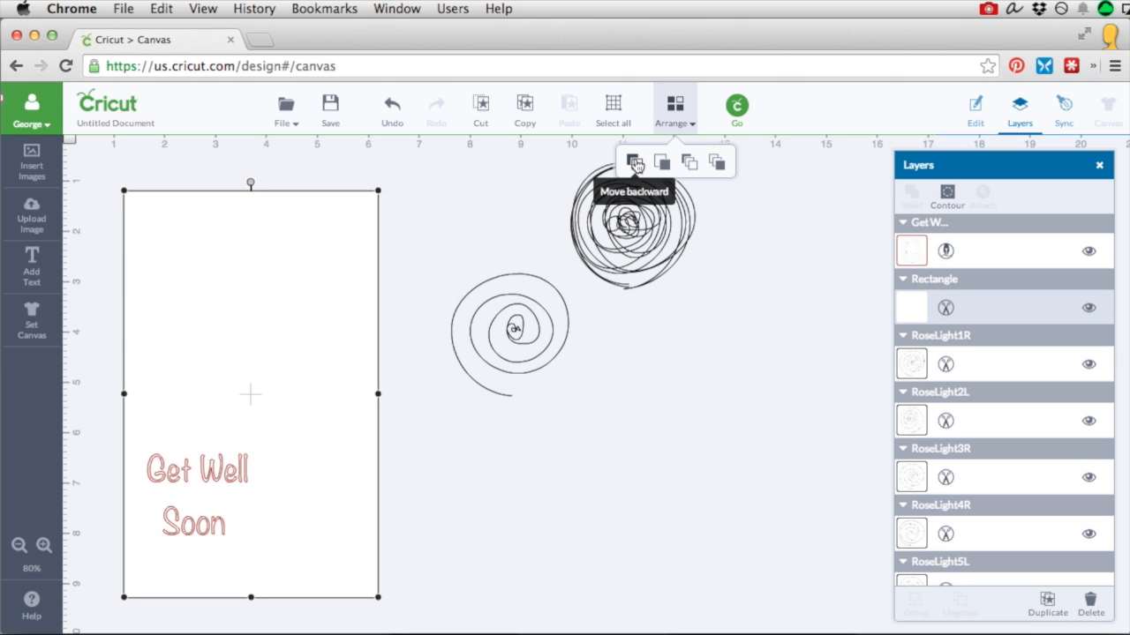
{"action": "left_click", "coordinate": [689, 163]}
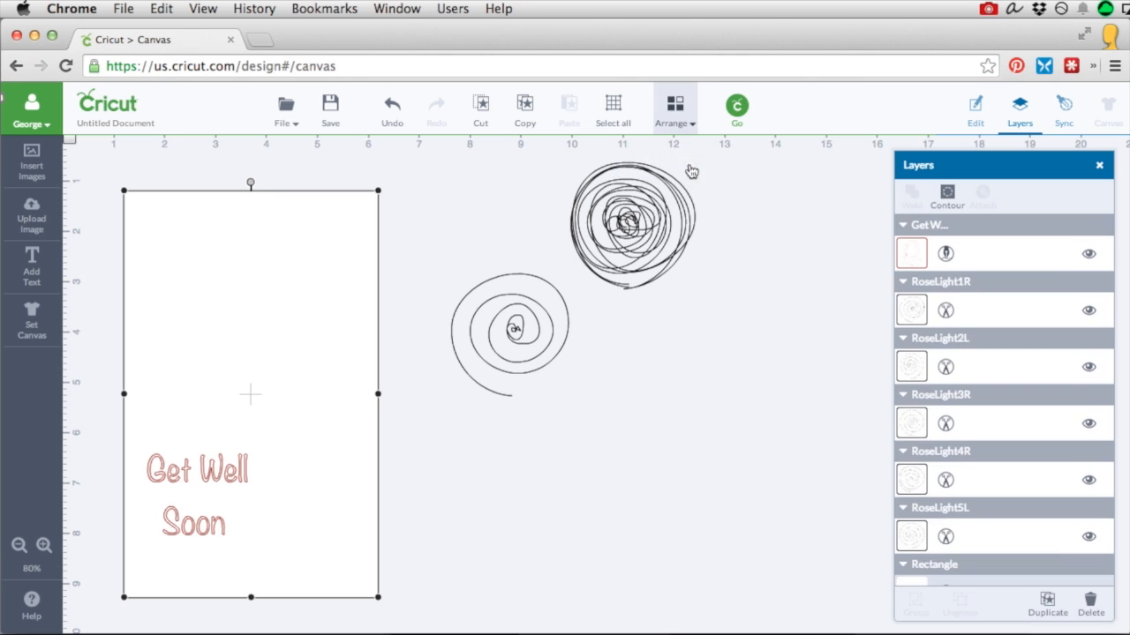
Step: Place the RoseLight1R spiral on the upper part of the card and spread the other four spirals apart beside it
{"action": "left_click", "coordinate": [514, 333]}
{"action": "mouse_move", "coordinate": [515, 334]}
{"action": "left_mouse_down"}
{"action": "mouse_move", "coordinate": [289, 324]}
{"action": "mouse_move", "coordinate": [250, 281]}
{"action": "left_mouse_up"}
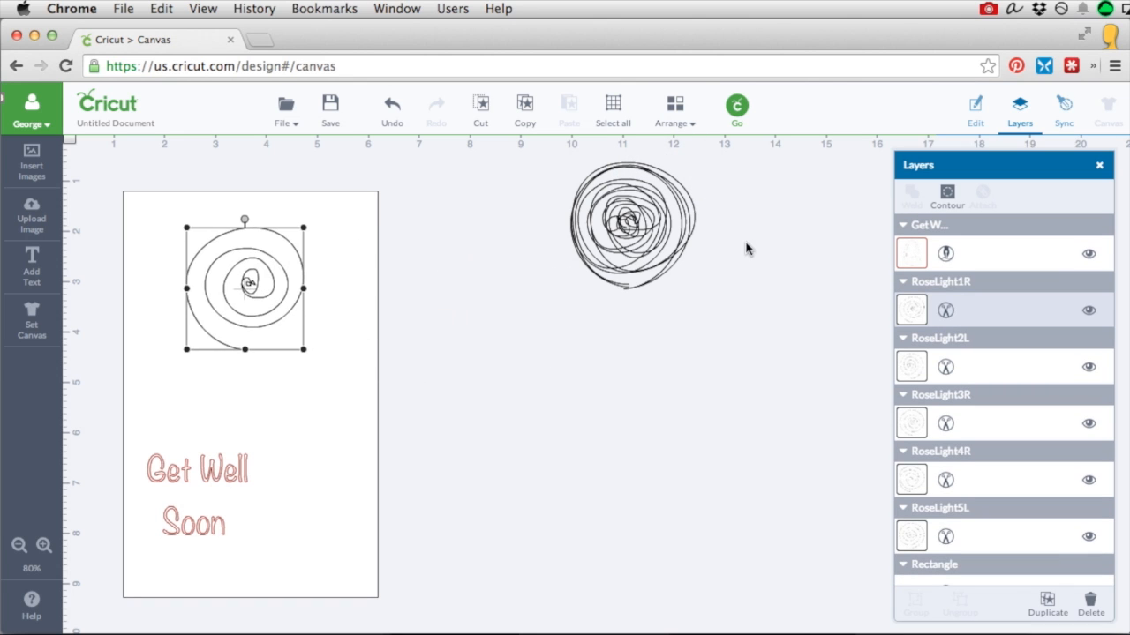
{"action": "left_click", "coordinate": [631, 228]}
{"action": "left_click_drag", "start_coordinate": [630, 228], "coordinate": [451, 362]}
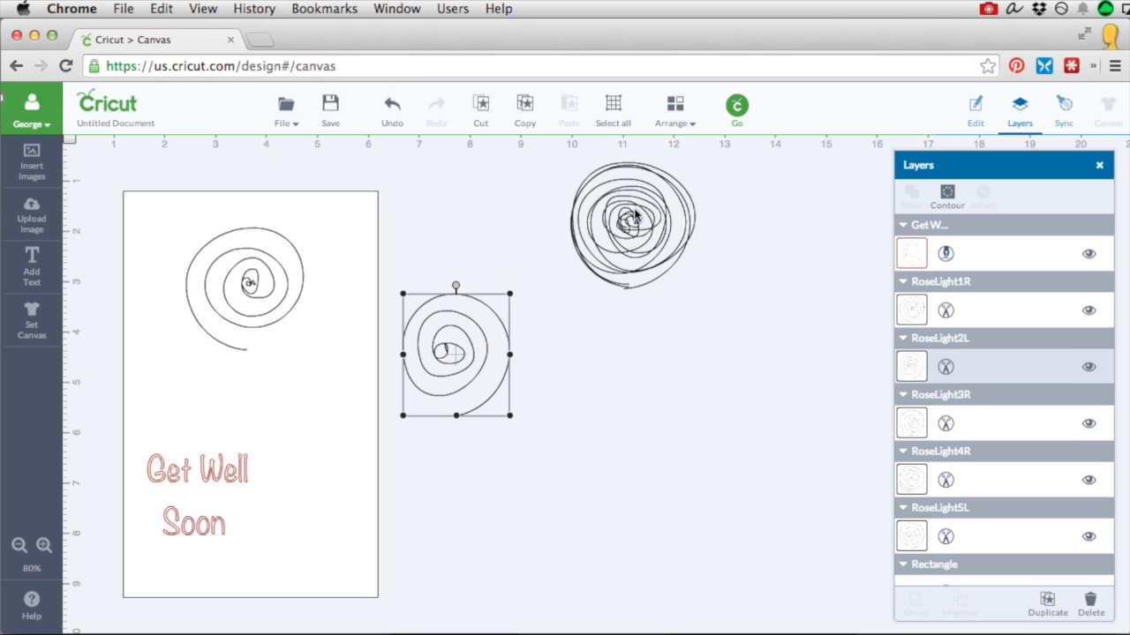
{"action": "left_click_drag", "start_coordinate": [639, 216], "coordinate": [487, 206]}
{"action": "left_click_drag", "start_coordinate": [644, 234], "coordinate": [625, 247]}
{"action": "left_click", "coordinate": [751, 330]}
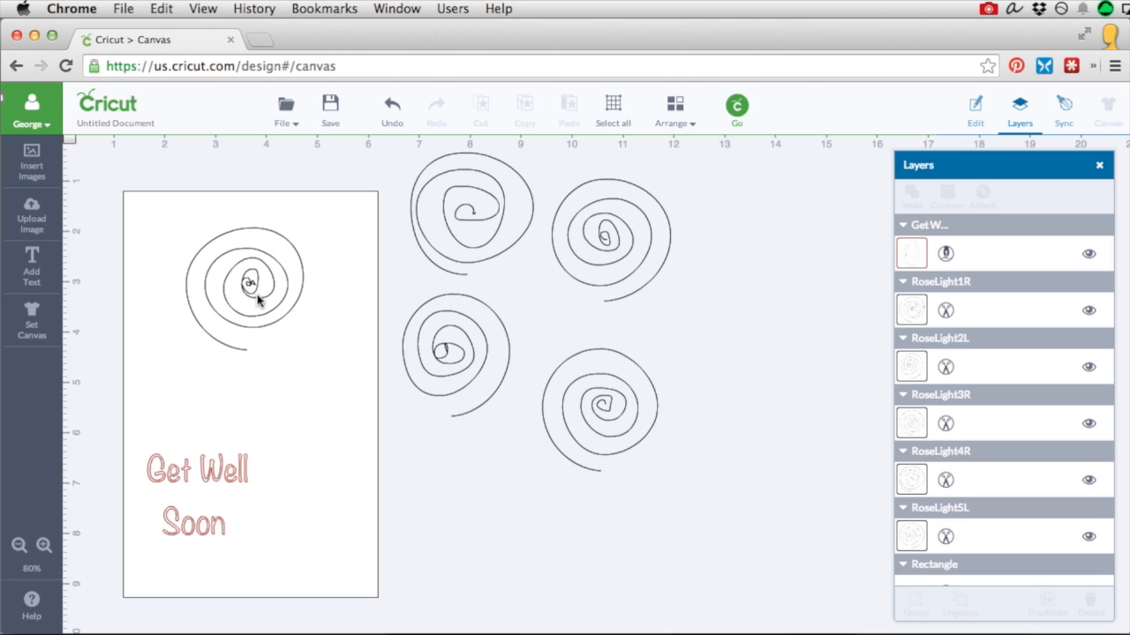
Step: Set the RoseLight1R spiral's line type to Write with the Wine pen colour
{"action": "left_click", "coordinate": [257, 300]}
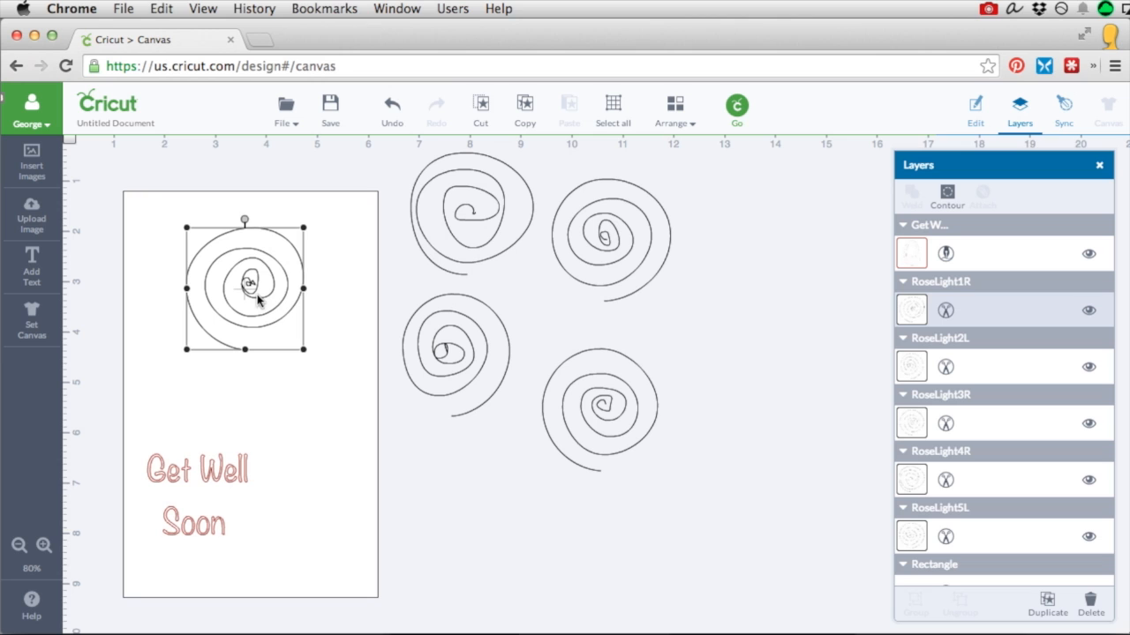
{"action": "left_click", "coordinate": [946, 312]}
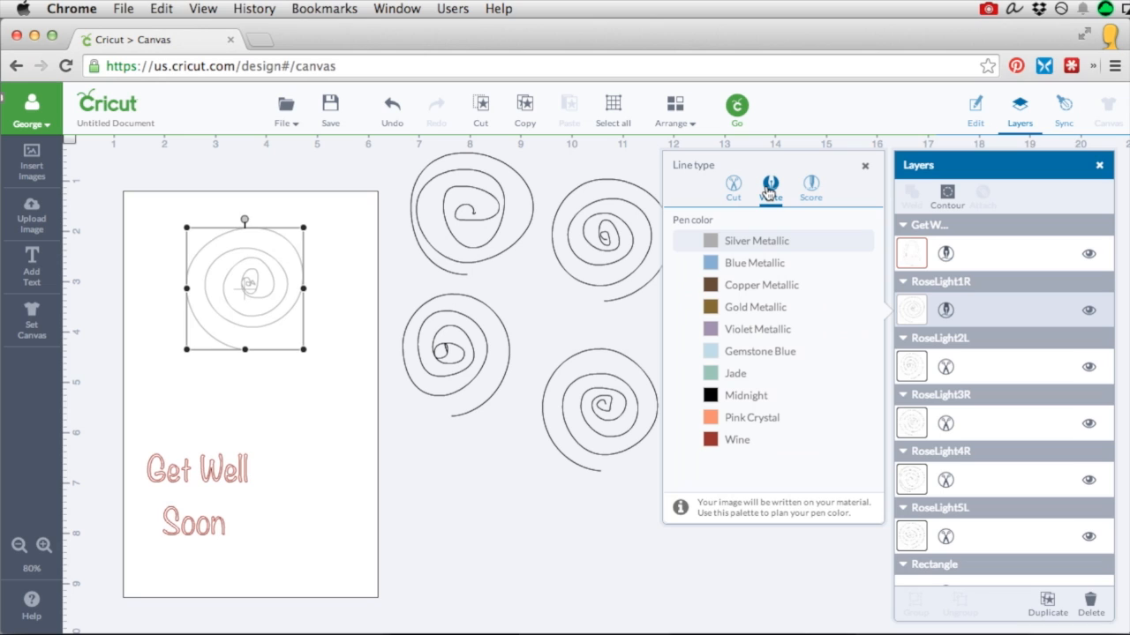
{"action": "left_click", "coordinate": [713, 449]}
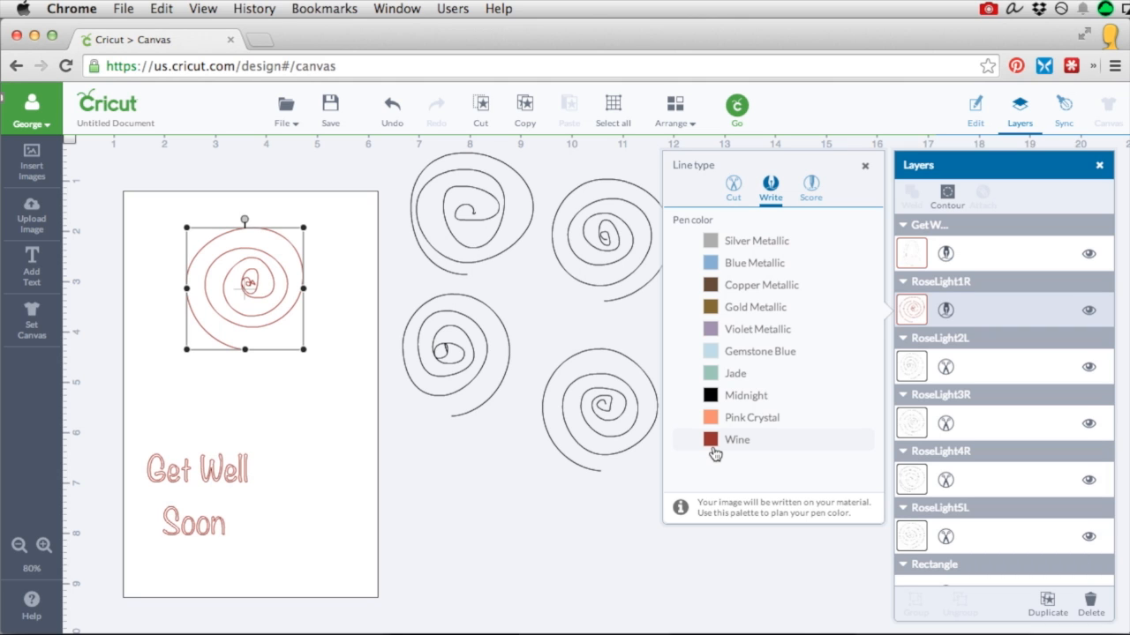
Step: Move the RoseLight1R spiral over the card's upper right corner and rotate it slightly counter-clockwise so it overhangs the edges
{"action": "left_click", "coordinate": [246, 285]}
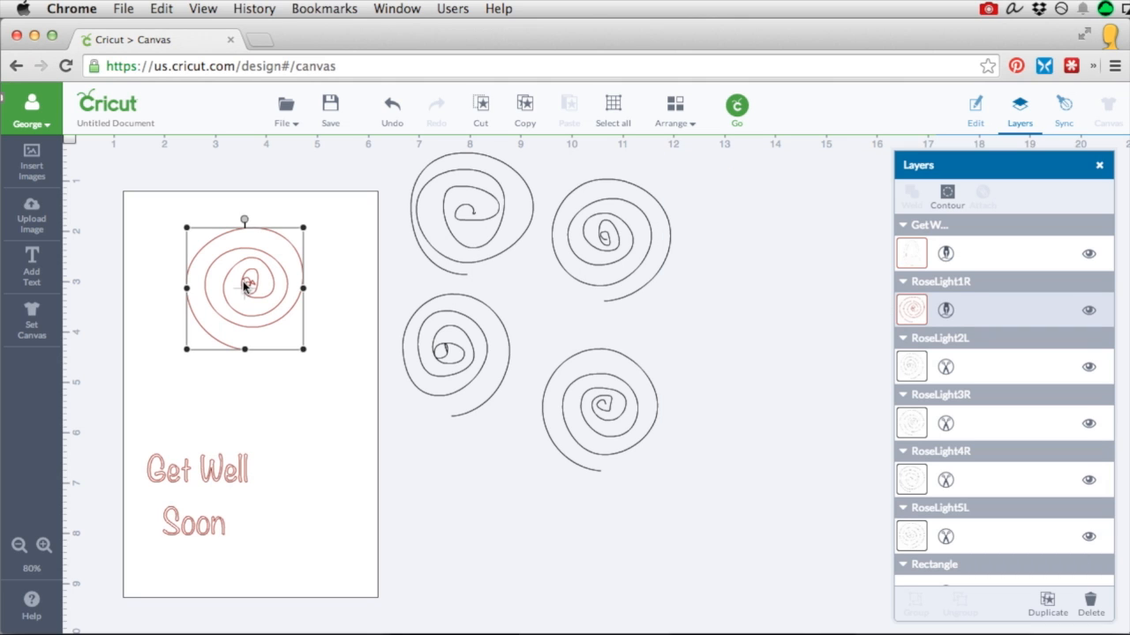
{"action": "left_click_drag", "start_coordinate": [246, 285], "coordinate": [337, 230]}
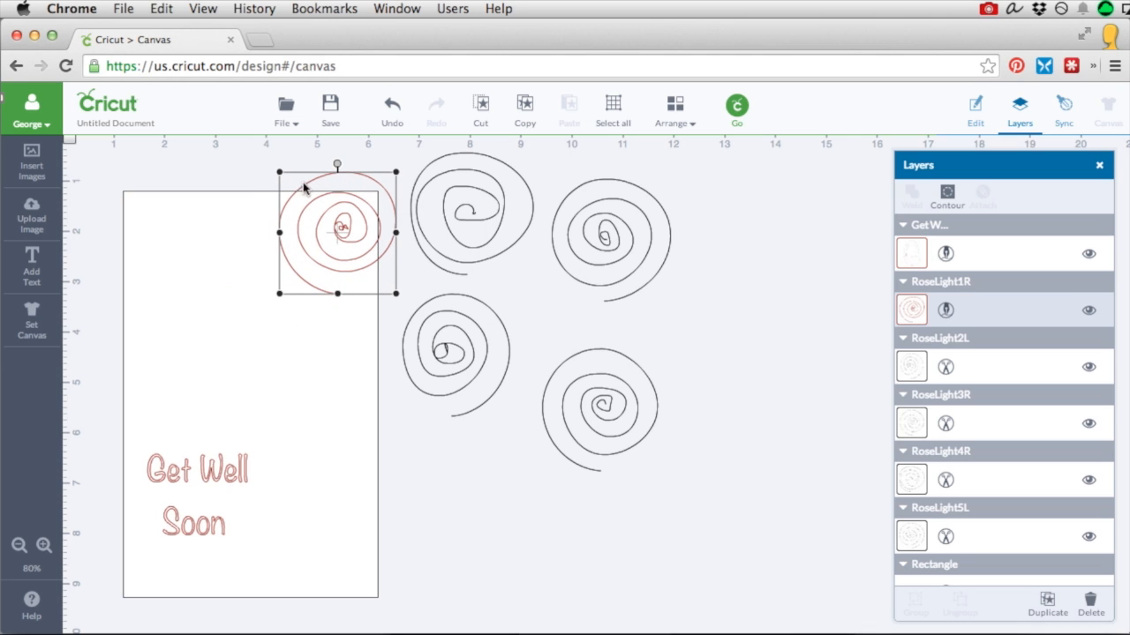
{"action": "left_click_drag", "start_coordinate": [336, 161], "coordinate": [299, 174]}
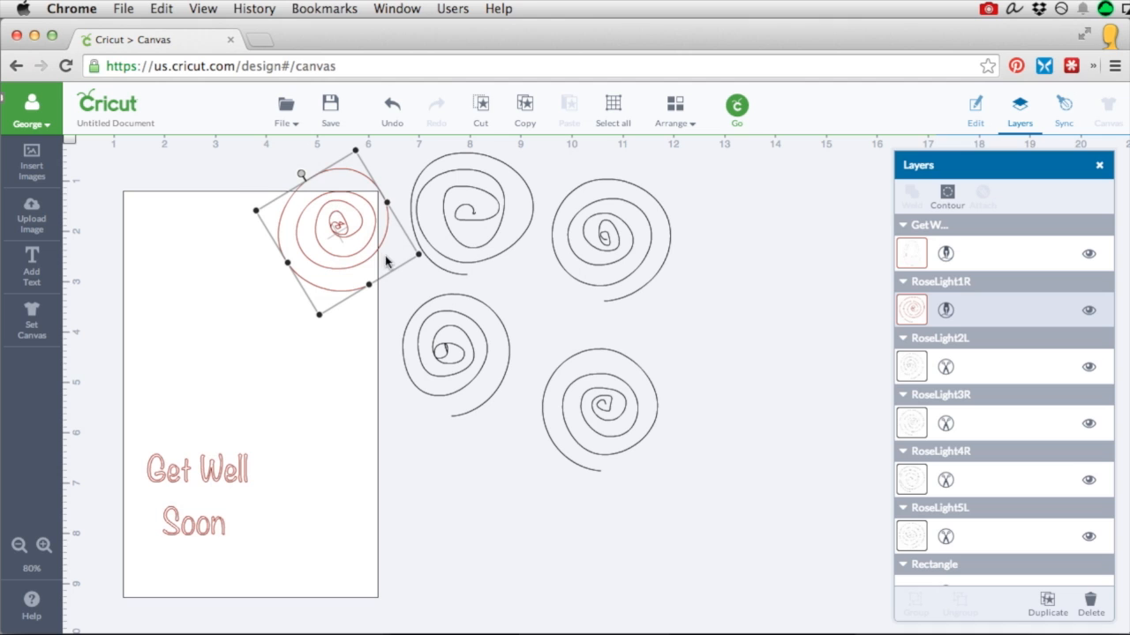
{"action": "left_click_drag", "start_coordinate": [355, 247], "coordinate": [362, 249]}
{"action": "left_click", "coordinate": [348, 332]}
Step: Set the RoseLight2L spiral's line type to Write with the Pink Crystal pen colour
{"action": "left_click", "coordinate": [456, 346]}
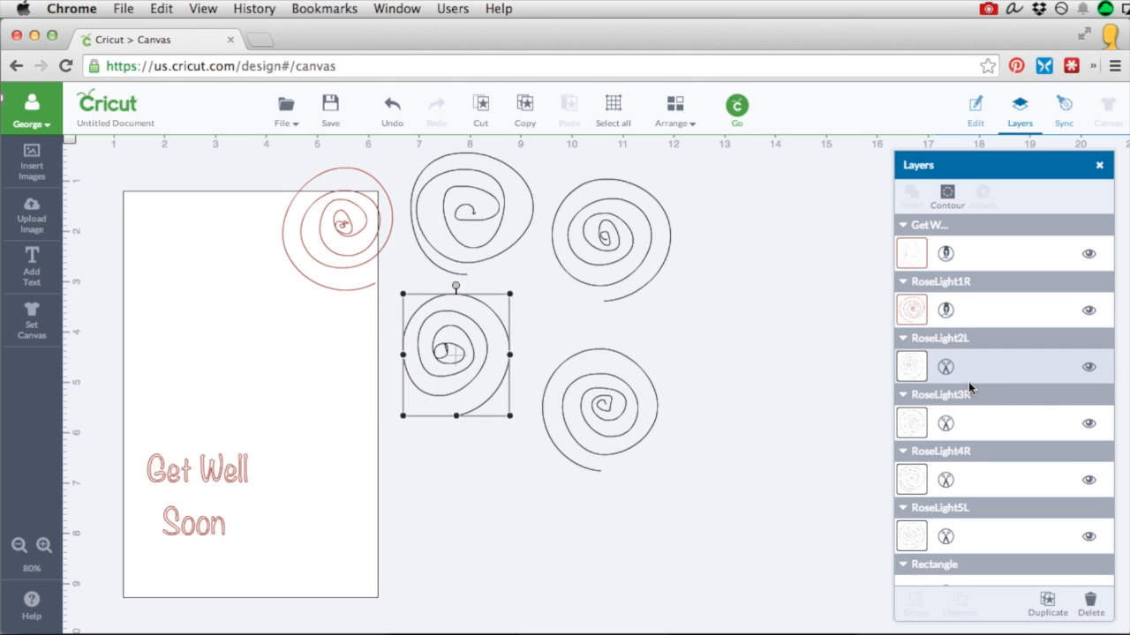
{"action": "left_click", "coordinate": [945, 366]}
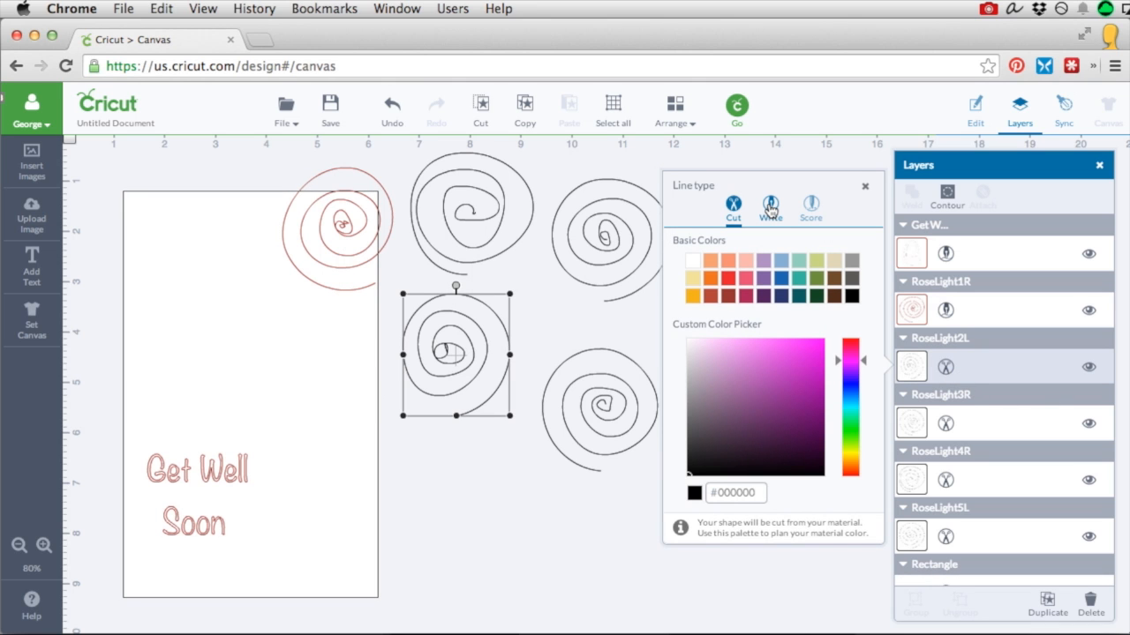
{"action": "left_click", "coordinate": [770, 207]}
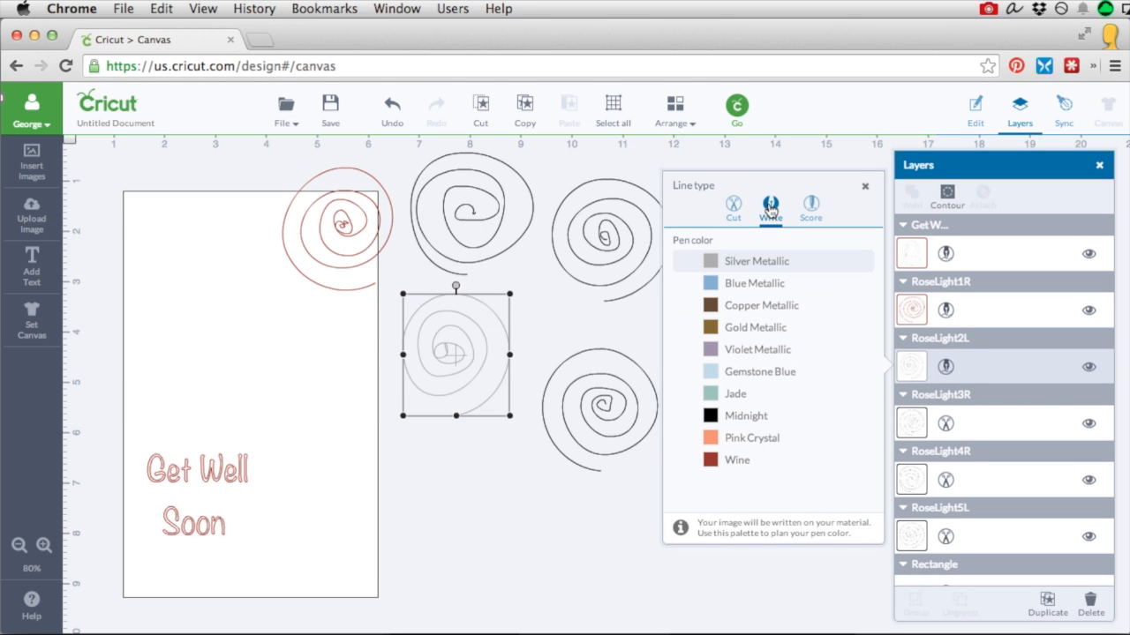
{"action": "left_click", "coordinate": [755, 438]}
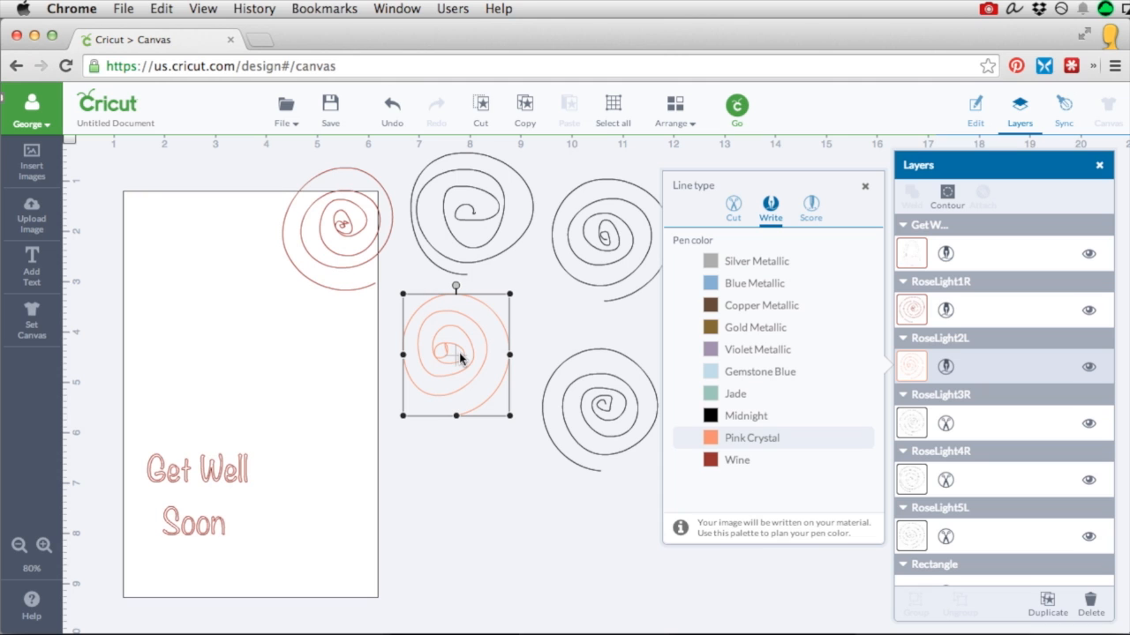
Step: Swap the pen colours of the two written spirals: Pink Crystal for RoseLight1R and Wine for RoseLight2L
{"action": "left_click", "coordinate": [340, 233]}
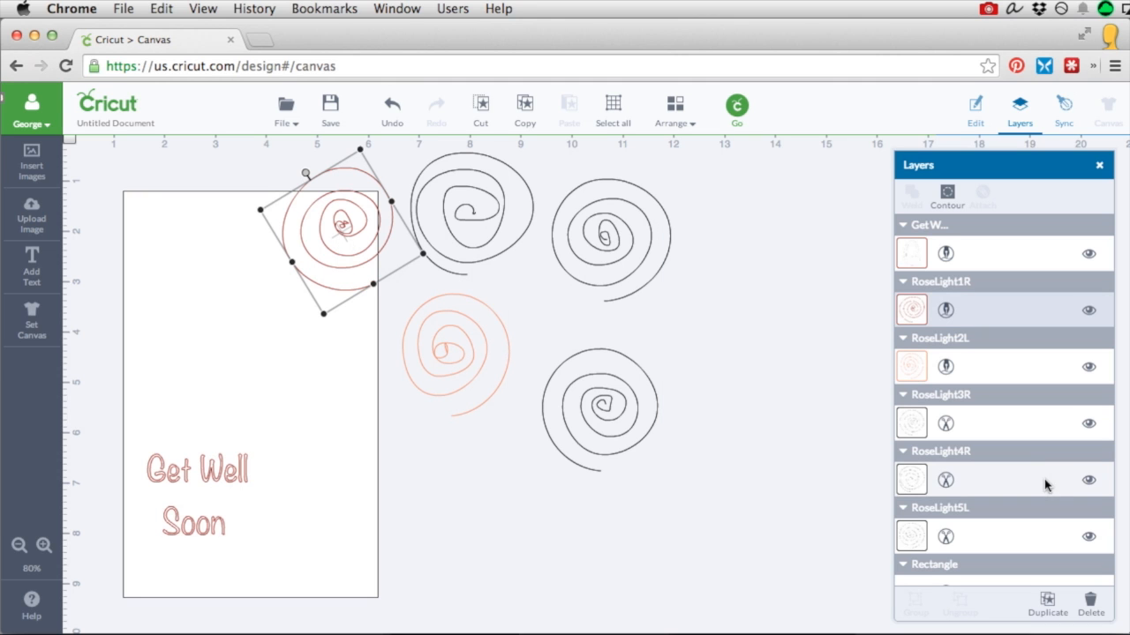
{"action": "left_click", "coordinate": [954, 307]}
{"action": "left_click", "coordinate": [738, 423]}
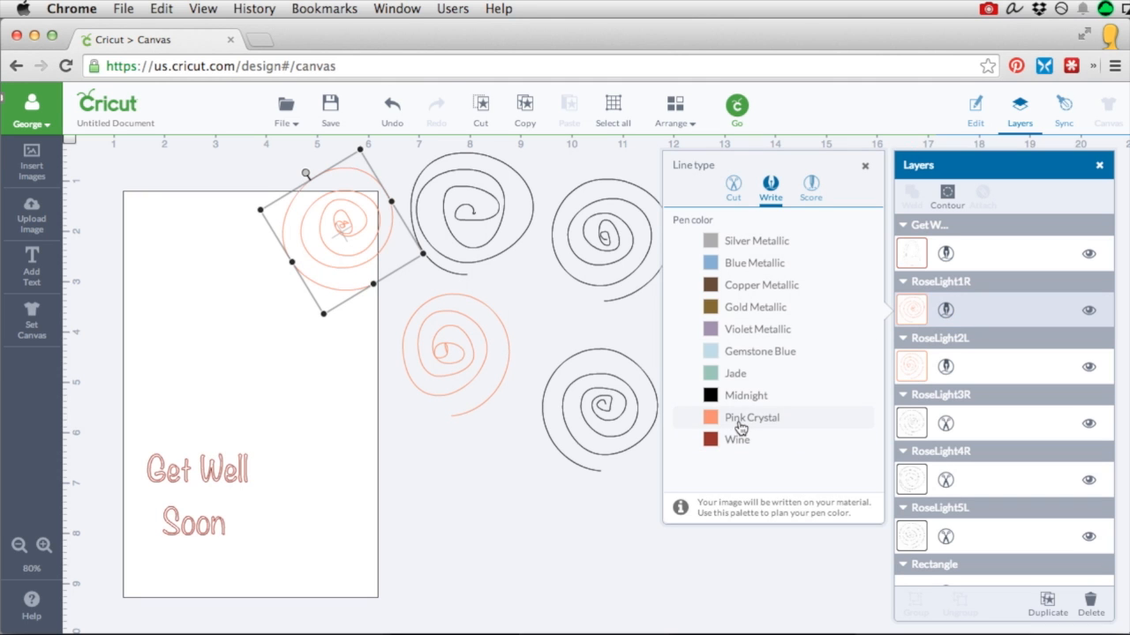
{"action": "left_click", "coordinate": [458, 356]}
{"action": "left_click", "coordinate": [945, 366]}
{"action": "left_click", "coordinate": [725, 460]}
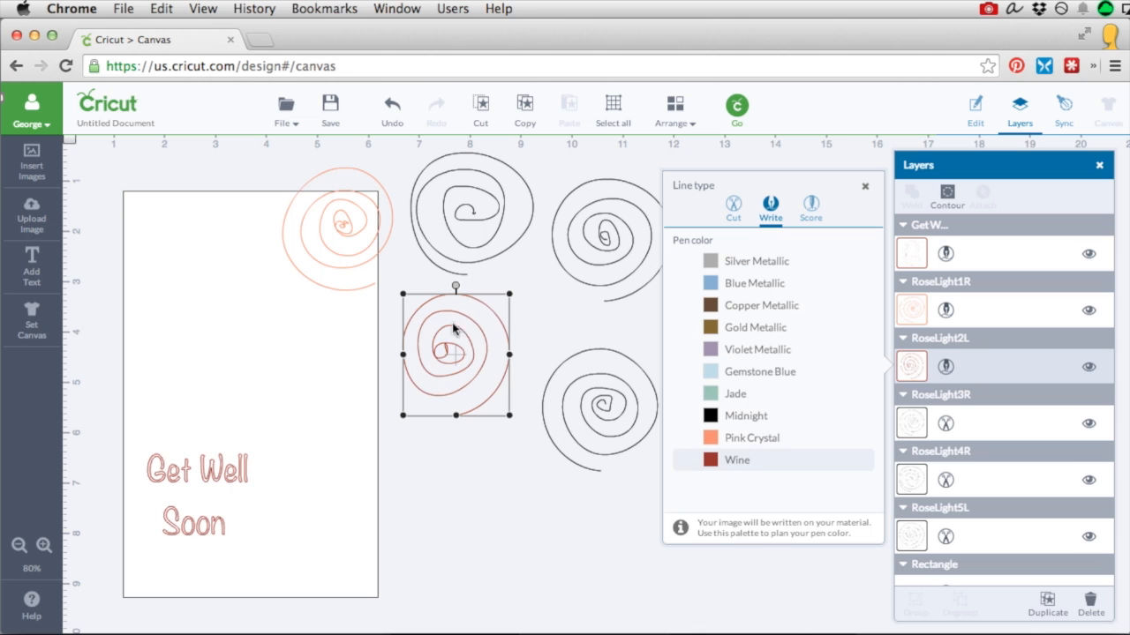
{"action": "left_click", "coordinate": [459, 495]}
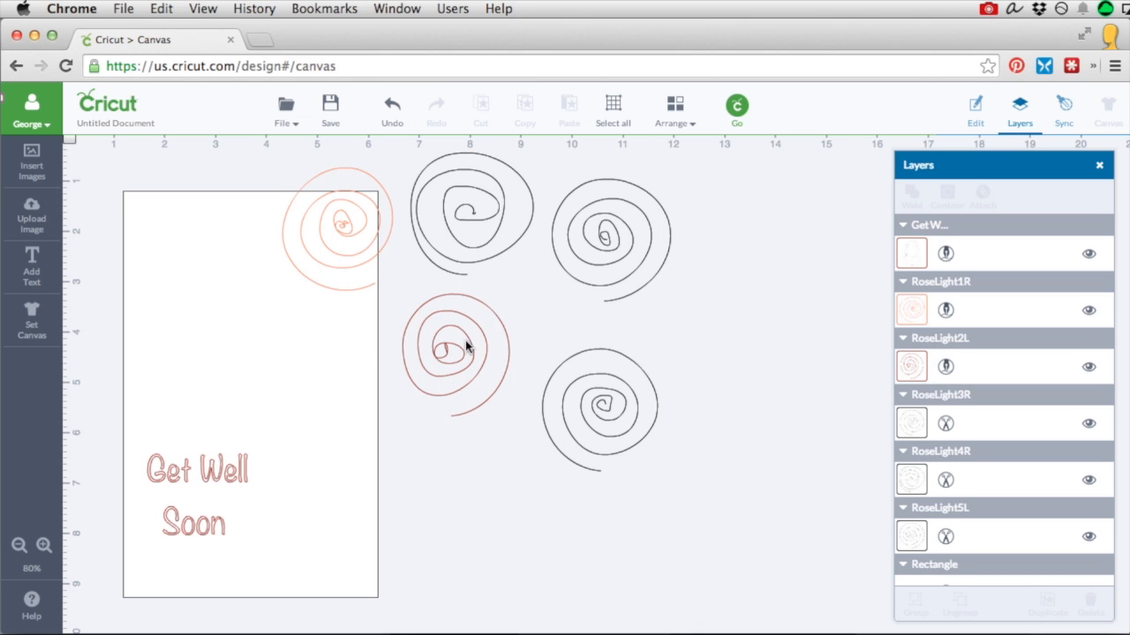
Step: Move the RoseLight2L spiral onto the card below the RoseLight1R rose, shrink it, and align it with the card's right edge
{"action": "left_click_drag", "start_coordinate": [466, 346], "coordinate": [339, 329]}
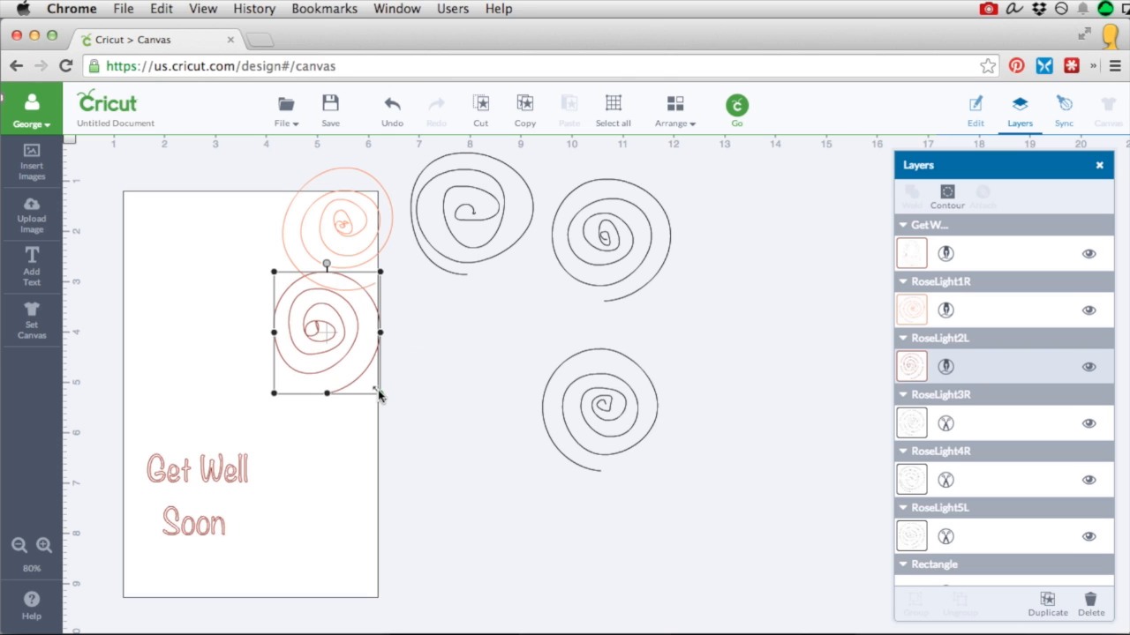
{"action": "left_click_drag", "start_coordinate": [377, 389], "coordinate": [349, 364]}
{"action": "left_click_drag", "start_coordinate": [345, 315], "coordinate": [365, 321]}
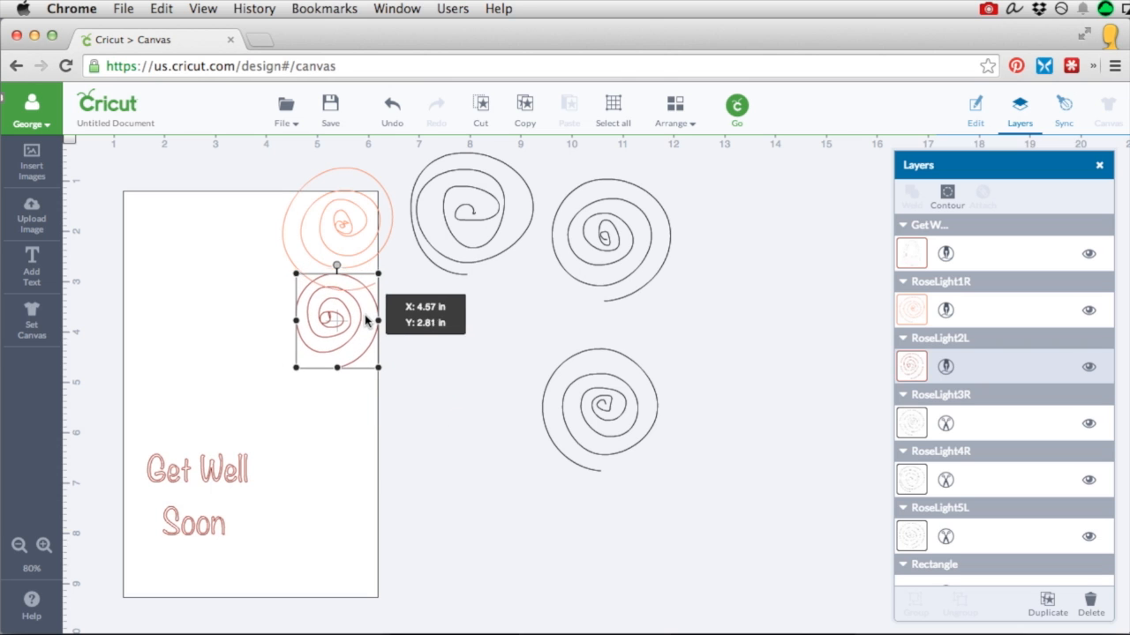
Step: Set the RoseLight3R spiral to Write with the Wine pen and place it on the card left of the two existing roses
{"action": "left_click", "coordinate": [630, 220]}
{"action": "left_click", "coordinate": [945, 422]}
{"action": "left_click", "coordinate": [770, 263]}
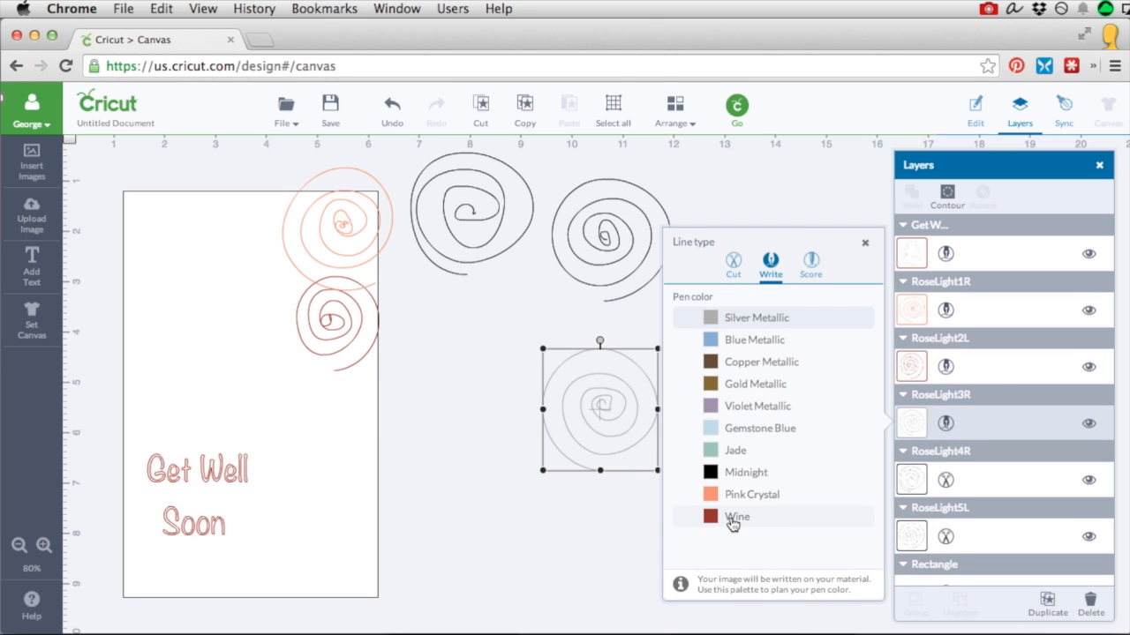
{"action": "left_click", "coordinate": [731, 522]}
{"action": "left_click_drag", "start_coordinate": [585, 397], "coordinate": [233, 274]}
Step: Set RoseLight5L to Write in Pink Crystal, shrink it, and place it rotated counter-clockwise below the two Wine roses
{"action": "left_click", "coordinate": [611, 260]}
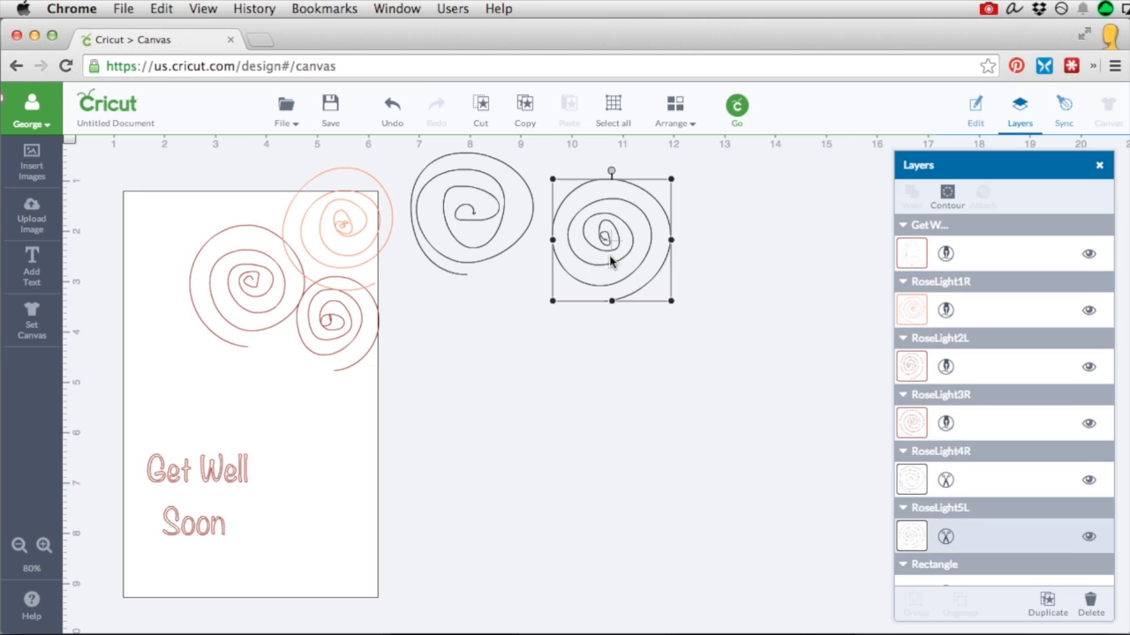
{"action": "left_click", "coordinate": [945, 537]}
{"action": "left_click", "coordinate": [771, 375]}
{"action": "left_click", "coordinate": [752, 607]}
{"action": "left_click_drag", "start_coordinate": [670, 301], "coordinate": [629, 258]}
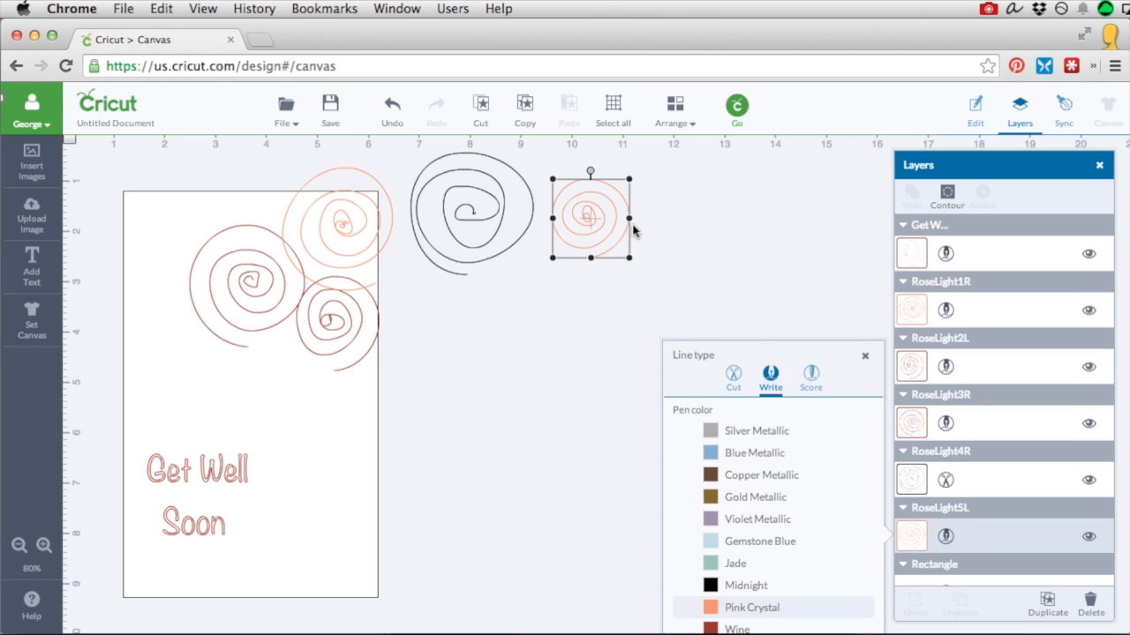
{"action": "left_click_drag", "start_coordinate": [592, 220], "coordinate": [277, 351]}
{"action": "left_click_drag", "start_coordinate": [280, 307], "coordinate": [237, 298]}
Step: Set RoseLight4R to Write in Wine, shrink it, and place it over the card's top edge beside the large Pink Crystal rose
{"action": "left_click", "coordinate": [512, 253]}
{"action": "left_click", "coordinate": [945, 480]}
{"action": "left_click", "coordinate": [770, 317]}
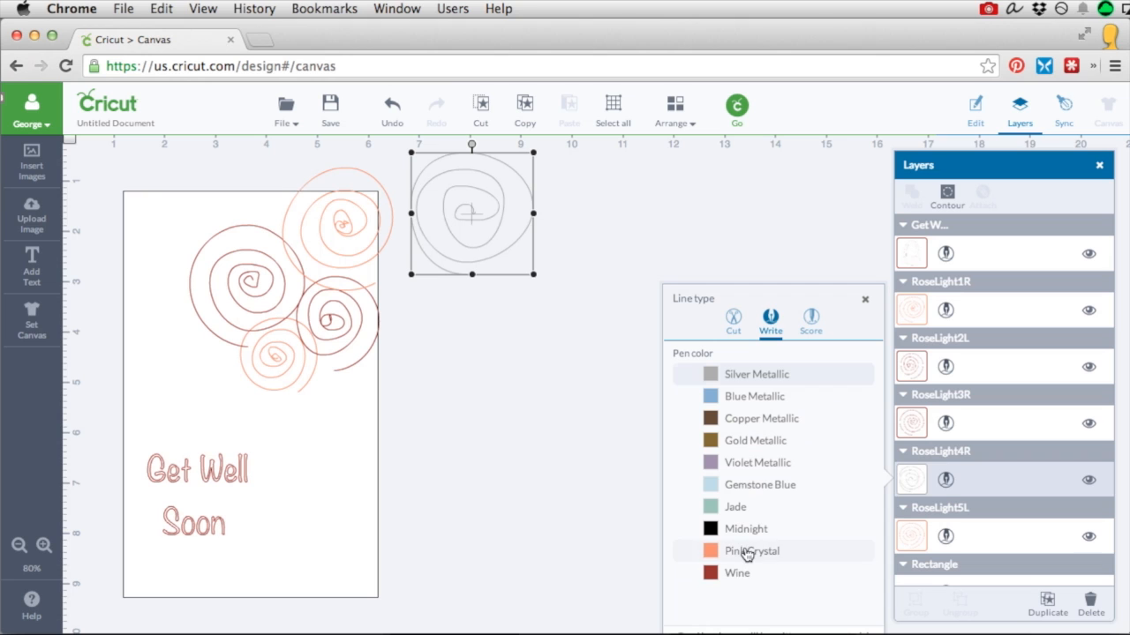
{"action": "left_click", "coordinate": [737, 573]}
{"action": "left_click_drag", "start_coordinate": [533, 274], "coordinate": [384, 225]}
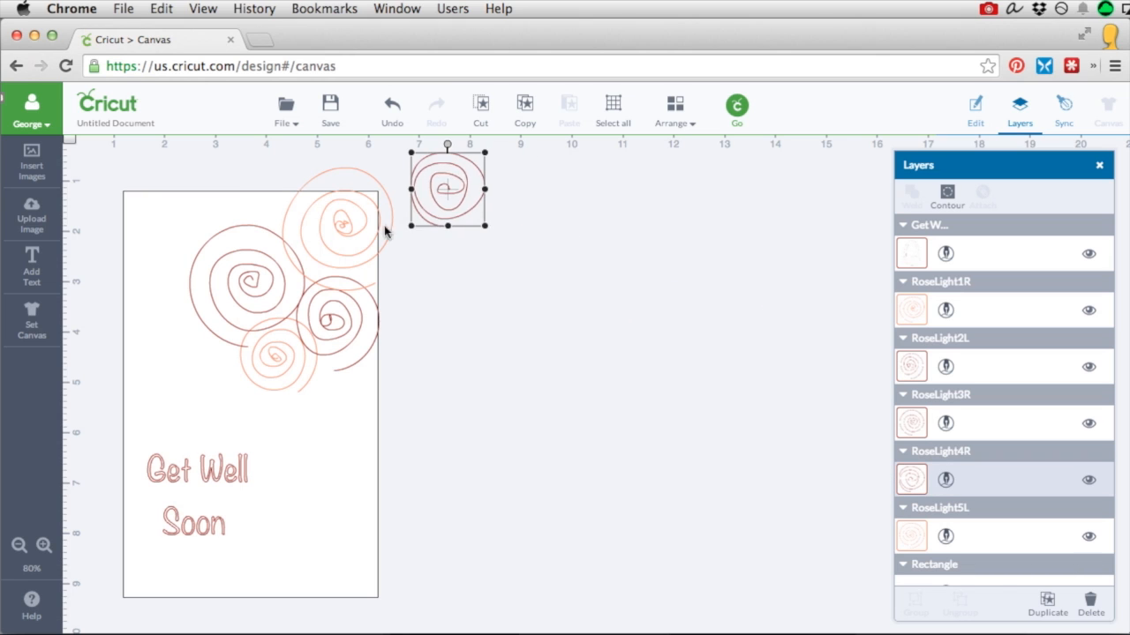
{"action": "left_click_drag", "start_coordinate": [447, 188], "coordinate": [263, 207]}
{"action": "left_click", "coordinate": [496, 467]}
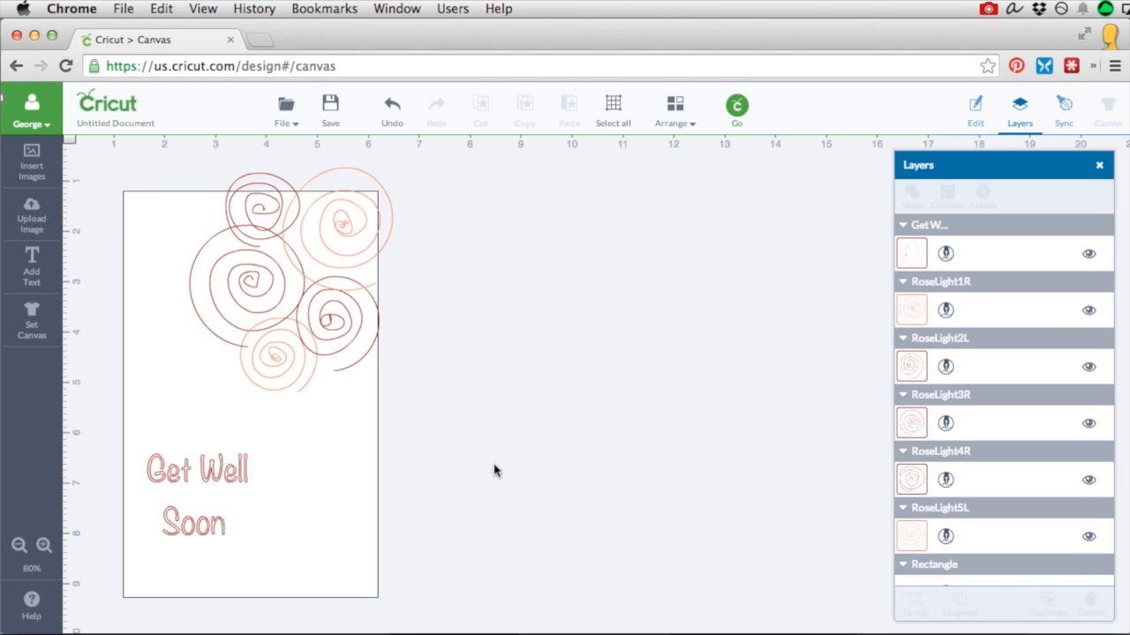
Step: Duplicate the RoseLight2L rose in Pink Crystal, shrink it, and place it rotated clockwise near the card's upper left edge
{"action": "left_click", "coordinate": [346, 311]}
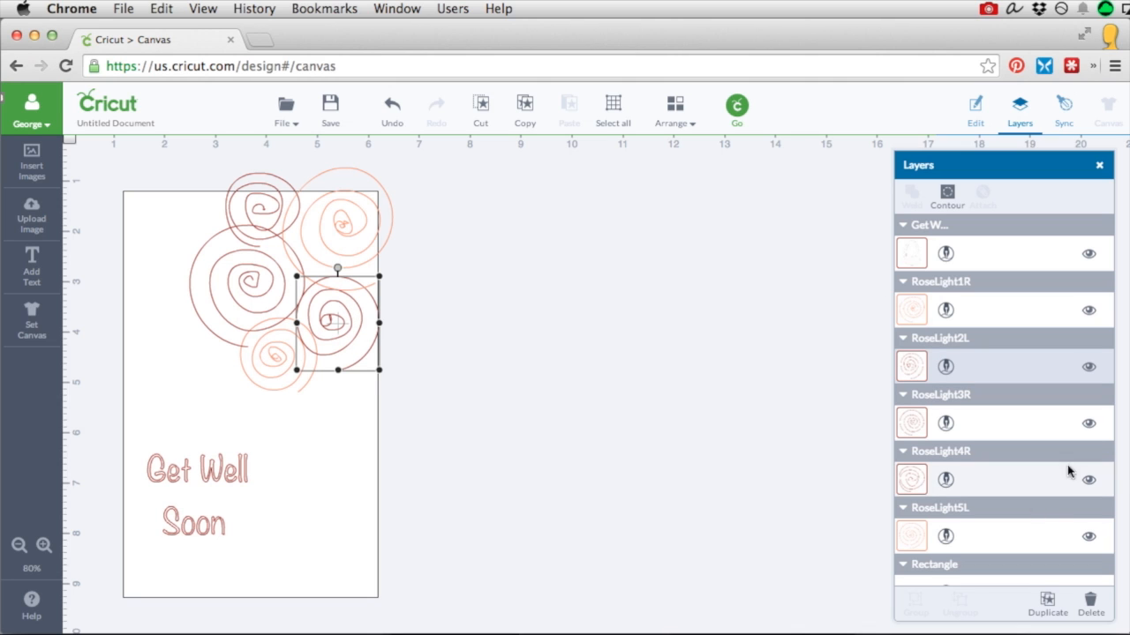
{"action": "left_click", "coordinate": [1044, 607]}
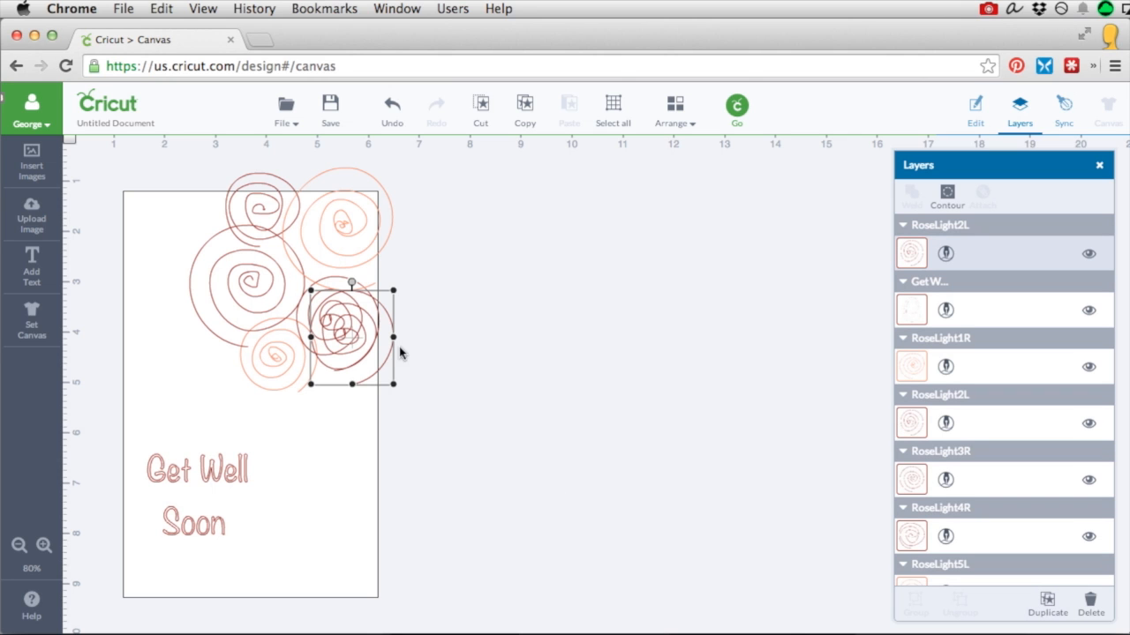
{"action": "left_click_drag", "start_coordinate": [388, 343], "coordinate": [505, 352]}
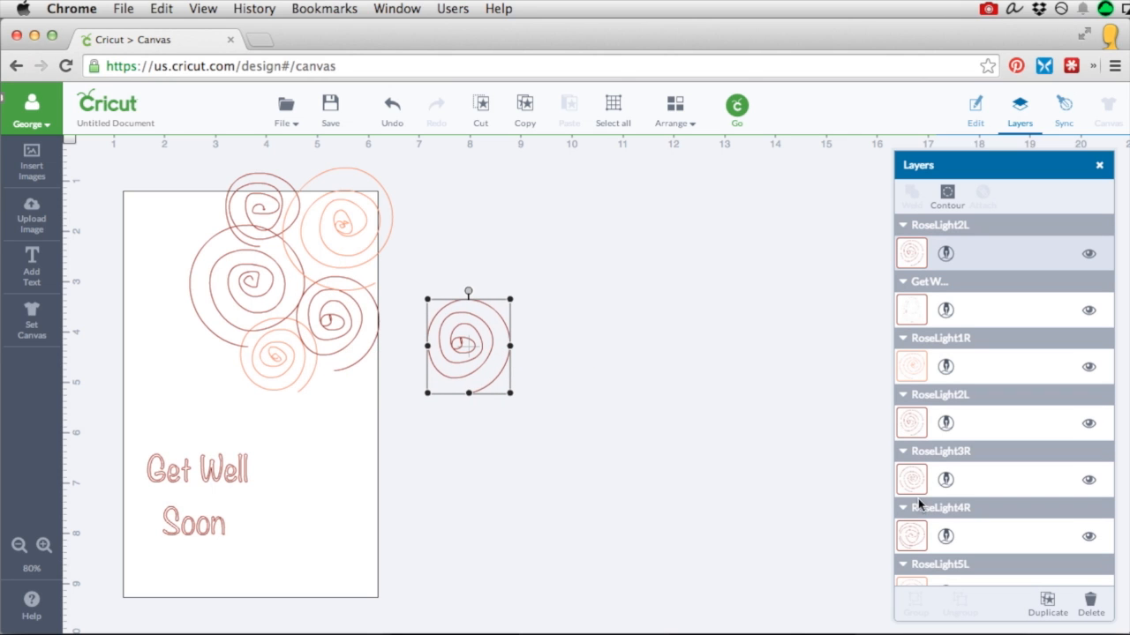
{"action": "left_click", "coordinate": [943, 254]}
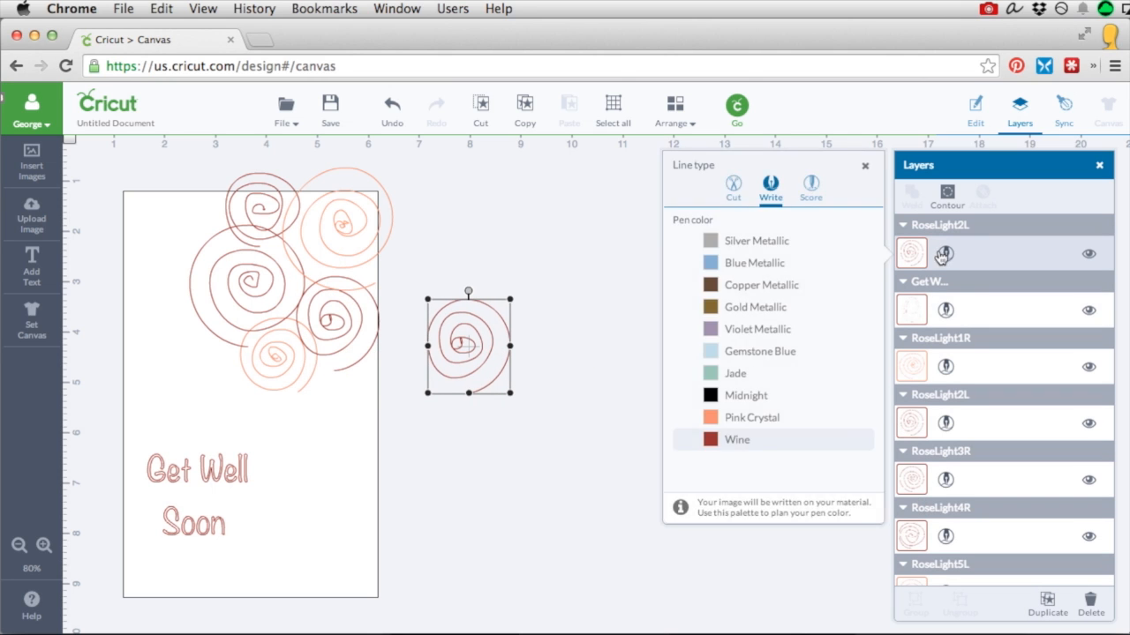
{"action": "left_click", "coordinate": [750, 306]}
{"action": "left_click_drag", "start_coordinate": [469, 343], "coordinate": [199, 218]}
{"action": "left_click_drag", "start_coordinate": [161, 174], "coordinate": [193, 212]}
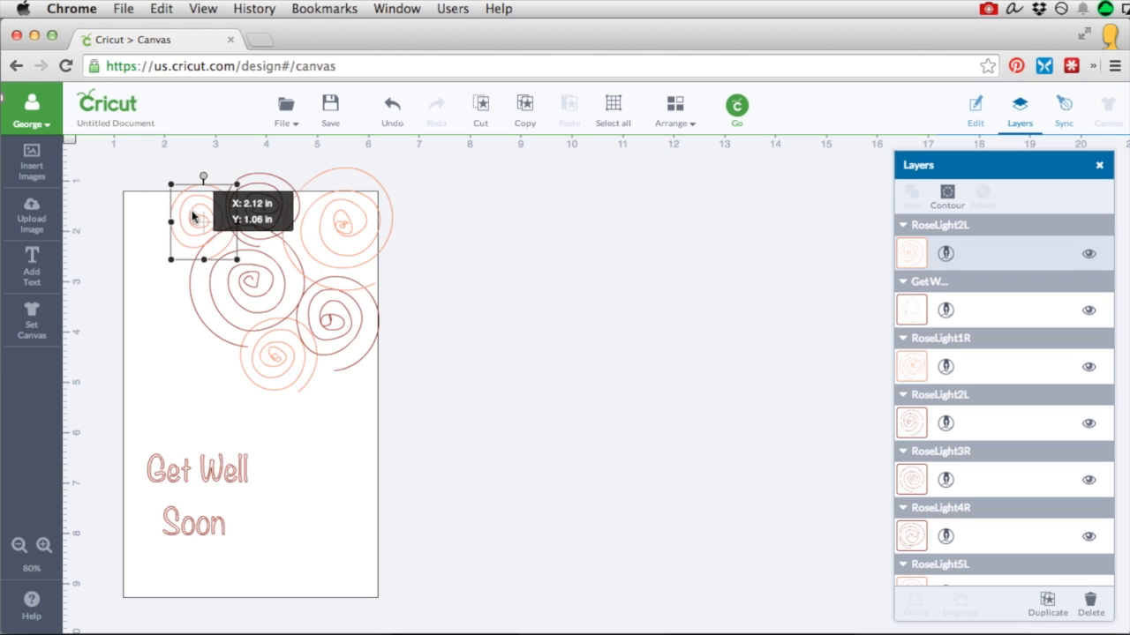
{"action": "left_click_drag", "start_coordinate": [204, 174], "coordinate": [251, 208]}
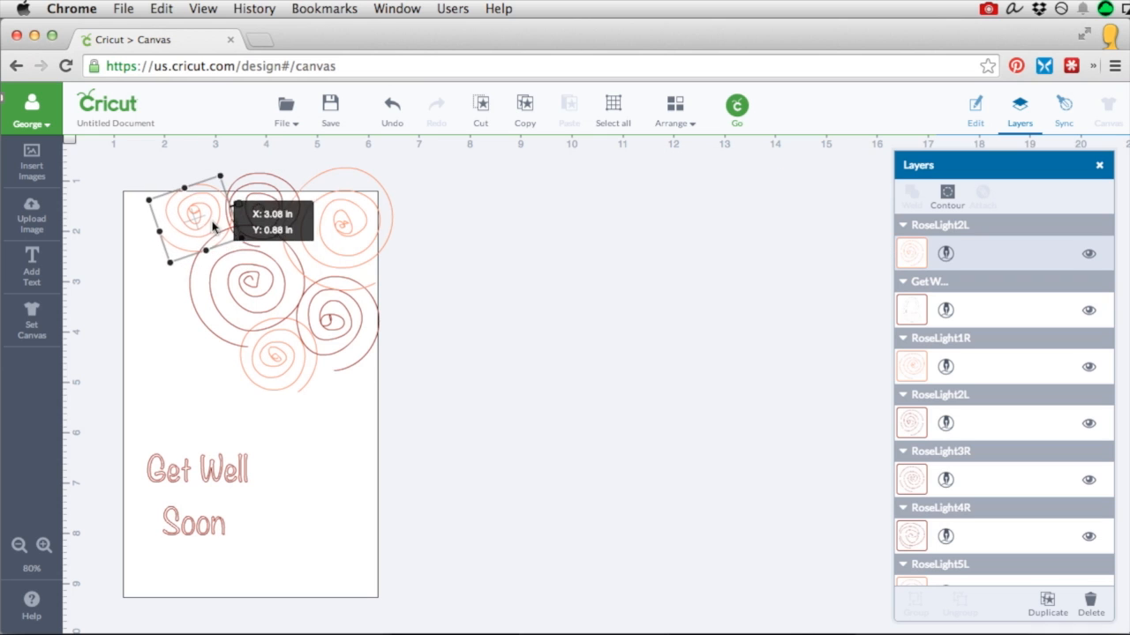
{"action": "left_click", "coordinate": [421, 472]}
Step: Duplicate the RoseLight4R rose in Pink Crystal, shrink it, and place it left of the large Wine rose
{"action": "left_click", "coordinate": [322, 318]}
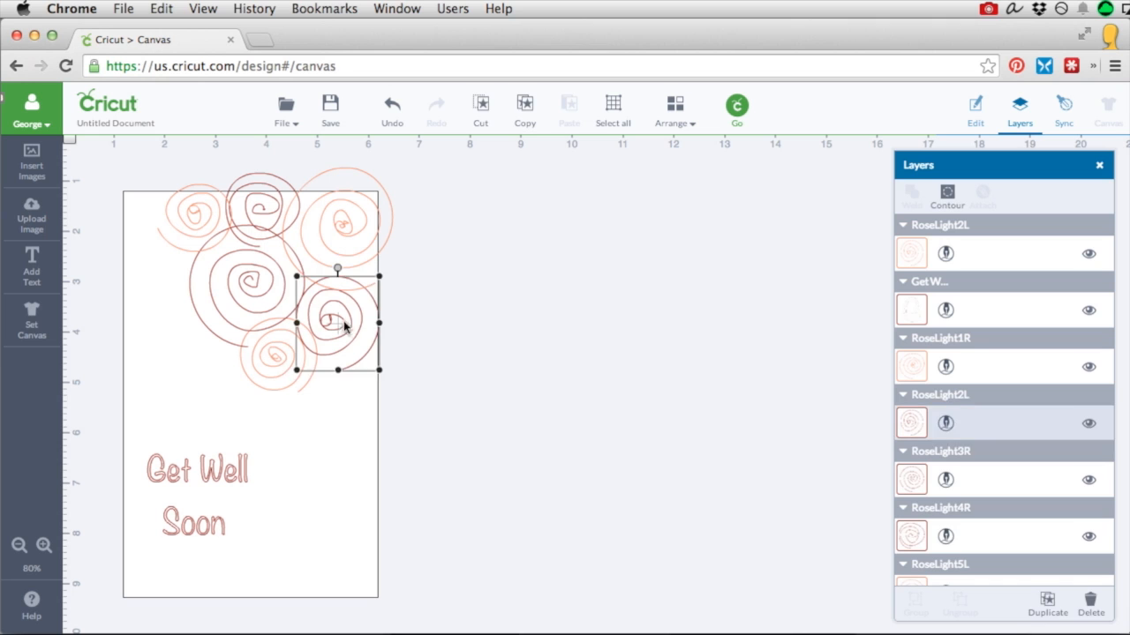
{"action": "left_click", "coordinate": [264, 228]}
{"action": "left_click", "coordinate": [1042, 606]}
{"action": "left_click", "coordinate": [945, 253]}
{"action": "left_click", "coordinate": [751, 419]}
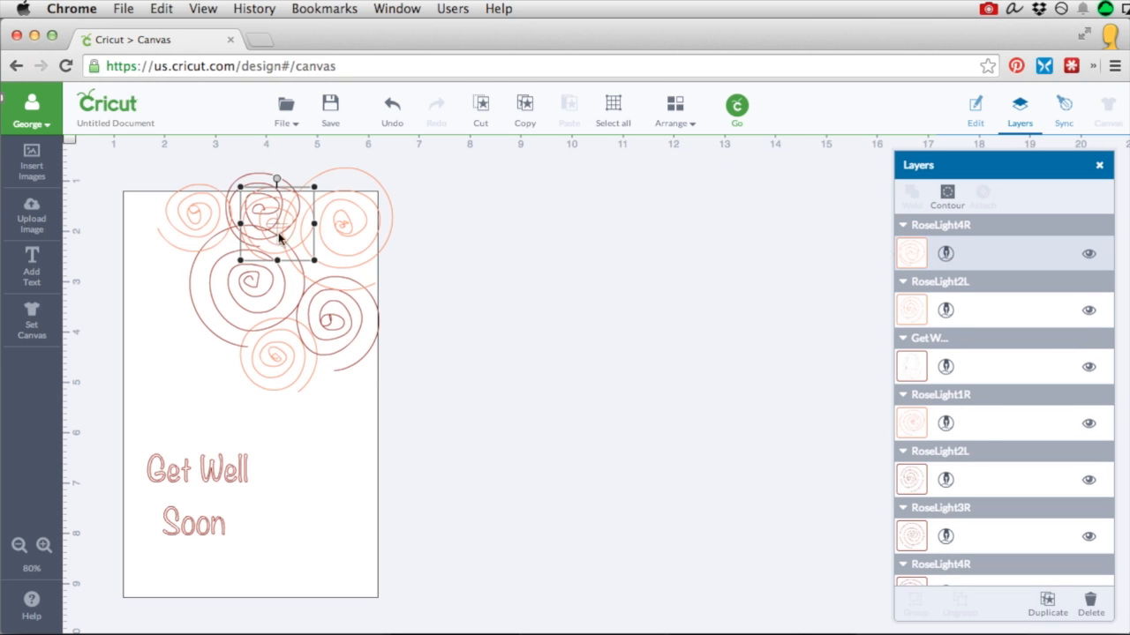
{"action": "left_click_drag", "start_coordinate": [280, 235], "coordinate": [216, 361]}
{"action": "left_click_drag", "start_coordinate": [251, 398], "coordinate": [167, 285]}
{"action": "left_click", "coordinate": [195, 423]}
{"action": "left_click", "coordinate": [235, 422]}
Step: Duplicate the RoseLight1R rose in Wine, shrink and rotate it, and place it at the lower left of the rose cluster
{"action": "left_click", "coordinate": [353, 244]}
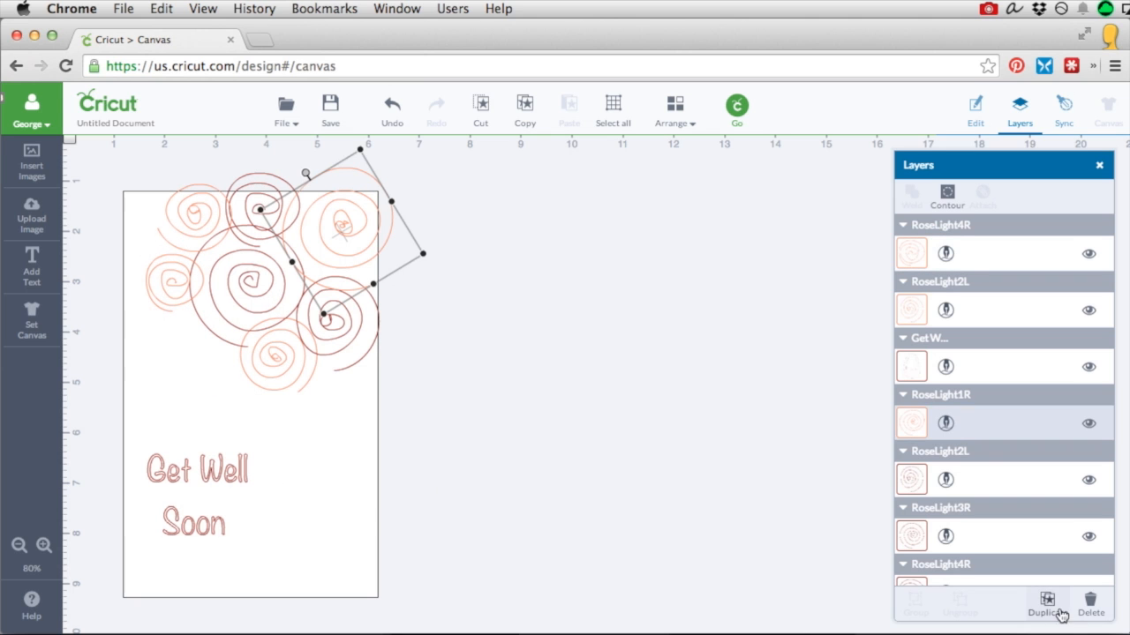
{"action": "left_click", "coordinate": [1047, 604]}
{"action": "left_click", "coordinate": [945, 254]}
{"action": "left_click", "coordinate": [737, 439]}
{"action": "left_click_drag", "start_coordinate": [371, 247], "coordinate": [205, 378]}
{"action": "left_click_drag", "start_coordinate": [177, 446], "coordinate": [181, 403]}
{"action": "left_click_drag", "start_coordinate": [196, 351], "coordinate": [225, 376]}
{"action": "left_click", "coordinate": [545, 438]}
Step: Try placing the small Pink Crystal copies of RoseLight4R and RoseLight2L at the lower right of the rose cluster
{"action": "left_click_drag", "start_coordinate": [176, 294], "coordinate": [331, 394]}
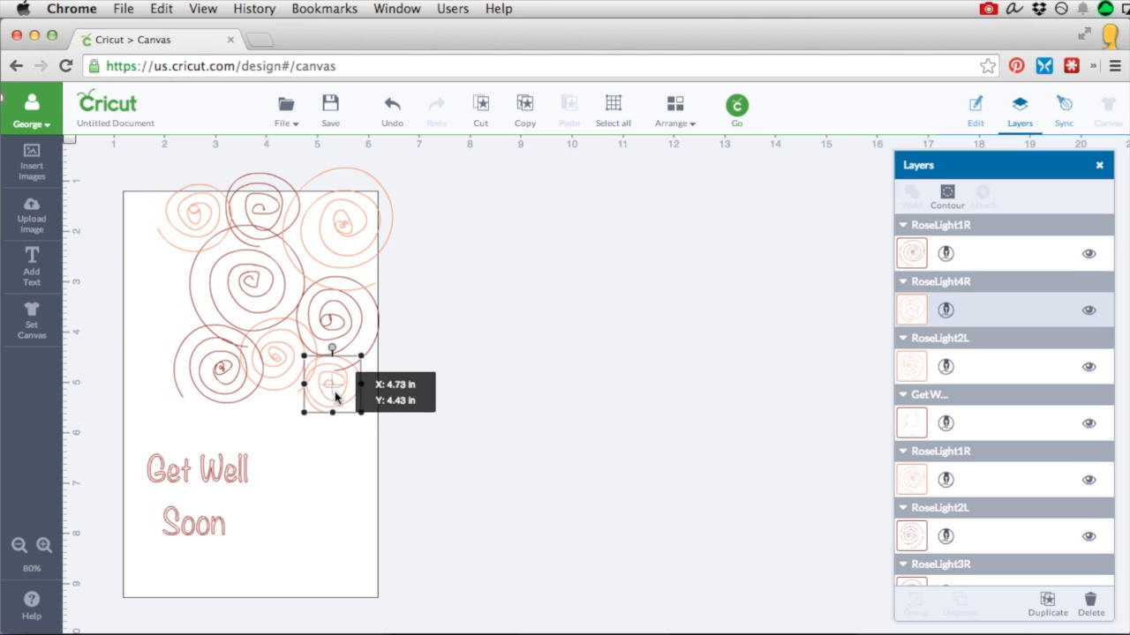
{"action": "left_click", "coordinate": [502, 457]}
{"action": "left_click_drag", "start_coordinate": [219, 253], "coordinate": [398, 462]}
{"action": "left_click_drag", "start_coordinate": [325, 388], "coordinate": [463, 464]}
{"action": "left_click_drag", "start_coordinate": [368, 427], "coordinate": [335, 386]}
{"action": "left_click_drag", "start_coordinate": [461, 469], "coordinate": [290, 426]}
{"action": "left_click", "coordinate": [460, 477]}
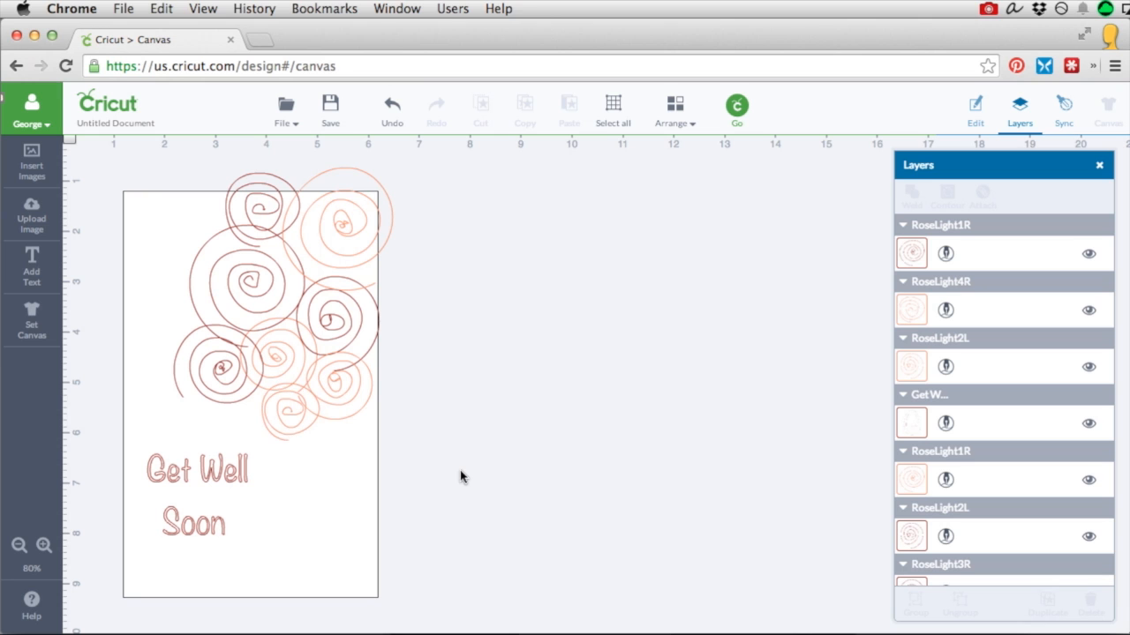
Step: Move the Pink Crystal RoseLight2L copy to the card's upper left and the RoseLight4R copy to the left of the large Wine rose
{"action": "left_click_drag", "start_coordinate": [353, 407], "coordinate": [202, 237]}
{"action": "left_click_drag", "start_coordinate": [299, 432], "coordinate": [190, 333]}
{"action": "left_click", "coordinate": [496, 454]}
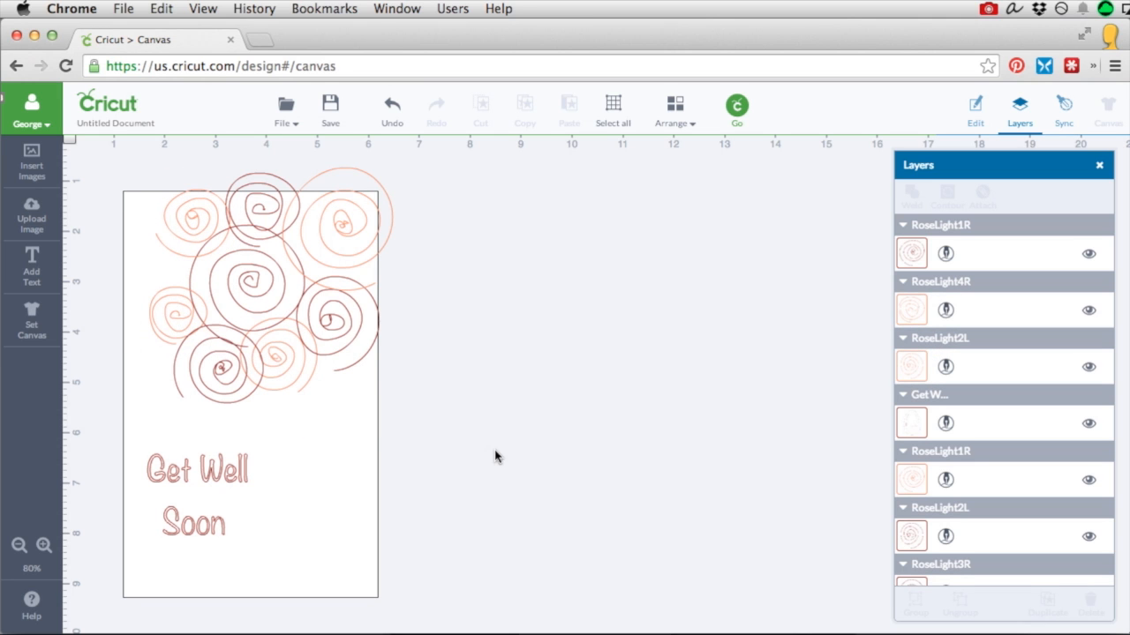
Step: Shift the roses other than the large upper right one slightly right, and nudge the Get Well Soon text down
{"action": "left_click_drag", "start_coordinate": [114, 164], "coordinate": [453, 389]}
{"action": "left_click_drag", "start_coordinate": [349, 343], "coordinate": [359, 343]}
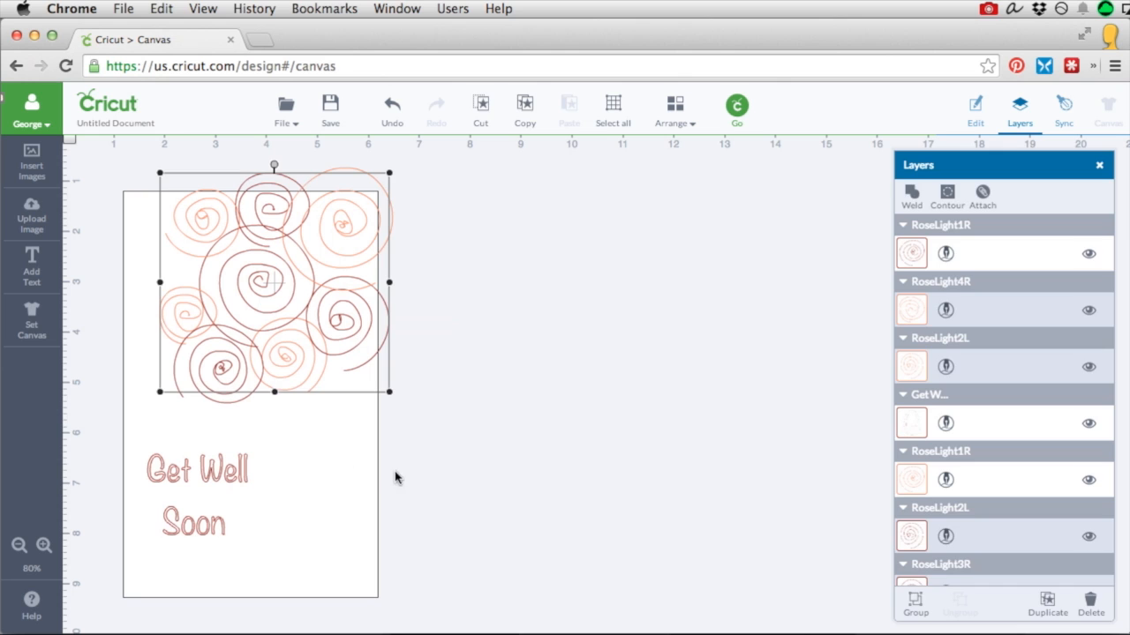
{"action": "left_click_drag", "start_coordinate": [222, 369], "coordinate": [230, 372]}
{"action": "left_click", "coordinate": [227, 488]}
{"action": "mouse_move", "coordinate": [226, 488]}
{"action": "left_mouse_down"}
{"action": "mouse_move", "coordinate": [323, 504]}
{"action": "mouse_move", "coordinate": [231, 487]}
{"action": "left_mouse_up"}
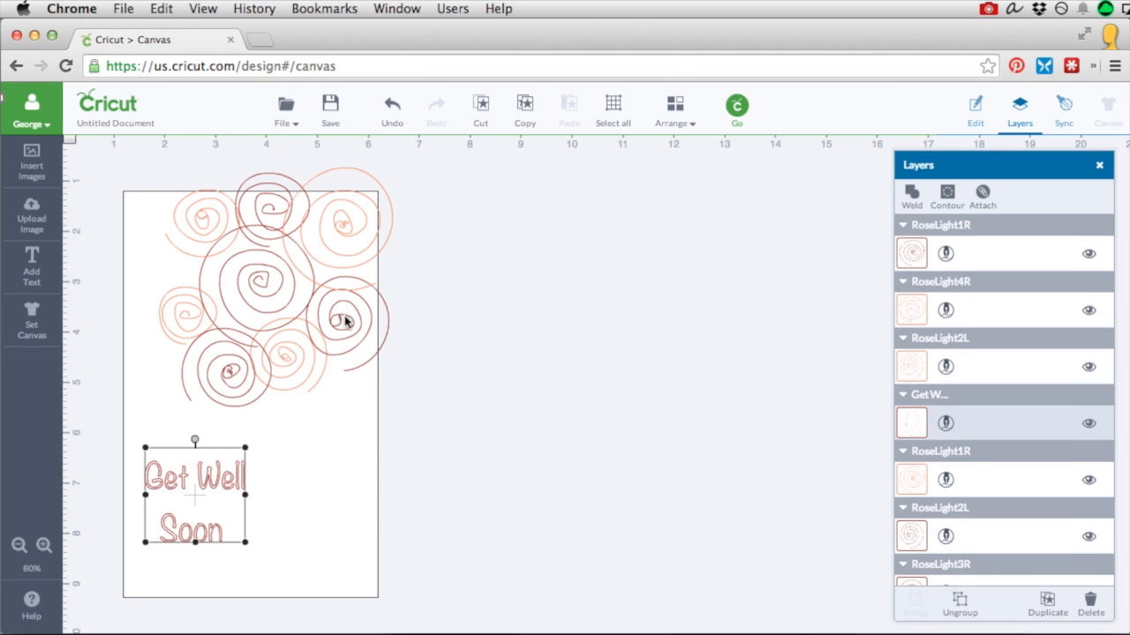
Step: Duplicate the large RoseLight3R rose in Pink Crystal, shrink it, and place it at the lower right of the cluster
{"action": "left_click", "coordinate": [269, 280]}
{"action": "left_click", "coordinate": [1047, 605]}
{"action": "left_click", "coordinate": [945, 253]}
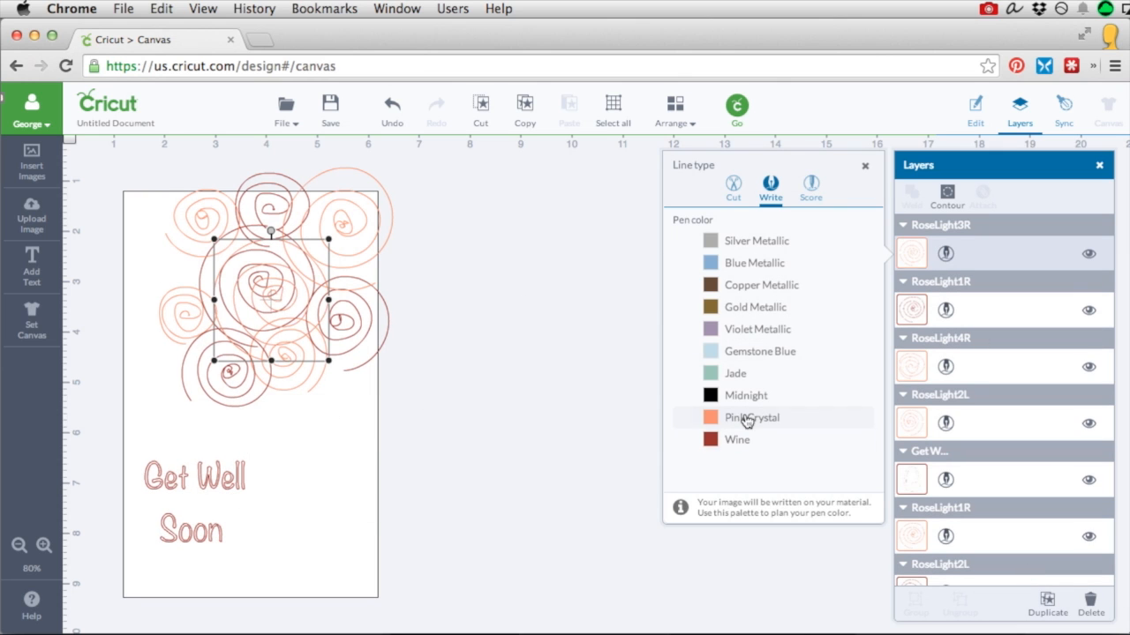
{"action": "left_click_drag", "start_coordinate": [329, 360], "coordinate": [345, 386]}
{"action": "left_click", "coordinate": [341, 276]}
Step: Duplicate the Wine RoseLight4R rose at the card's top edge, shrink and rotate the copy, and place it at the cluster's bottom
{"action": "left_click", "coordinate": [275, 211]}
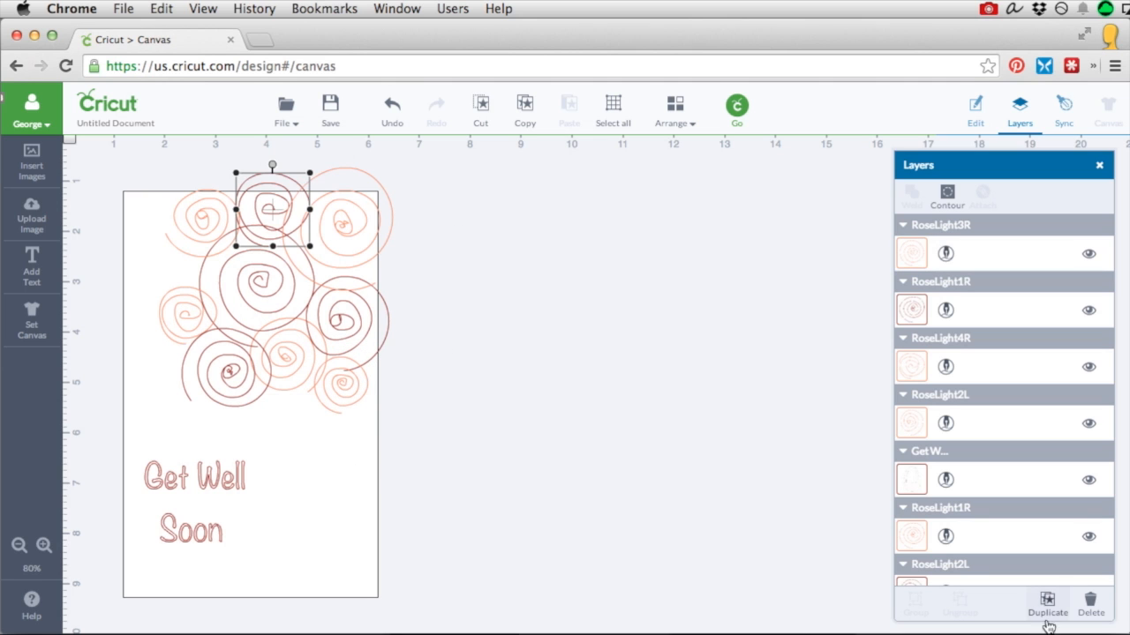
{"action": "left_click", "coordinate": [1045, 620]}
{"action": "left_click_drag", "start_coordinate": [308, 240], "coordinate": [299, 415]}
{"action": "left_click_drag", "start_coordinate": [290, 369], "coordinate": [343, 449]}
{"action": "left_click_drag", "start_coordinate": [298, 470], "coordinate": [298, 447]}
{"action": "key", "text": "super+z"}
{"action": "left_click", "coordinate": [304, 448]}
{"action": "left_click_drag", "start_coordinate": [305, 422], "coordinate": [316, 420]}
{"action": "left_click", "coordinate": [507, 444]}
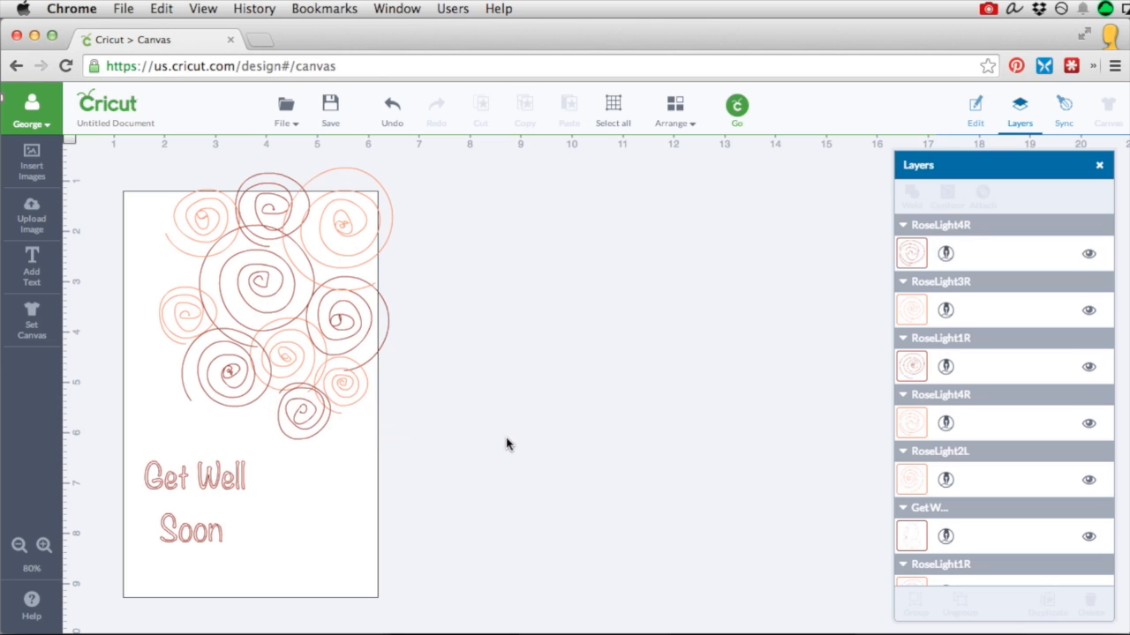
Step: Rotate the Get Well Soon text slightly counter-clockwise and shift it right beneath the roses
{"action": "left_click", "coordinate": [189, 476]}
{"action": "left_click_drag", "start_coordinate": [194, 439], "coordinate": [184, 436]}
{"action": "left_click_drag", "start_coordinate": [221, 489], "coordinate": [235, 485]}
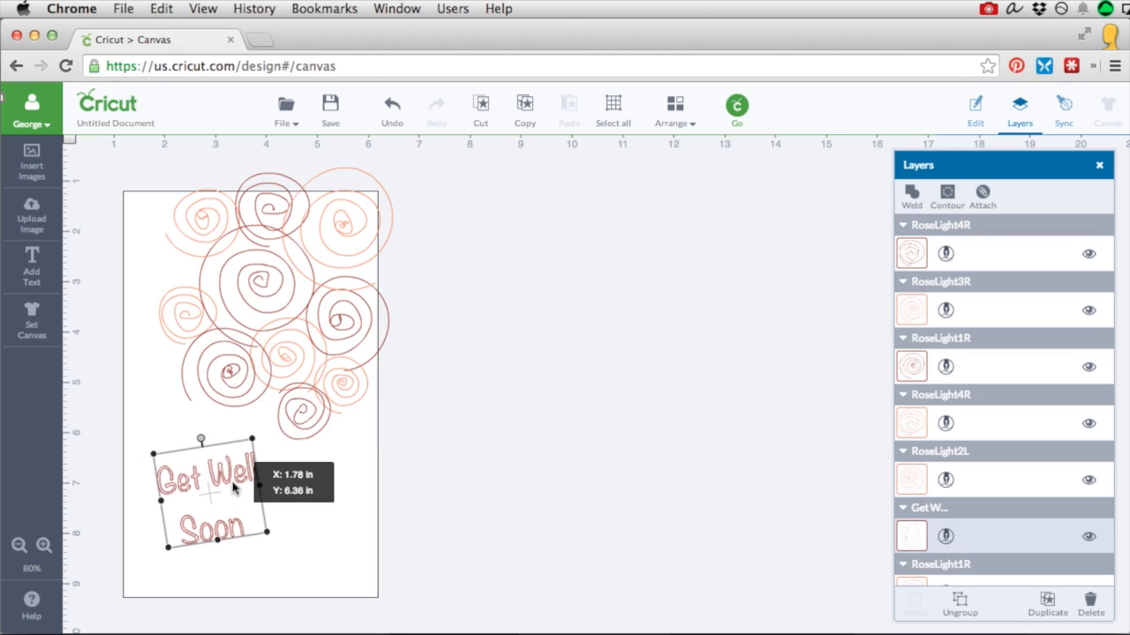
{"action": "left_click", "coordinate": [519, 517]}
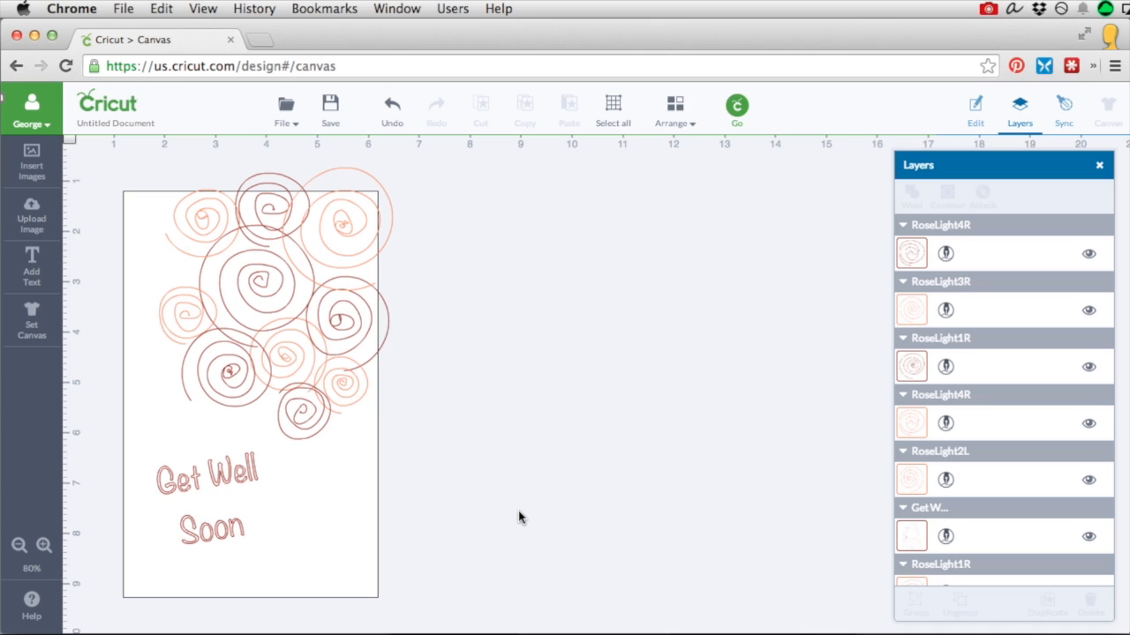
Step: Duplicate the Wine RoseLight2L rose in Pink Crystal, enlarge it, and place it rotated over the card's upper left corner
{"action": "left_click", "coordinate": [318, 344]}
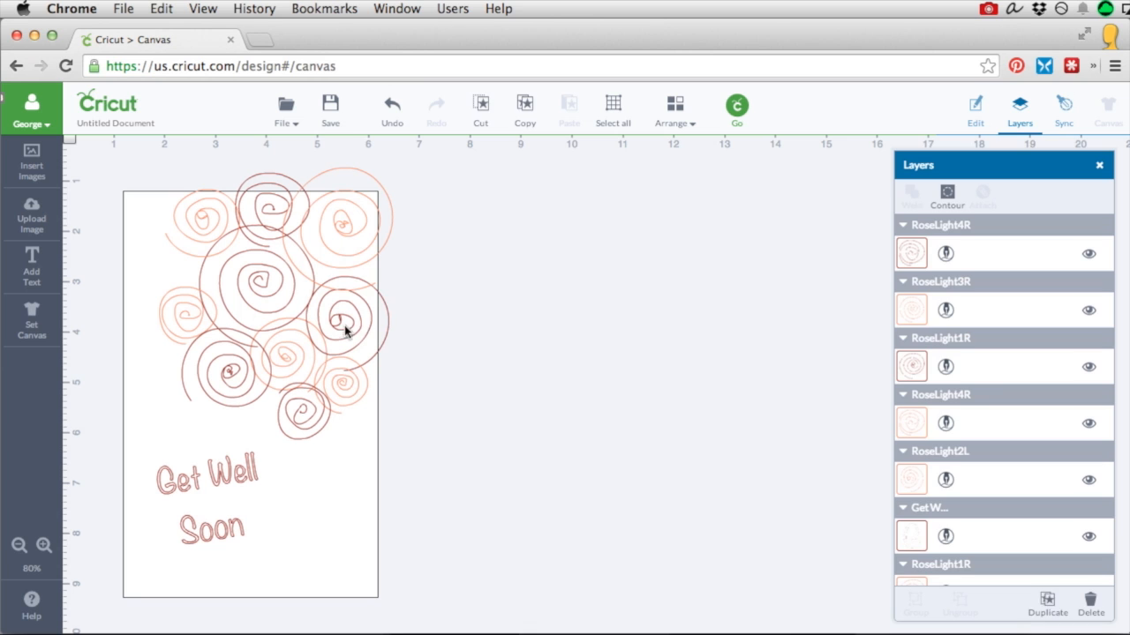
{"action": "left_click", "coordinate": [1046, 603]}
{"action": "left_click", "coordinate": [945, 254]}
{"action": "left_click", "coordinate": [742, 417]}
{"action": "left_click_drag", "start_coordinate": [418, 398], "coordinate": [477, 467]}
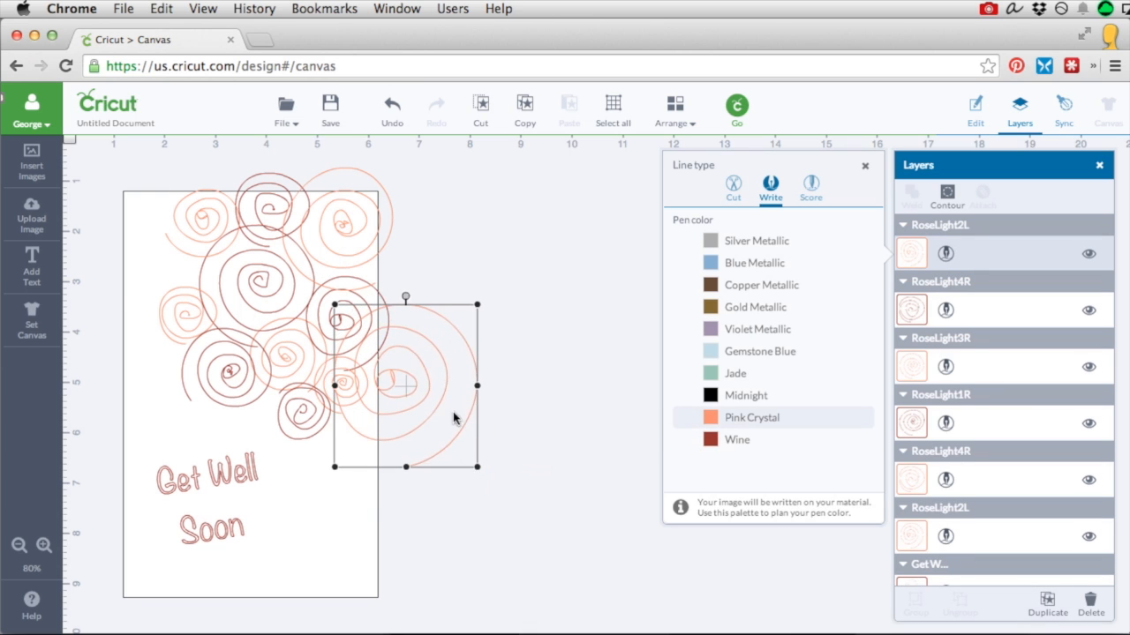
{"action": "left_click_drag", "start_coordinate": [453, 416], "coordinate": [189, 288]}
{"action": "left_click_drag", "start_coordinate": [217, 343], "coordinate": [202, 341]}
{"action": "left_click_drag", "start_coordinate": [145, 174], "coordinate": [188, 192]}
{"action": "left_click", "coordinate": [543, 411]}
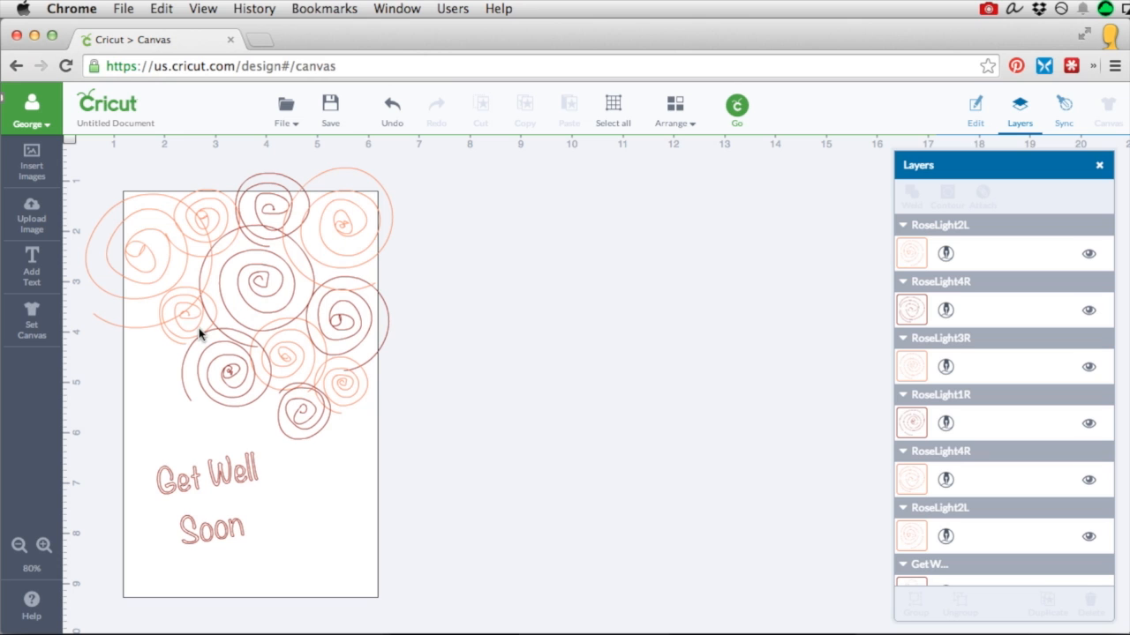
Step: Duplicate the RoseLight5L rose in Wine and place it over the card's left edge, rotated slightly clockwise
{"action": "left_click", "coordinate": [264, 215]}
{"action": "left_click", "coordinate": [293, 354]}
{"action": "left_click", "coordinate": [1046, 604]}
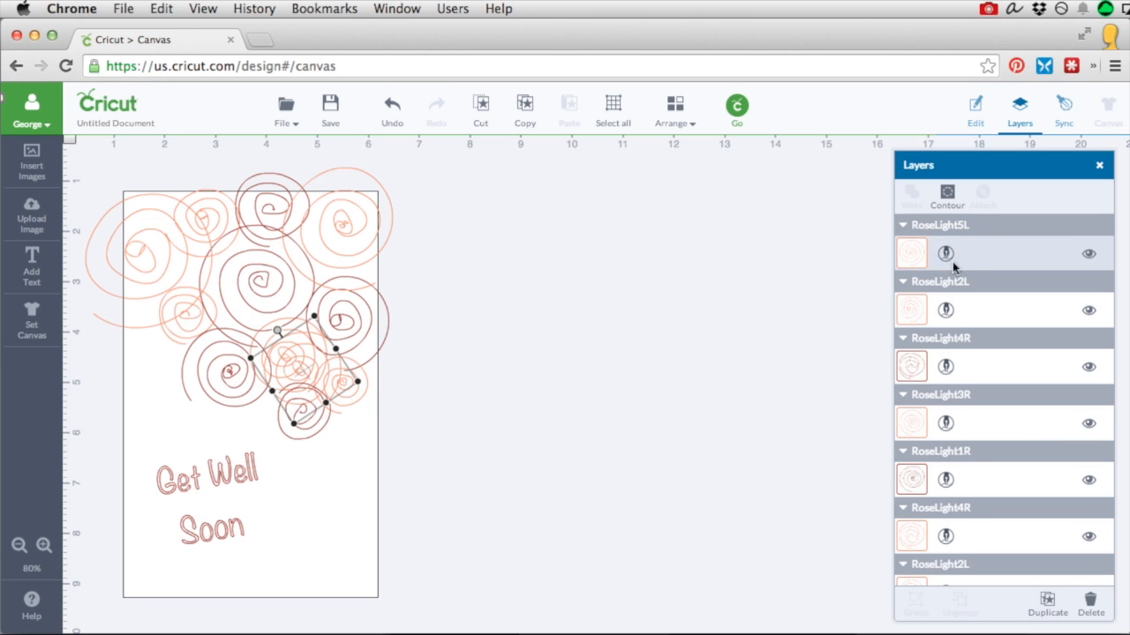
{"action": "left_click", "coordinate": [946, 256]}
{"action": "left_click", "coordinate": [706, 433]}
{"action": "left_click_drag", "start_coordinate": [300, 371], "coordinate": [152, 363]}
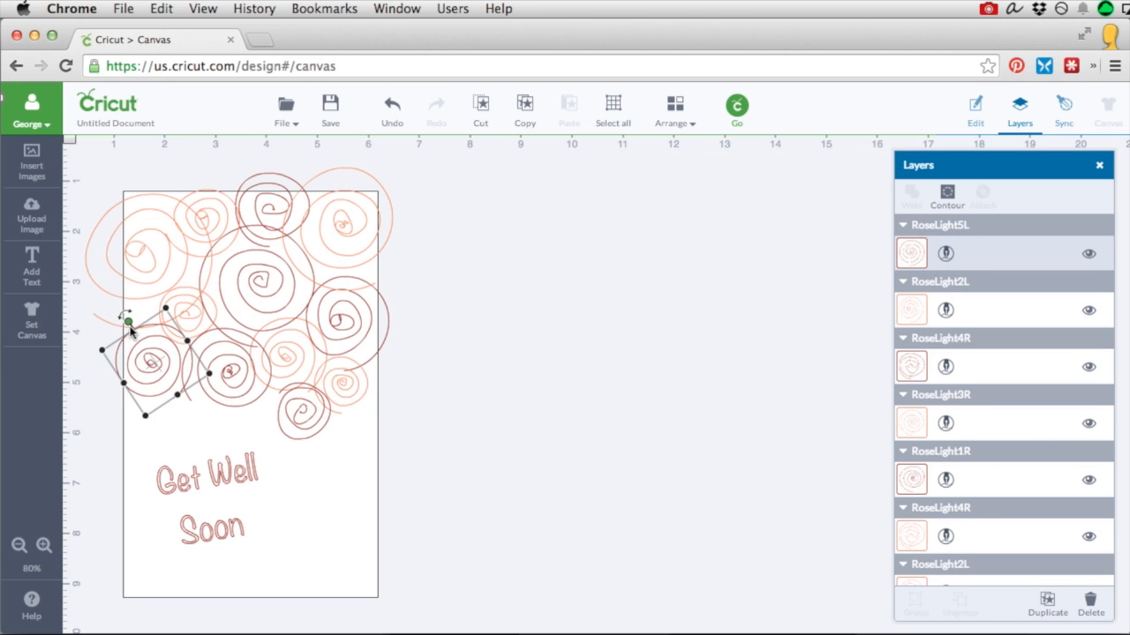
{"action": "left_click_drag", "start_coordinate": [129, 325], "coordinate": [145, 314]}
{"action": "left_click", "coordinate": [485, 407]}
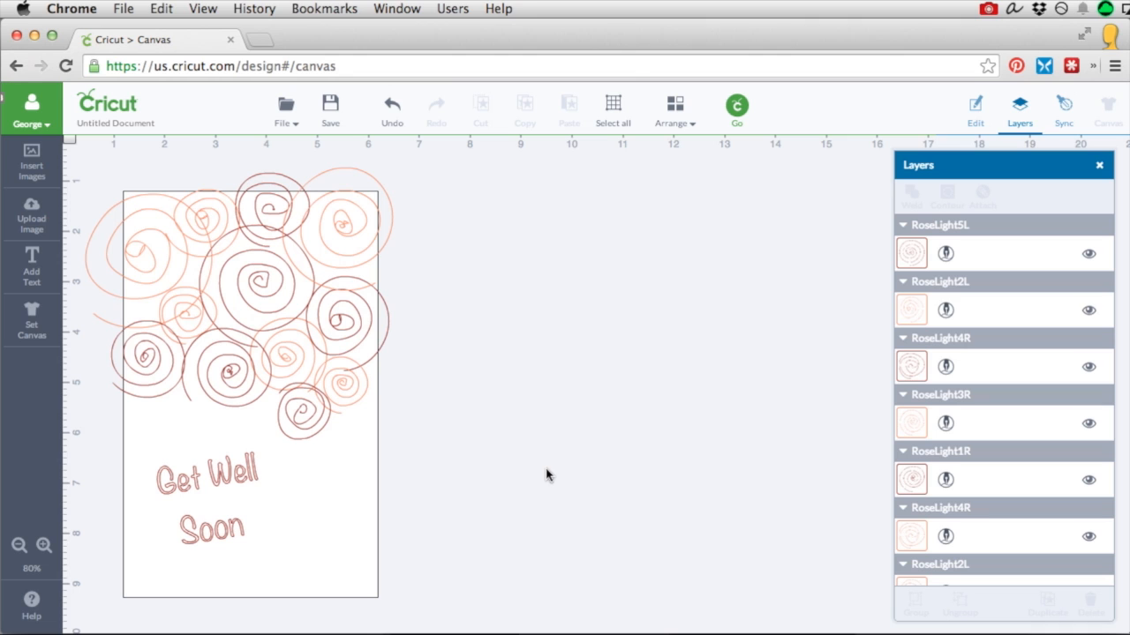
Step: Nudge the large Pink Crystal rose at the card's upper left slightly inward, and attach all the roses and text to the card
{"action": "left_click_drag", "start_coordinate": [147, 260], "coordinate": [152, 266]}
{"action": "left_click", "coordinate": [582, 258]}
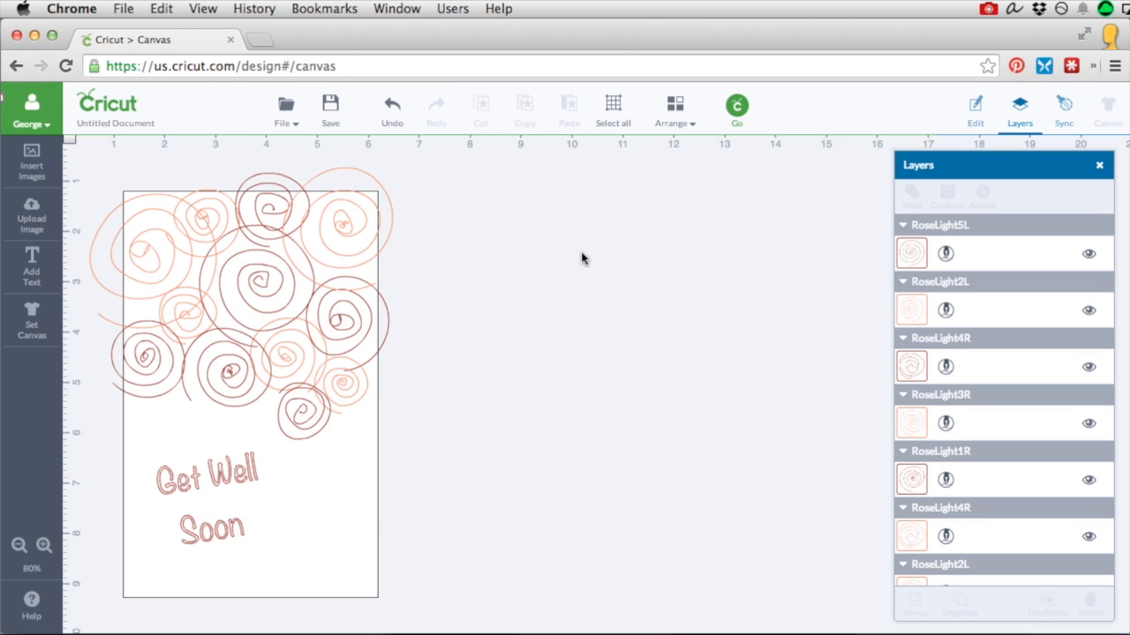
{"action": "left_click", "coordinate": [221, 491]}
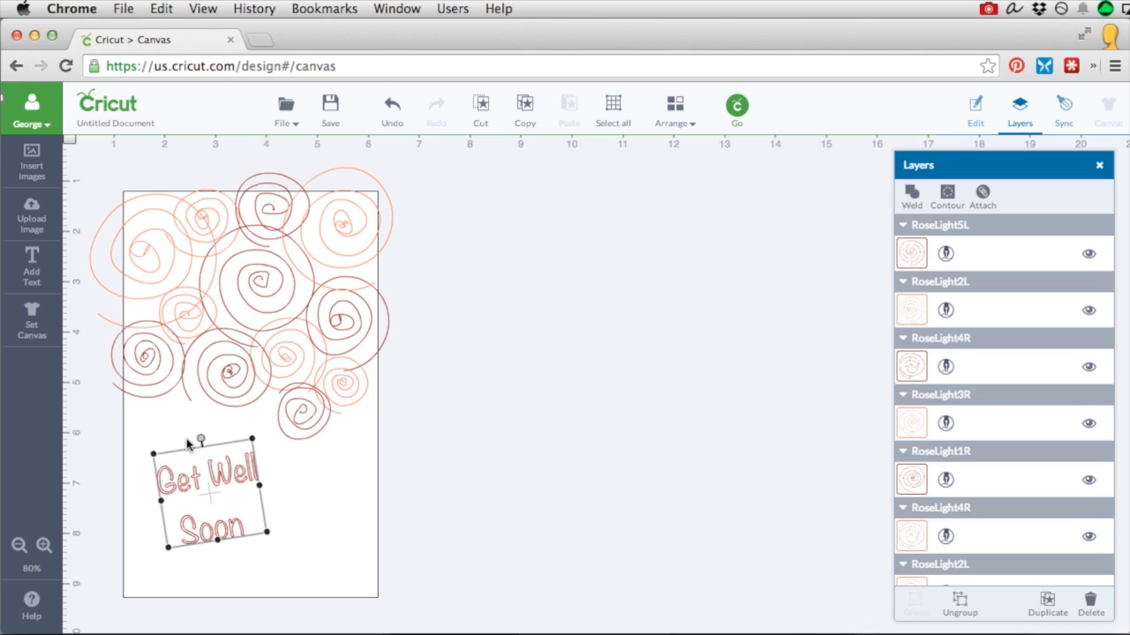
{"action": "left_click", "coordinate": [507, 531]}
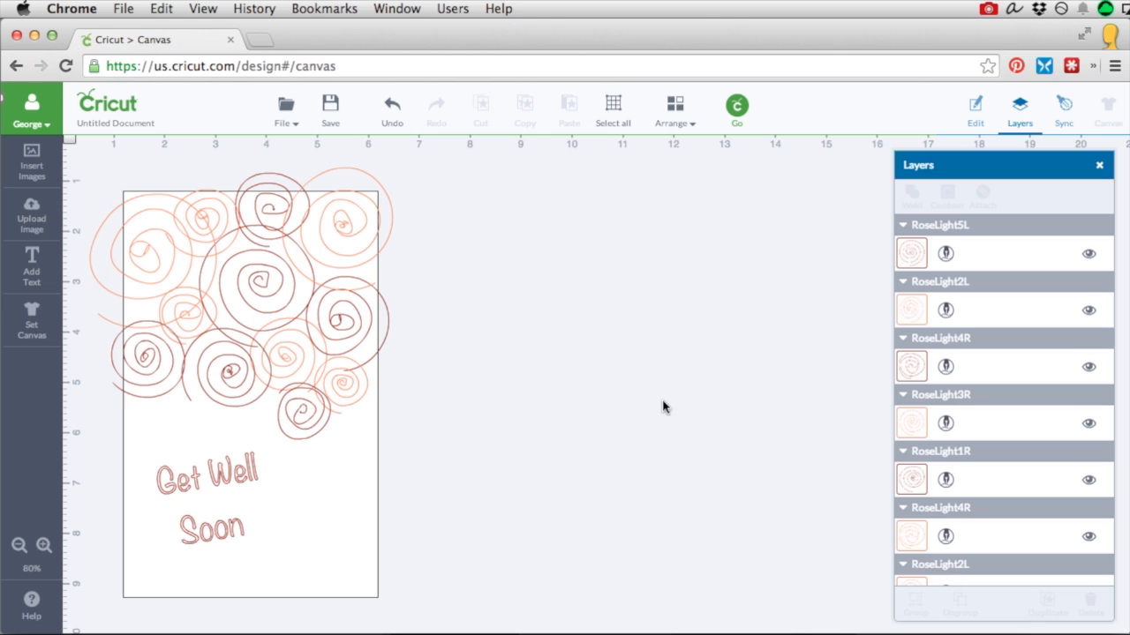
{"action": "left_click", "coordinate": [609, 117]}
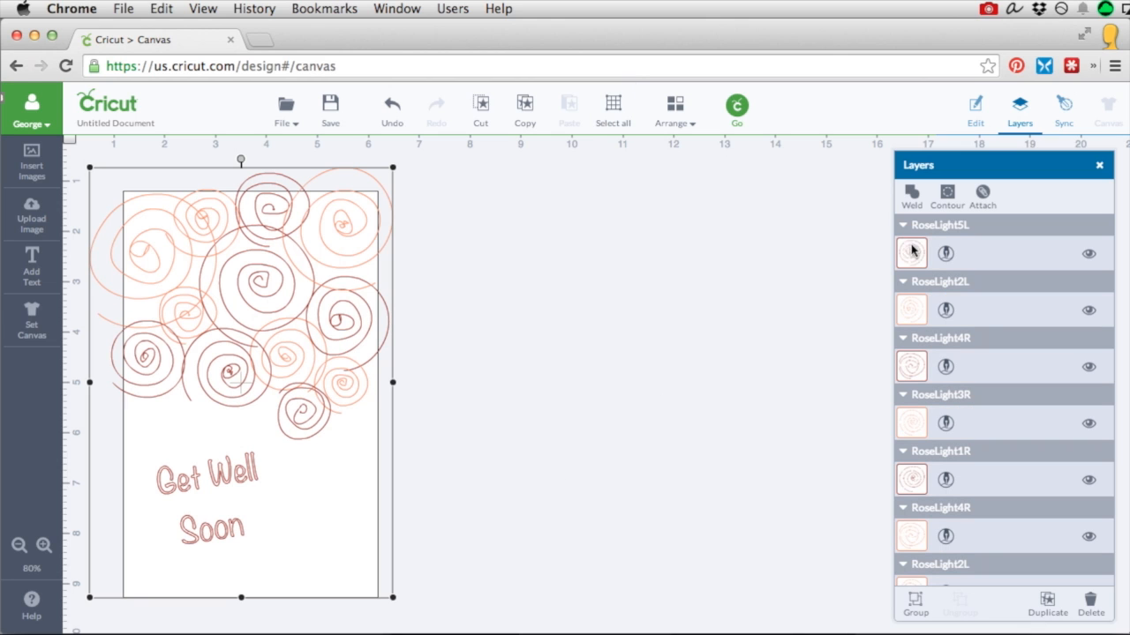
{"action": "left_click", "coordinate": [982, 194]}
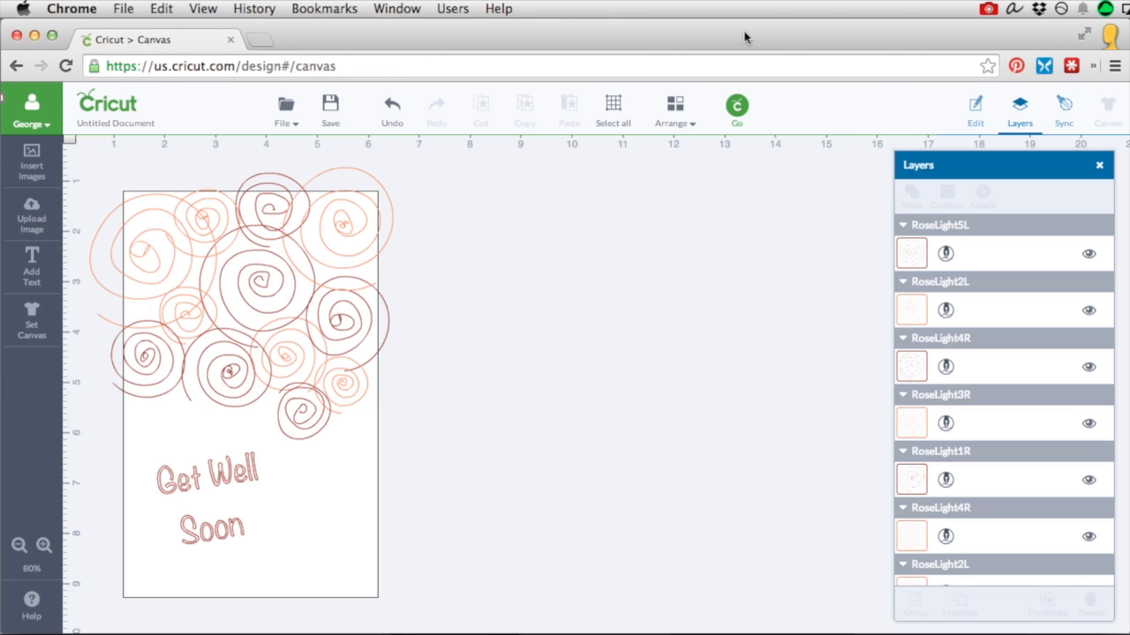
Step: Send the single 12"x12" mat with the card to the Bluetooth Explore machine and finish the job
{"action": "left_click", "coordinate": [737, 107]}
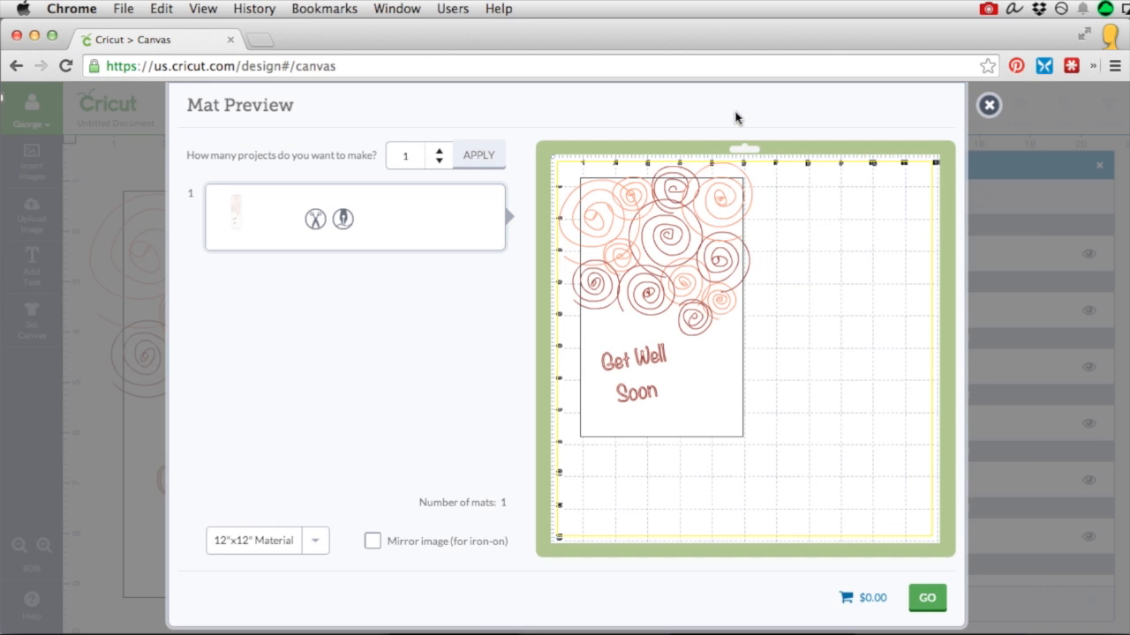
{"action": "left_click", "coordinate": [926, 598]}
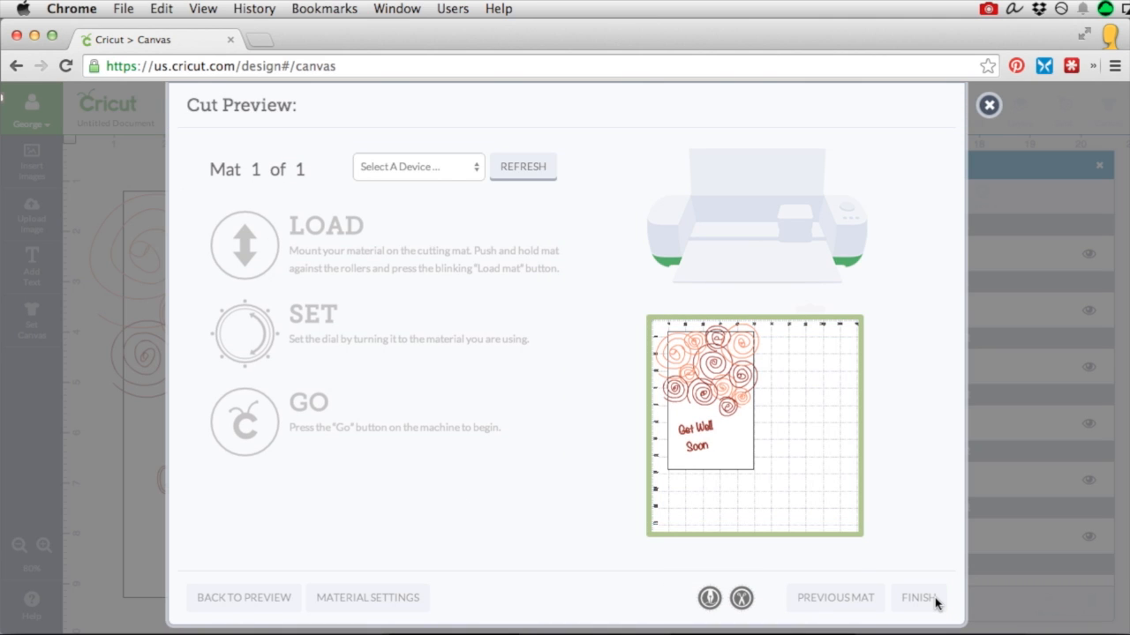
{"action": "left_click", "coordinate": [479, 168]}
{"action": "left_click", "coordinate": [465, 181]}
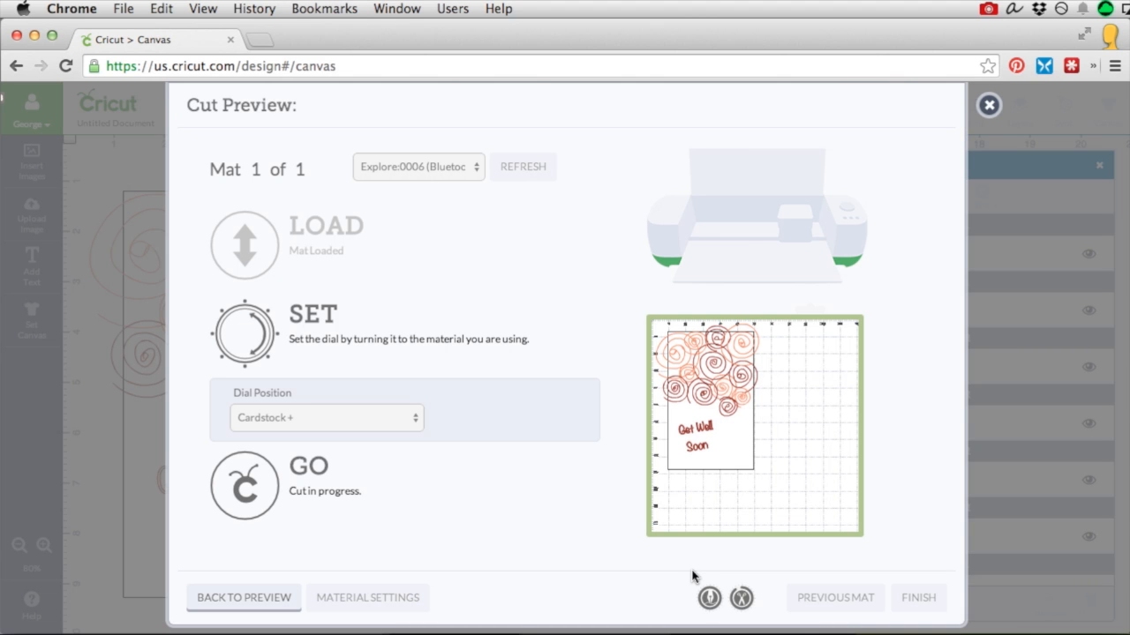
{"action": "left_click", "coordinate": [921, 599]}
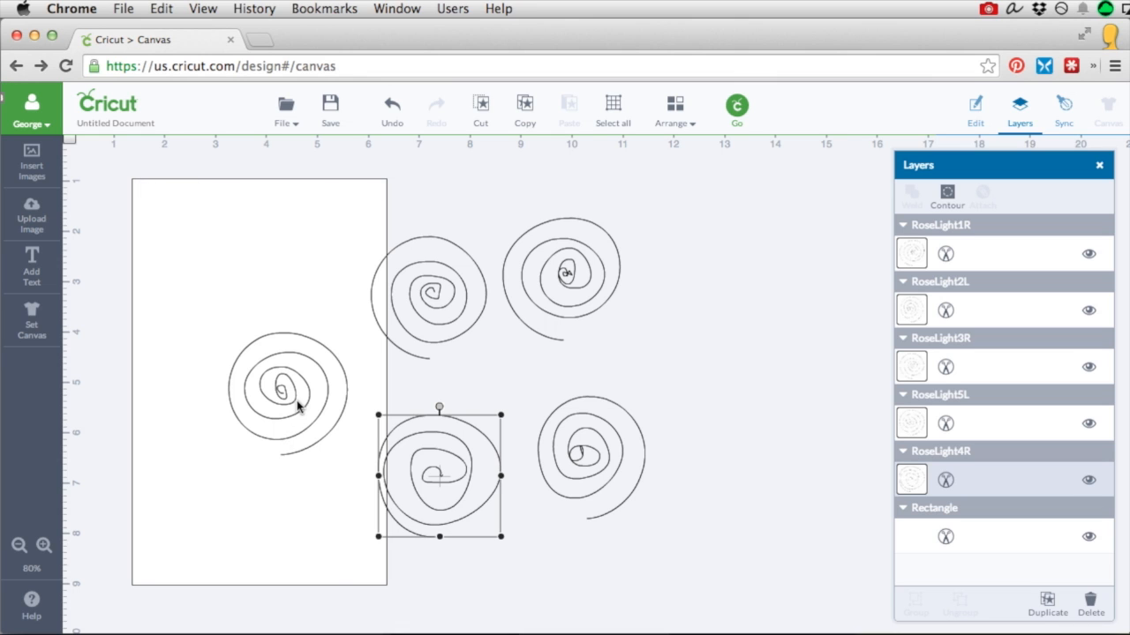
Step: Place the RoseLight5L spiral in the upper middle of the blank card and set it to Write with the Wine pen
{"action": "left_click_drag", "start_coordinate": [298, 405], "coordinate": [212, 297]}
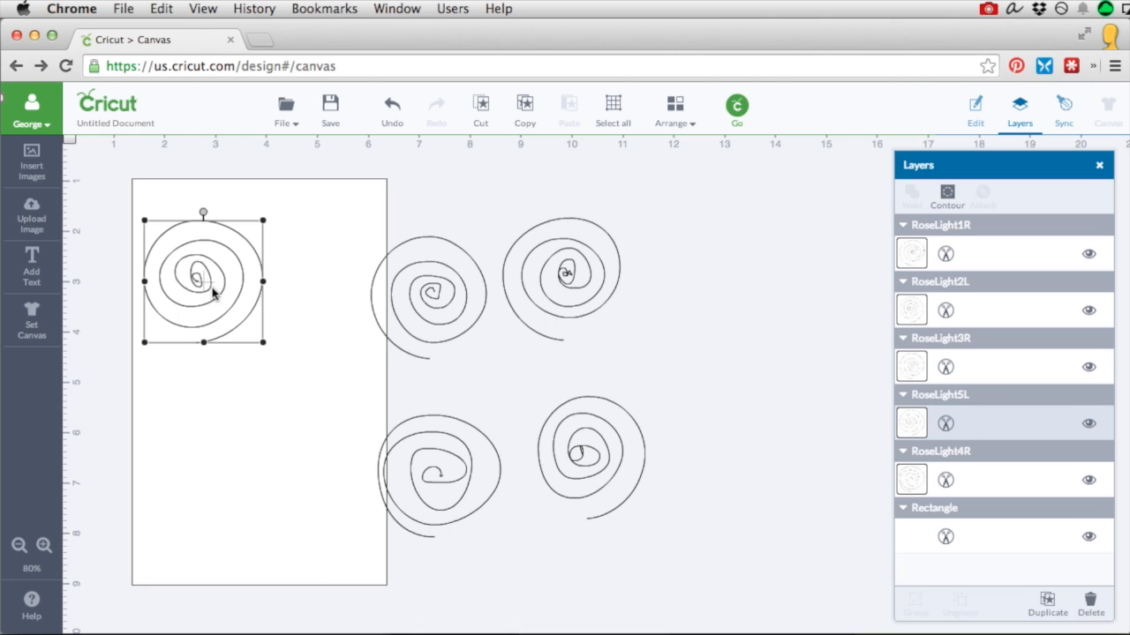
{"action": "left_click", "coordinate": [945, 422]}
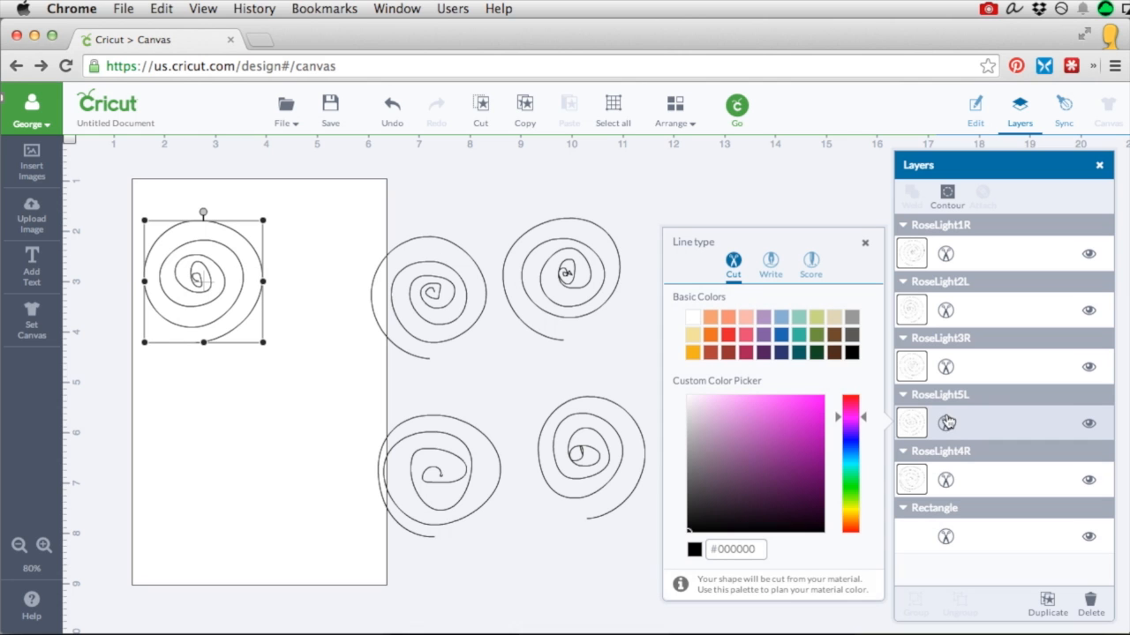
{"action": "left_click", "coordinate": [769, 265]}
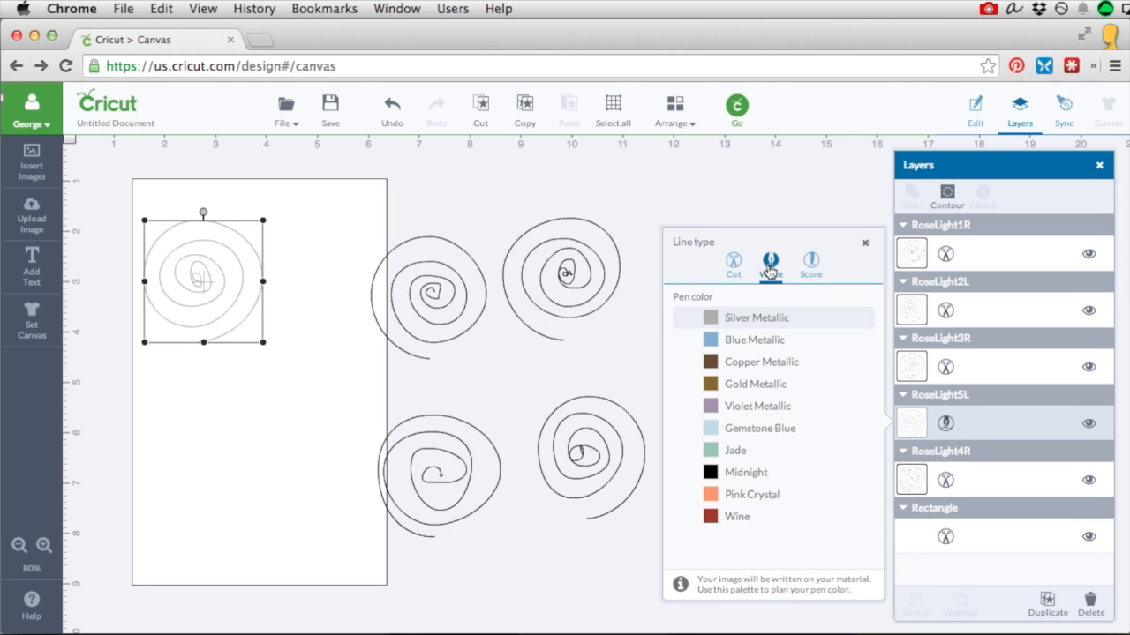
{"action": "left_click", "coordinate": [729, 522]}
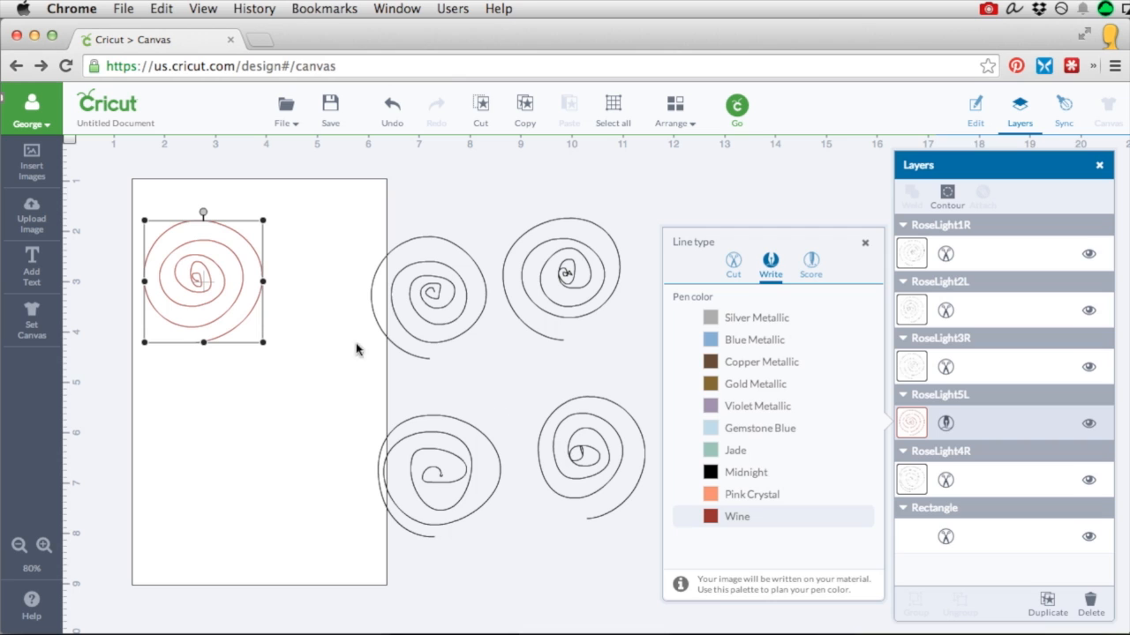
{"action": "left_click", "coordinate": [300, 316]}
{"action": "left_click_drag", "start_coordinate": [208, 283], "coordinate": [262, 320]}
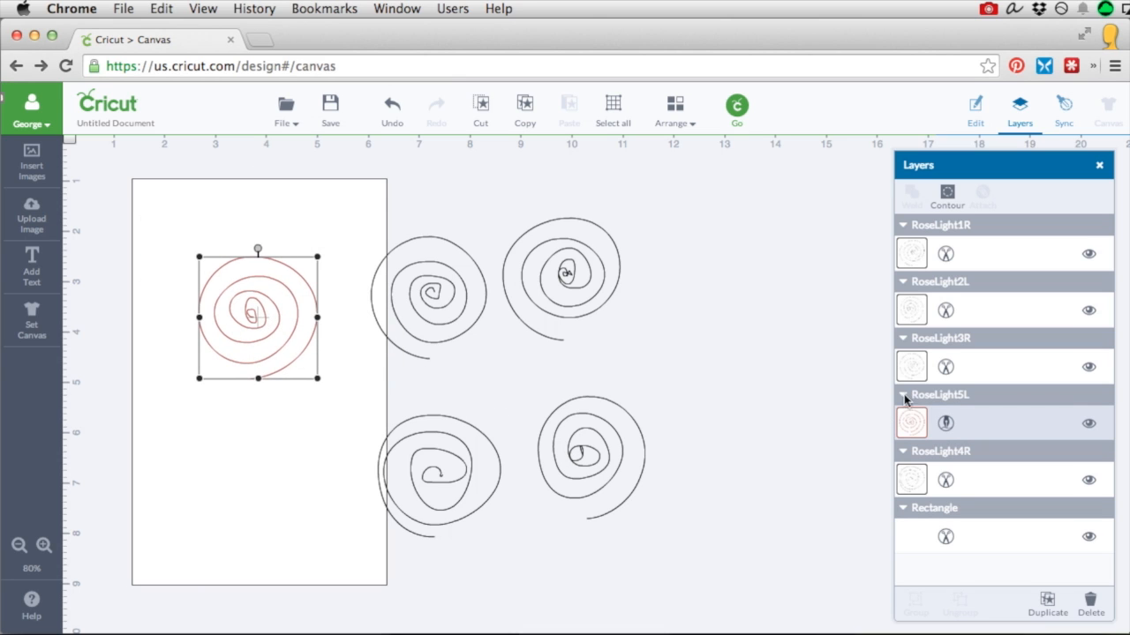
Step: Duplicate the Wine RoseLight5L rose, lay the copy almost exactly over the original, and set it to Pink Crystal
{"action": "left_click", "coordinate": [1045, 605]}
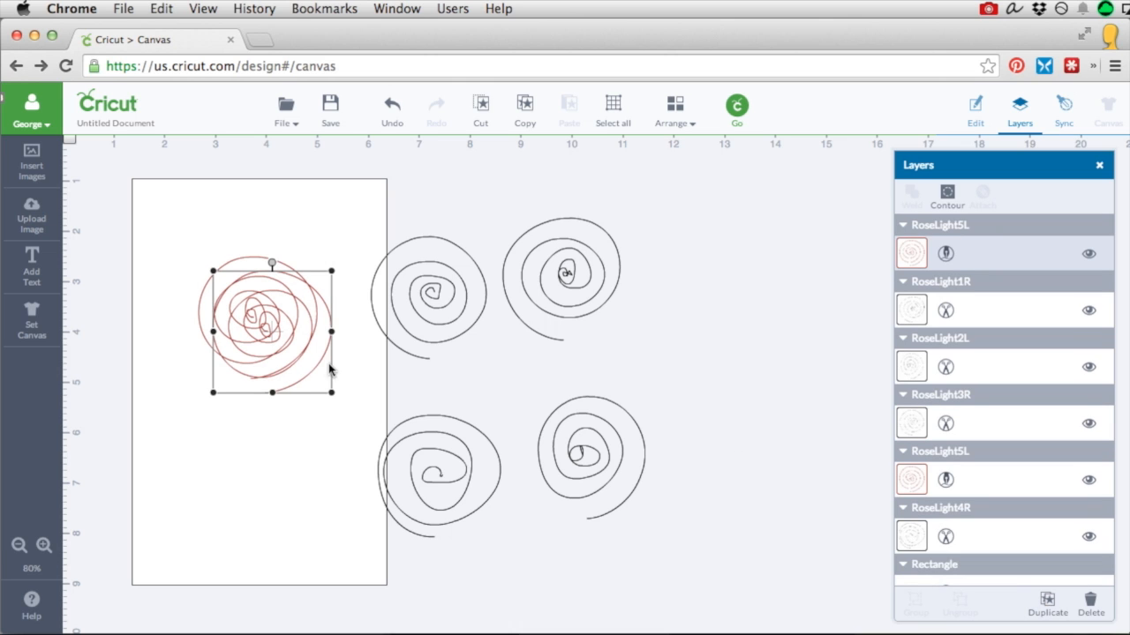
{"action": "left_click_drag", "start_coordinate": [320, 358], "coordinate": [302, 351]}
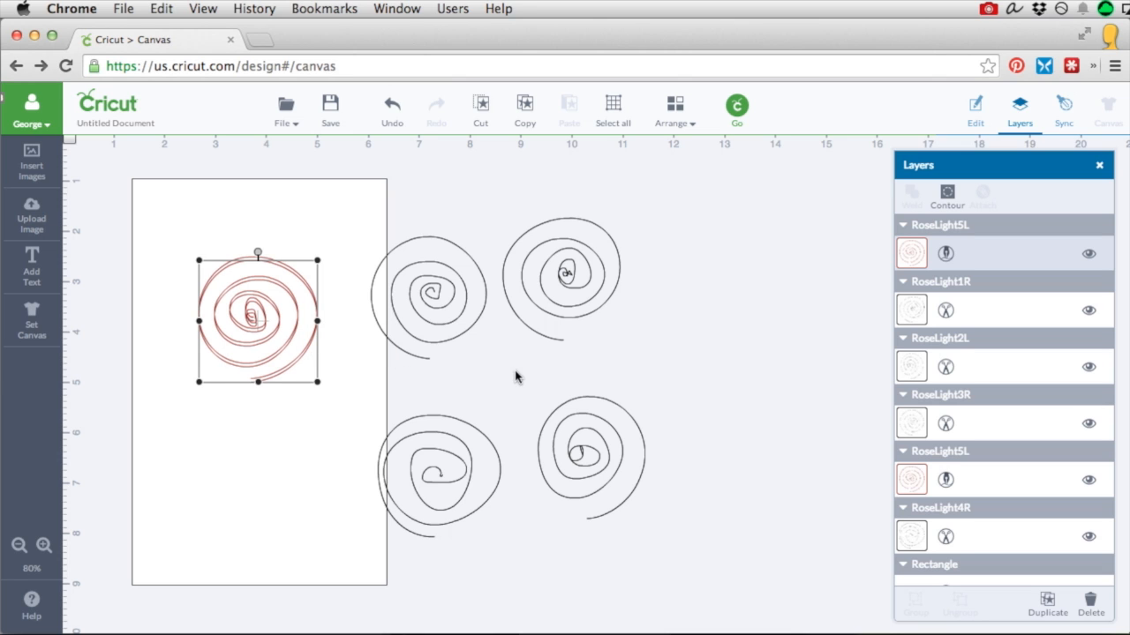
{"action": "left_click", "coordinate": [946, 255]}
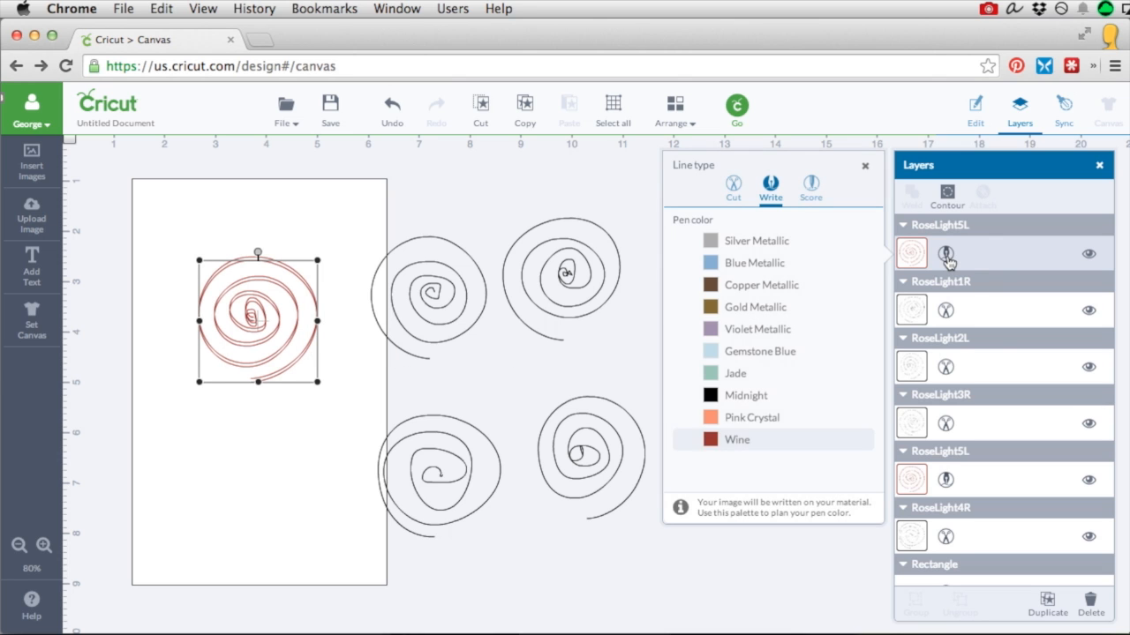
{"action": "left_click", "coordinate": [739, 421]}
{"action": "left_click", "coordinate": [625, 388]}
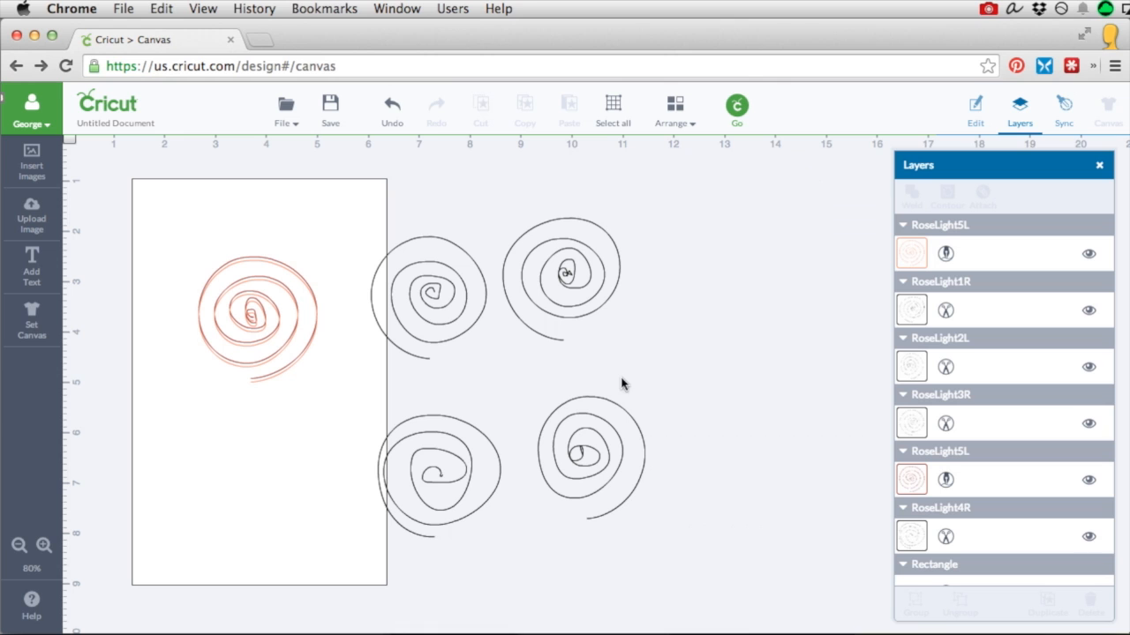
Step: Move RoseLight3R over the card's upper left corner, rotate it about 30° clockwise, and set it to Write in Wine
{"action": "left_click_drag", "start_coordinate": [438, 302], "coordinate": [180, 244]}
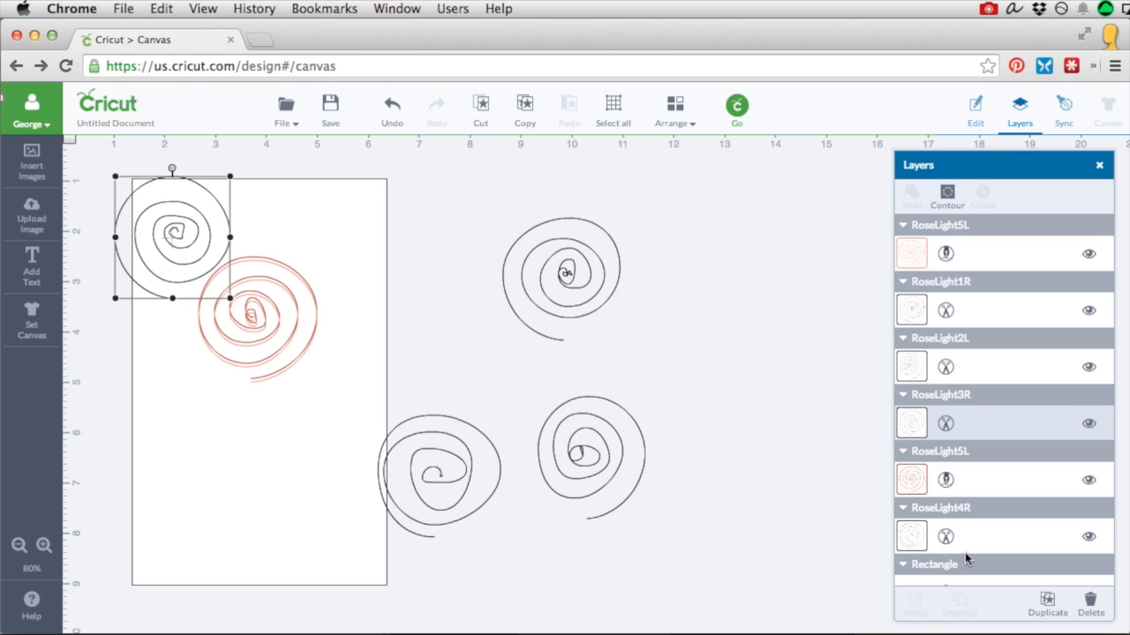
{"action": "left_click", "coordinate": [175, 163]}
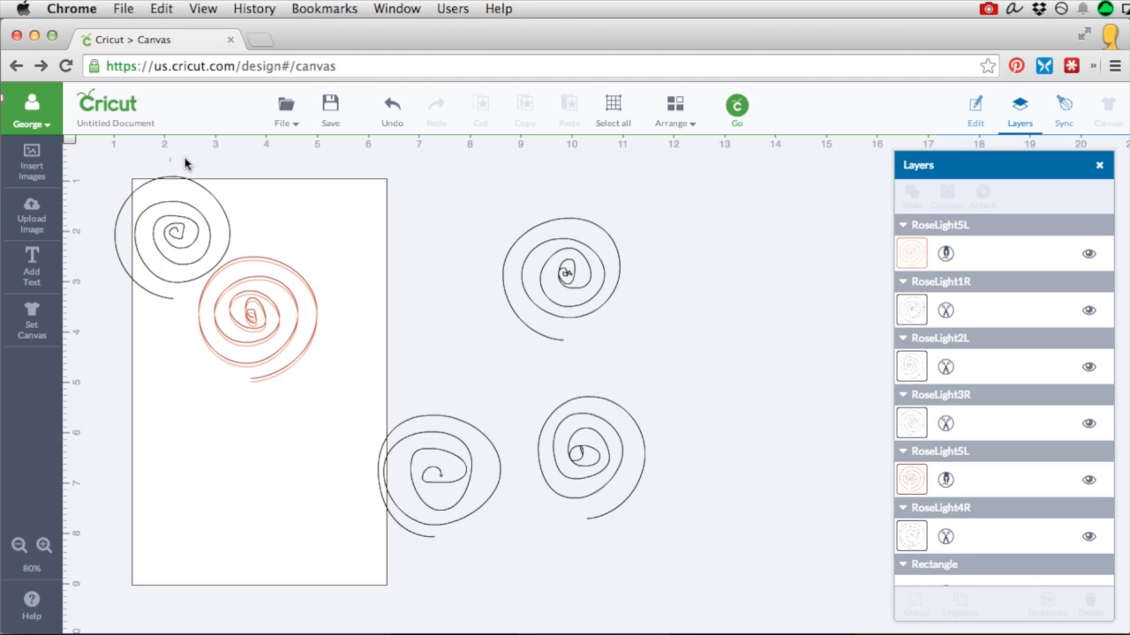
{"action": "left_click", "coordinate": [173, 178]}
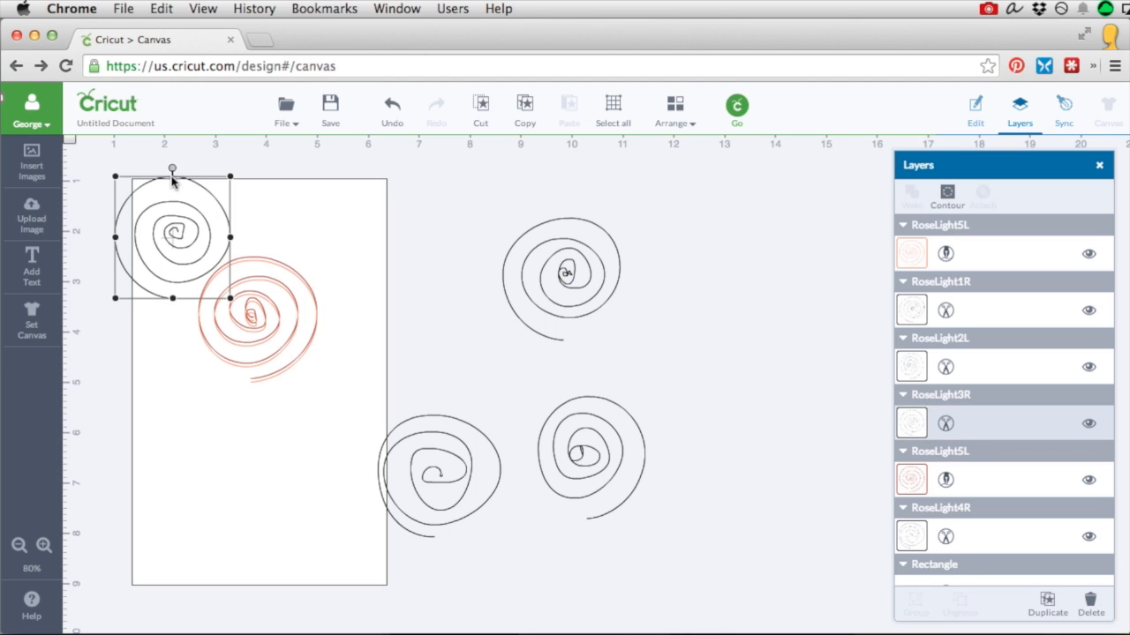
{"action": "left_click_drag", "start_coordinate": [173, 173], "coordinate": [210, 177]}
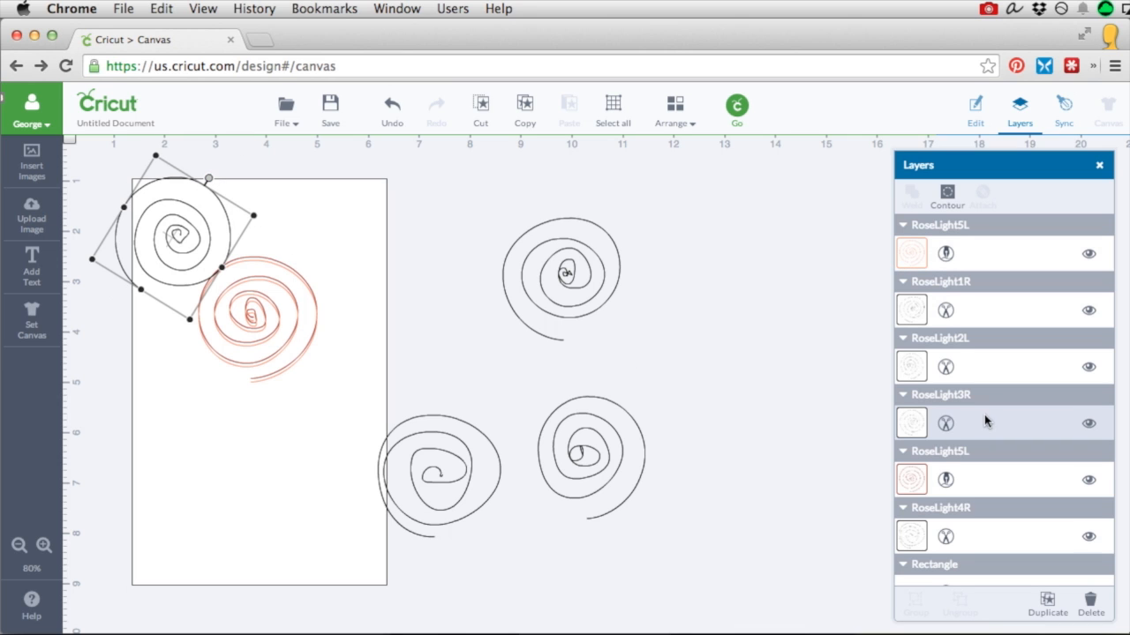
{"action": "left_click", "coordinate": [946, 424]}
{"action": "left_click", "coordinate": [770, 260]}
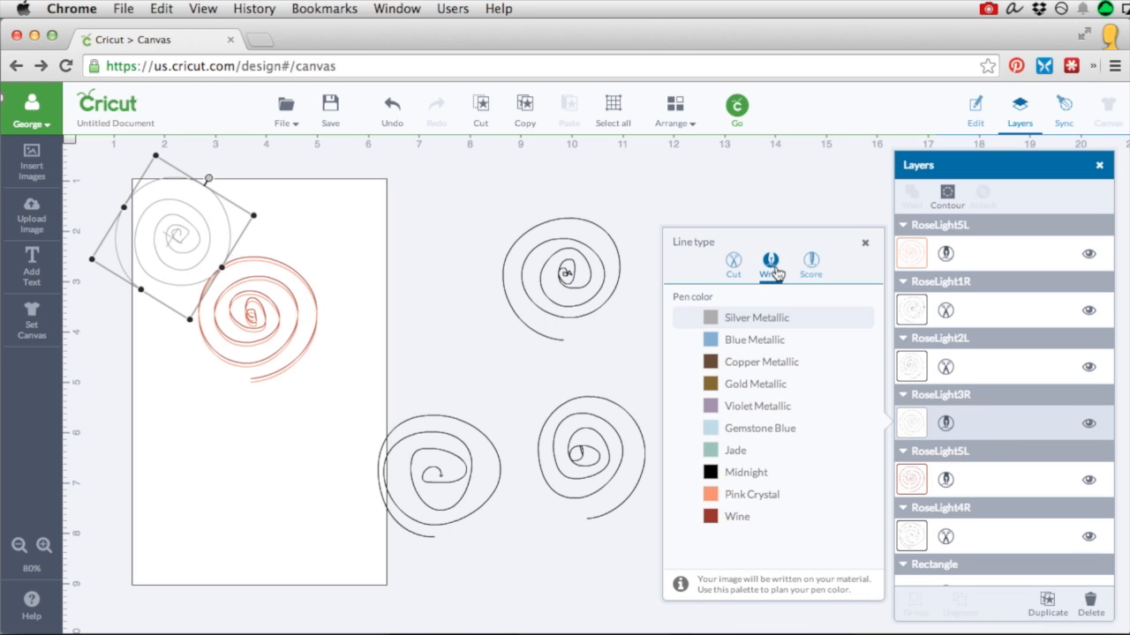
{"action": "left_click", "coordinate": [737, 517]}
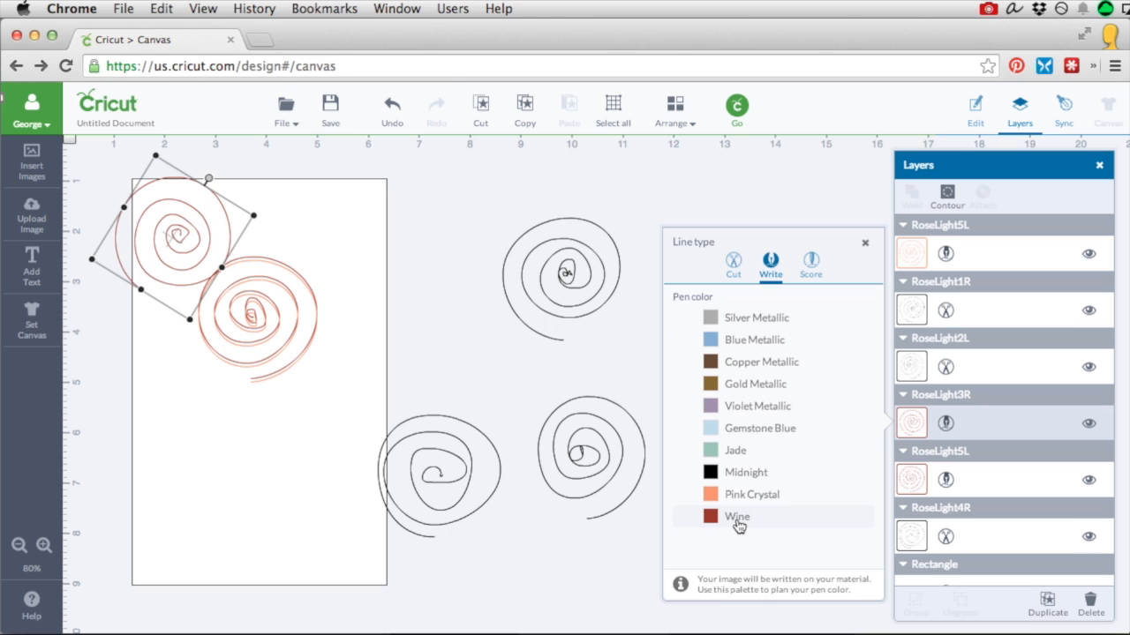
{"action": "left_click", "coordinate": [515, 328]}
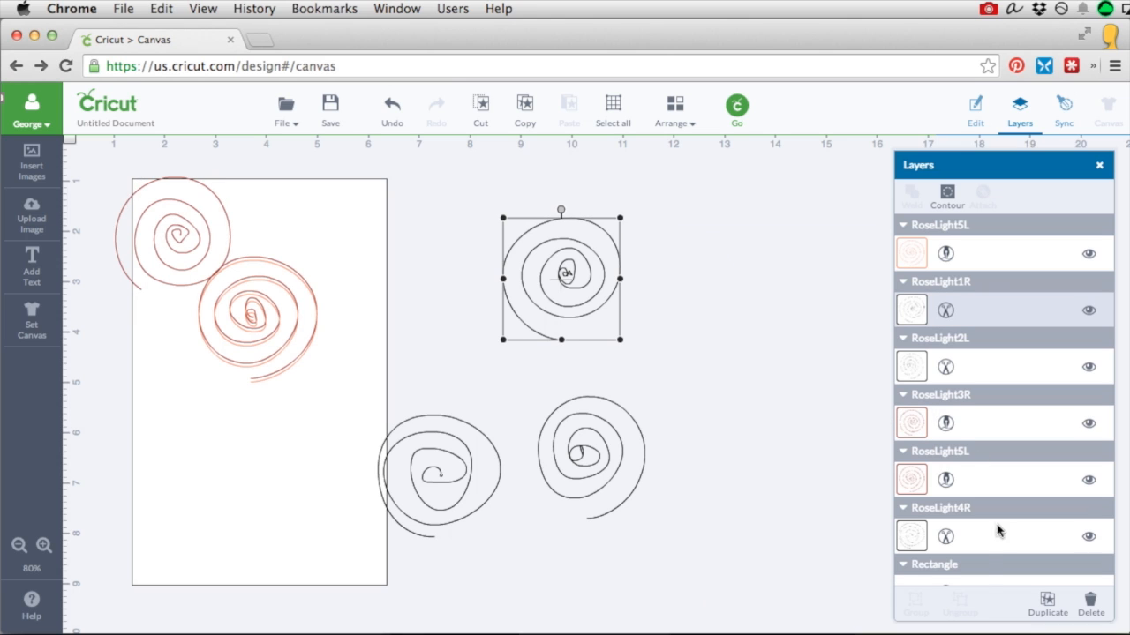
{"action": "left_click", "coordinate": [1048, 604]}
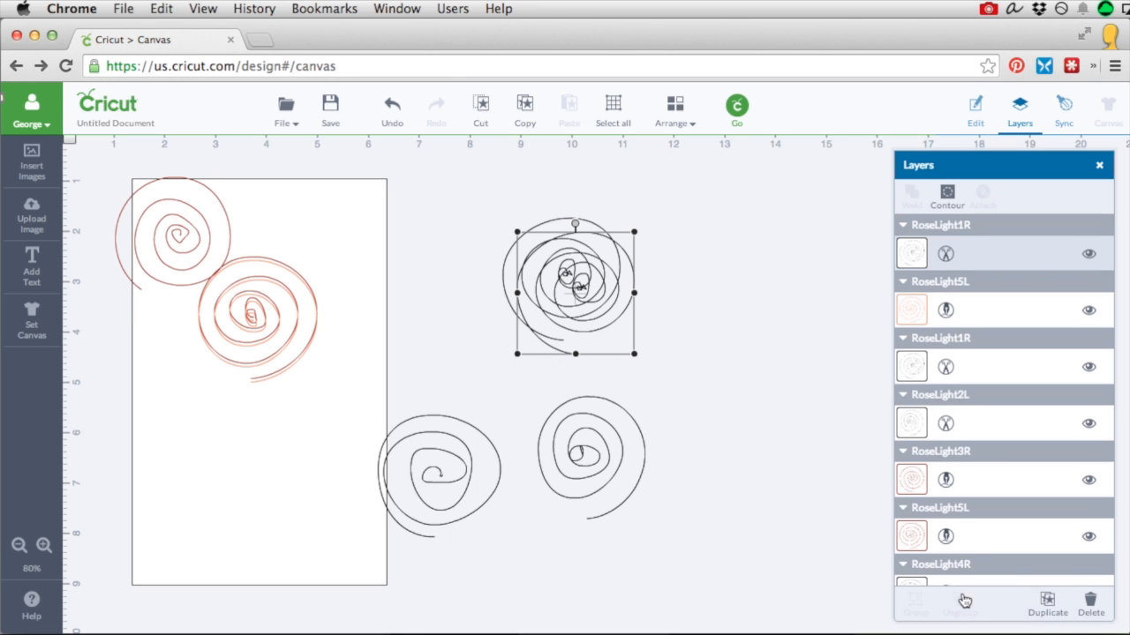
{"action": "left_click", "coordinate": [707, 319]}
{"action": "left_click", "coordinate": [611, 300]}
{"action": "key", "text": "Delete"}
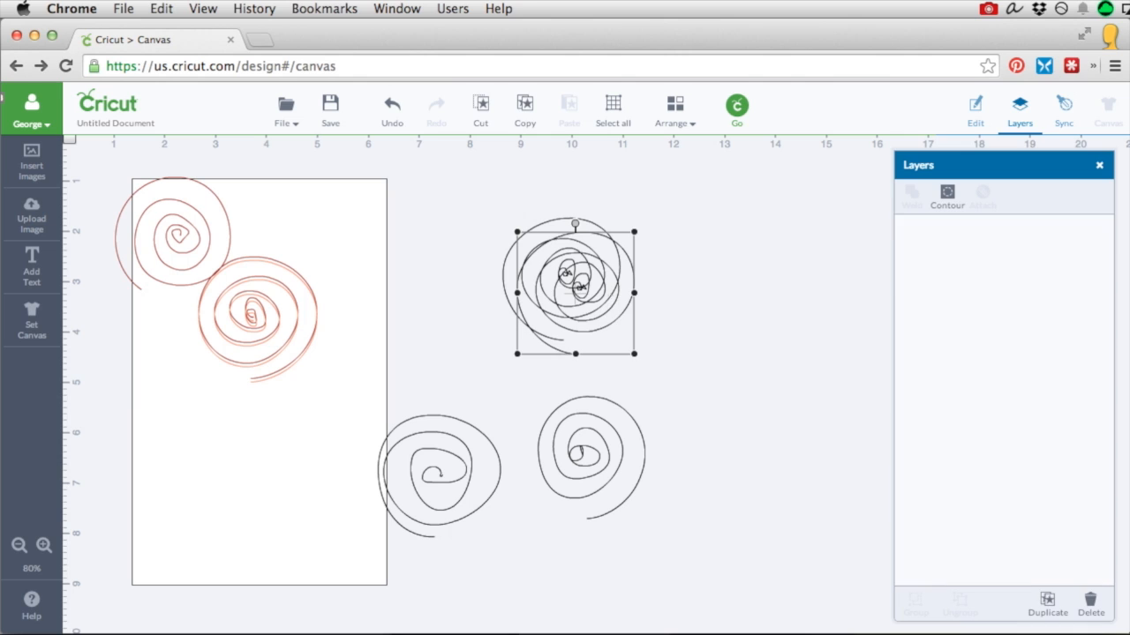
Step: Duplicate the Wine RoseLight3R rose, set the copy to Pink Crystal, and lay it slightly offset over the original
{"action": "left_click", "coordinate": [195, 249]}
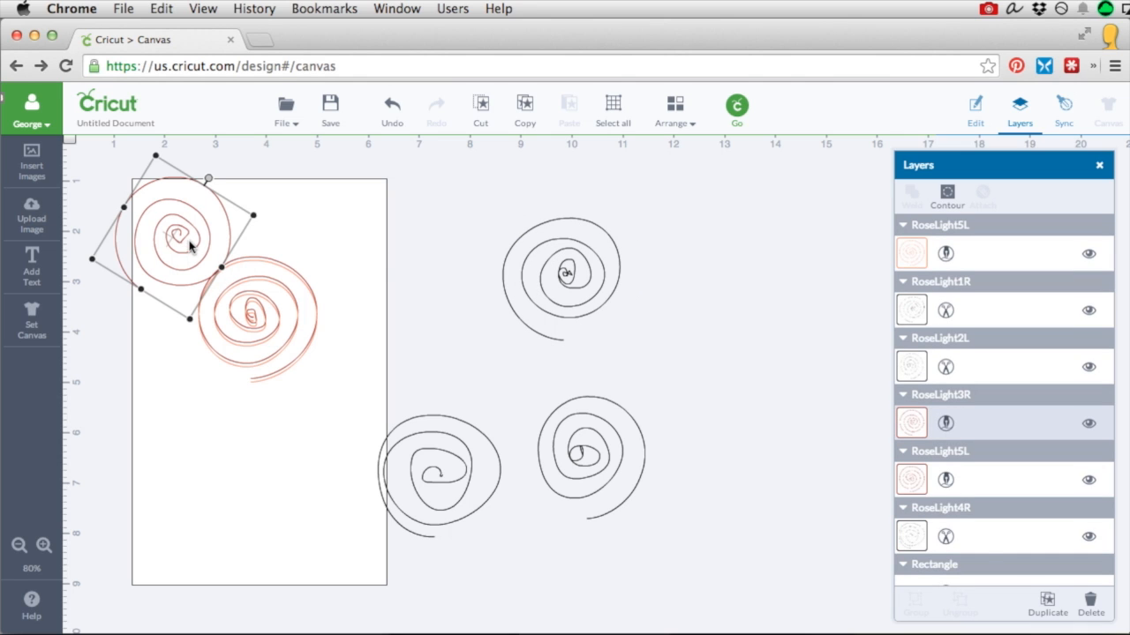
{"action": "left_click", "coordinate": [1047, 604]}
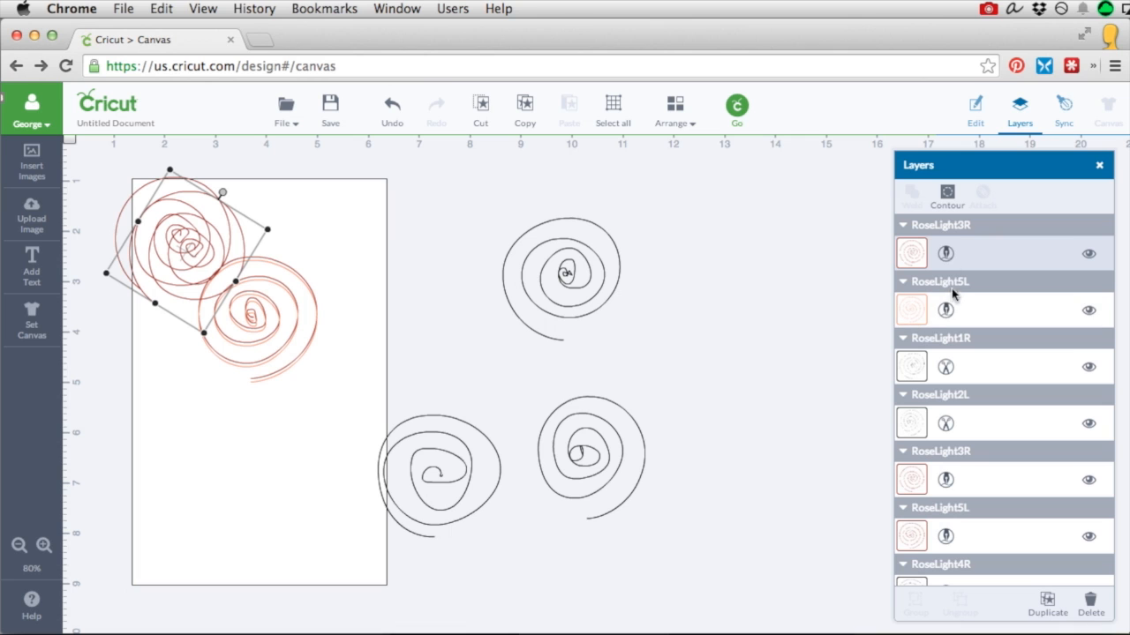
{"action": "left_click", "coordinate": [947, 254]}
{"action": "left_click", "coordinate": [751, 420]}
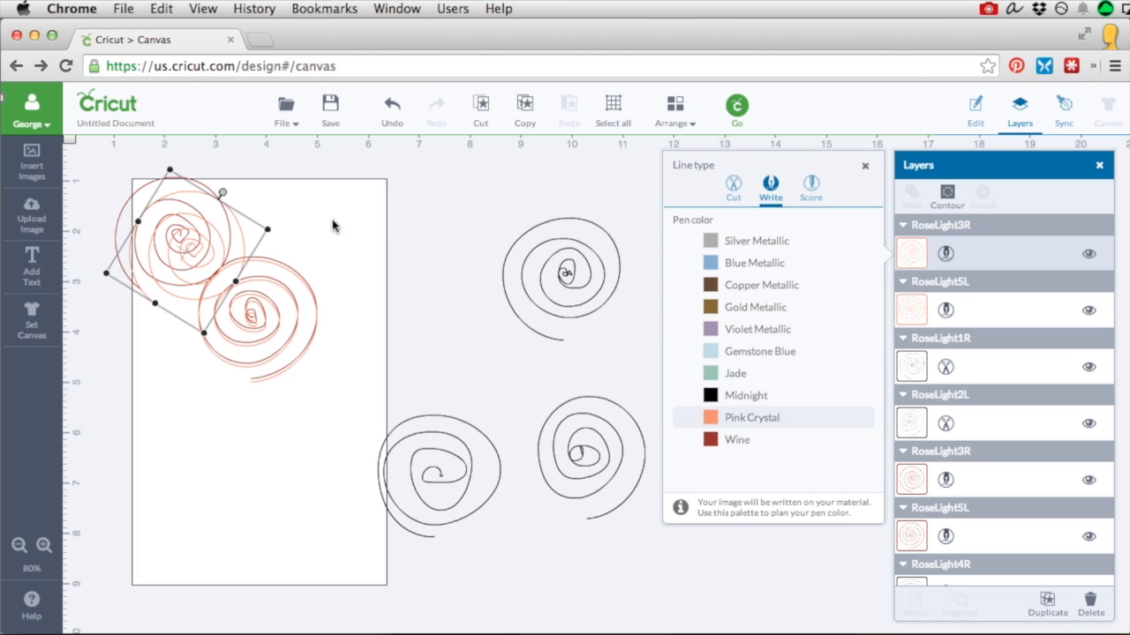
{"action": "left_click", "coordinate": [210, 259]}
{"action": "left_click_drag", "start_coordinate": [199, 252], "coordinate": [189, 245]}
{"action": "left_click", "coordinate": [403, 298]}
Step: Place RoseLight1R over the card's top edge, rotated nearly upside down, set it to Write in Wine, and duplicate it
{"action": "left_click_drag", "start_coordinate": [565, 275], "coordinate": [297, 204]}
{"action": "left_click_drag", "start_coordinate": [299, 140], "coordinate": [325, 274]}
{"action": "left_click_drag", "start_coordinate": [310, 221], "coordinate": [295, 214]}
{"action": "left_click", "coordinate": [945, 367]}
{"action": "left_click", "coordinate": [773, 212]}
{"action": "left_click", "coordinate": [747, 459]}
{"action": "left_click", "coordinate": [1046, 606]}
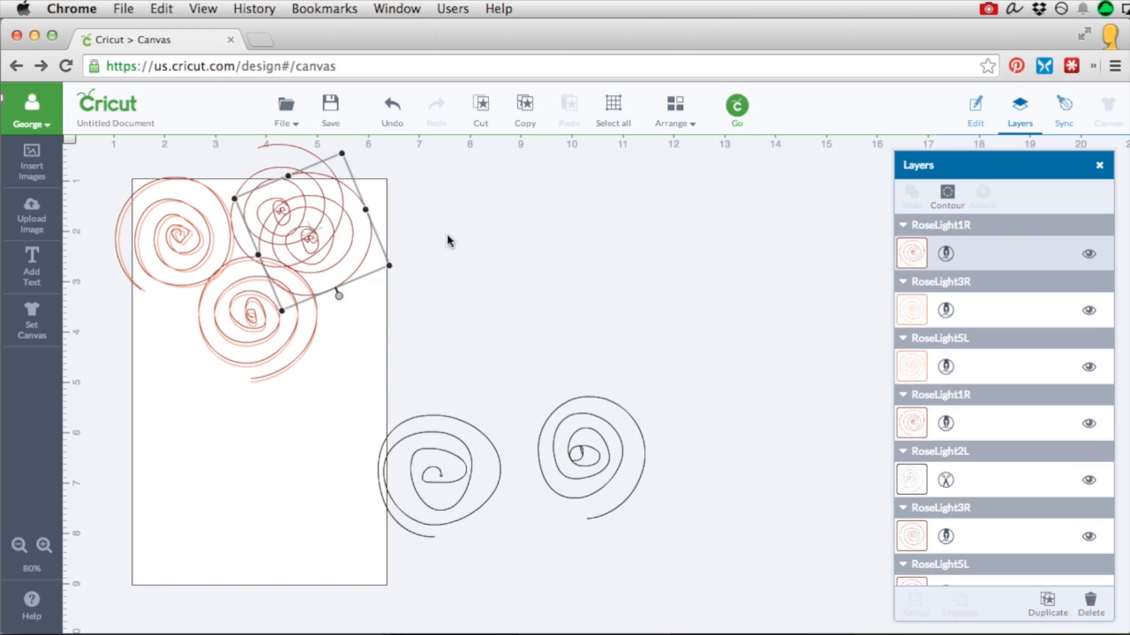
Step: Move RoseLight4R over the card's right edge beside the middle rose and set it to Write in Wine
{"action": "left_click_drag", "start_coordinate": [461, 474], "coordinate": [375, 293]}
{"action": "scroll", "coordinate": [988, 426], "scroll_direction": "down", "scroll_amount": 3}
{"action": "left_click", "coordinate": [946, 512]}
{"action": "left_click", "coordinate": [769, 353]}
{"action": "left_click", "coordinate": [738, 605]}
Step: Duplicate the Wine RoseLight4R rose in Pink Crystal, with the copy slightly offset over the original
{"action": "left_click", "coordinate": [1047, 606]}
{"action": "left_click", "coordinate": [945, 253]}
{"action": "left_click", "coordinate": [757, 416]}
Step: Move RoseLight2L over the card's left edge, set it to Write in Wine, and lay one duplicate slightly offset over it
{"action": "left_click", "coordinate": [601, 445]}
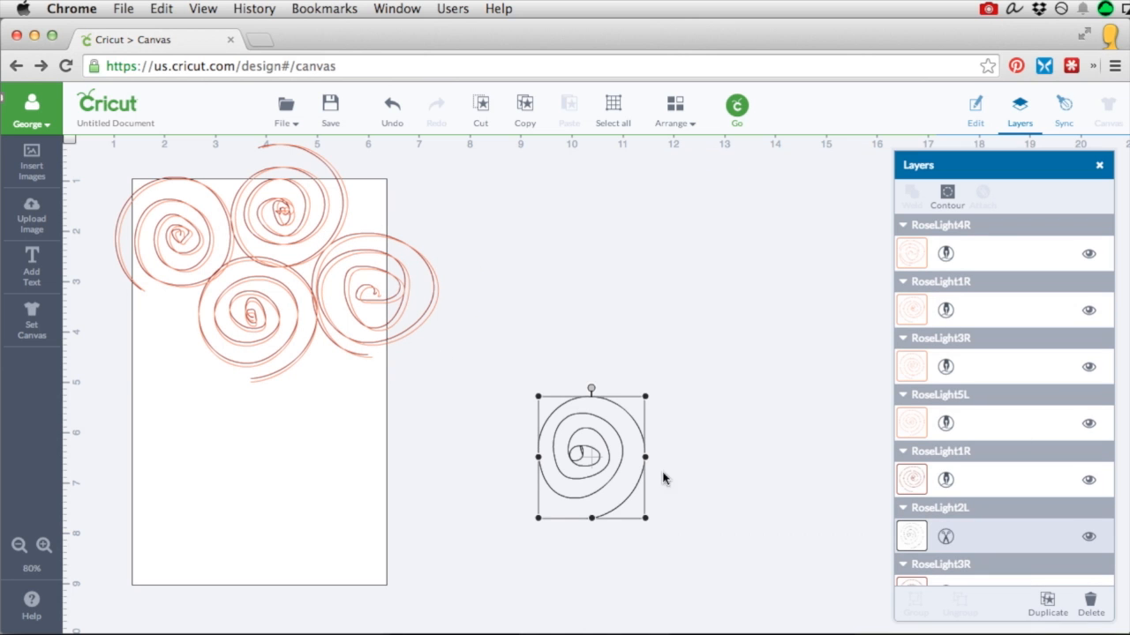
{"action": "left_click_drag", "start_coordinate": [635, 477], "coordinate": [198, 378]}
{"action": "left_click", "coordinate": [945, 535]}
{"action": "left_click", "coordinate": [1045, 603]}
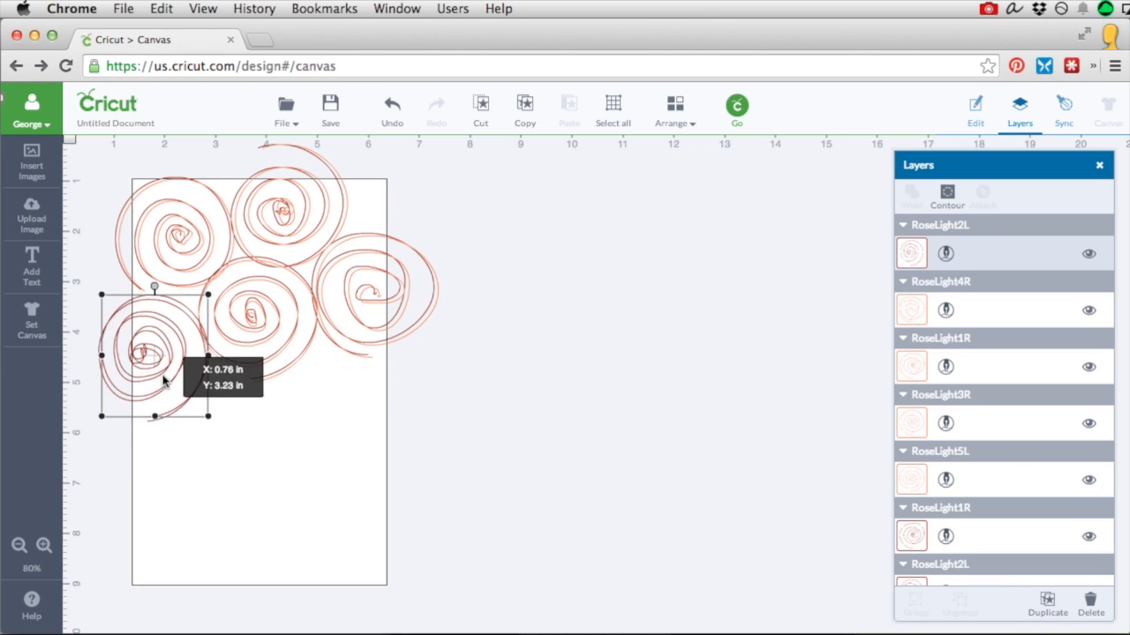
{"action": "left_click", "coordinate": [1045, 603]}
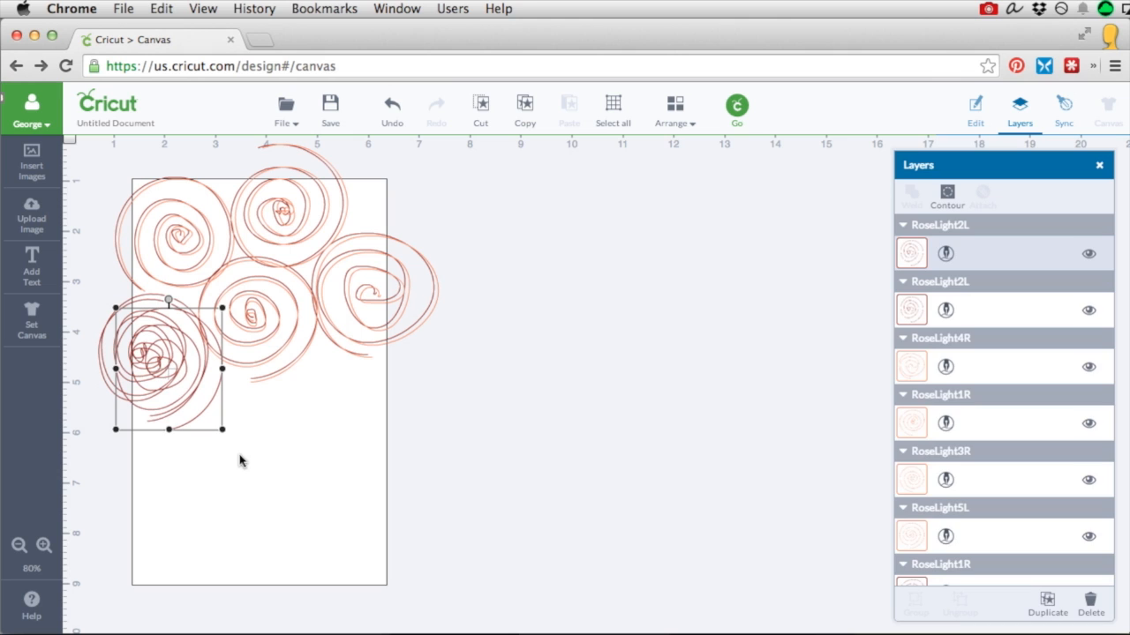
{"action": "key", "text": "Delete"}
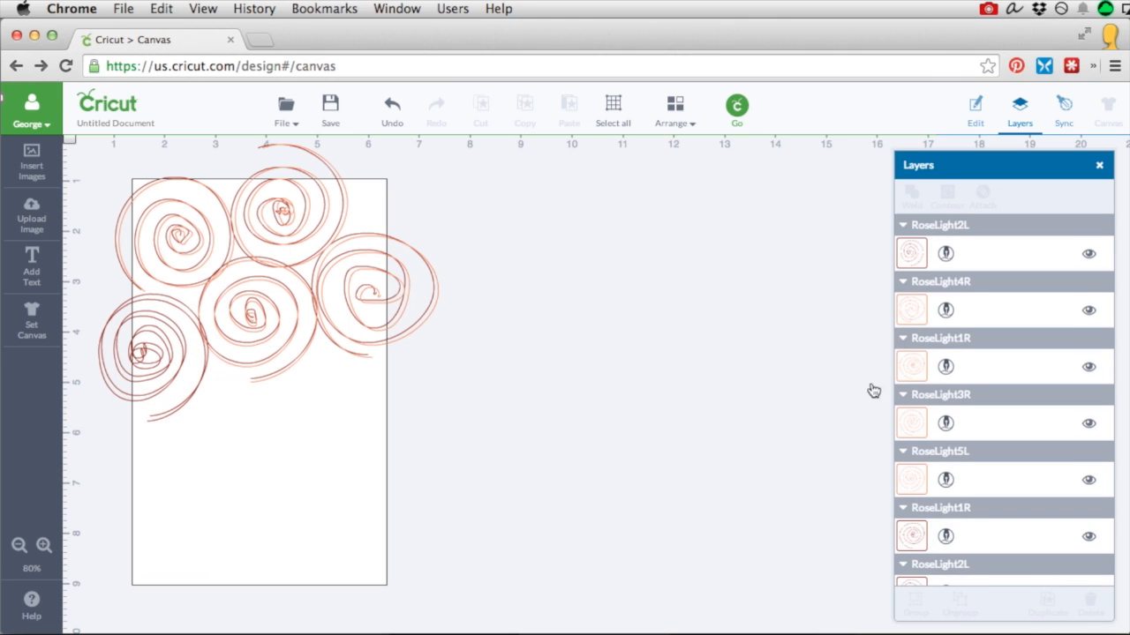
Step: Set the duplicate RoseLight2L rose over the card's left edge to Write in Pink Crystal
{"action": "left_click", "coordinate": [154, 407]}
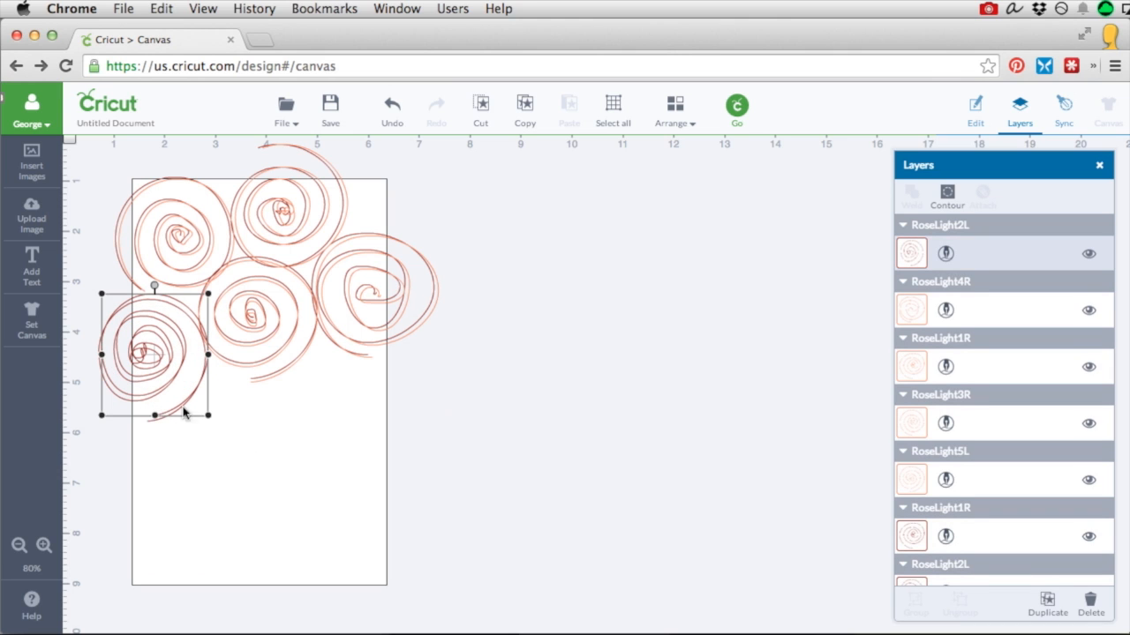
{"action": "left_click", "coordinate": [945, 254]}
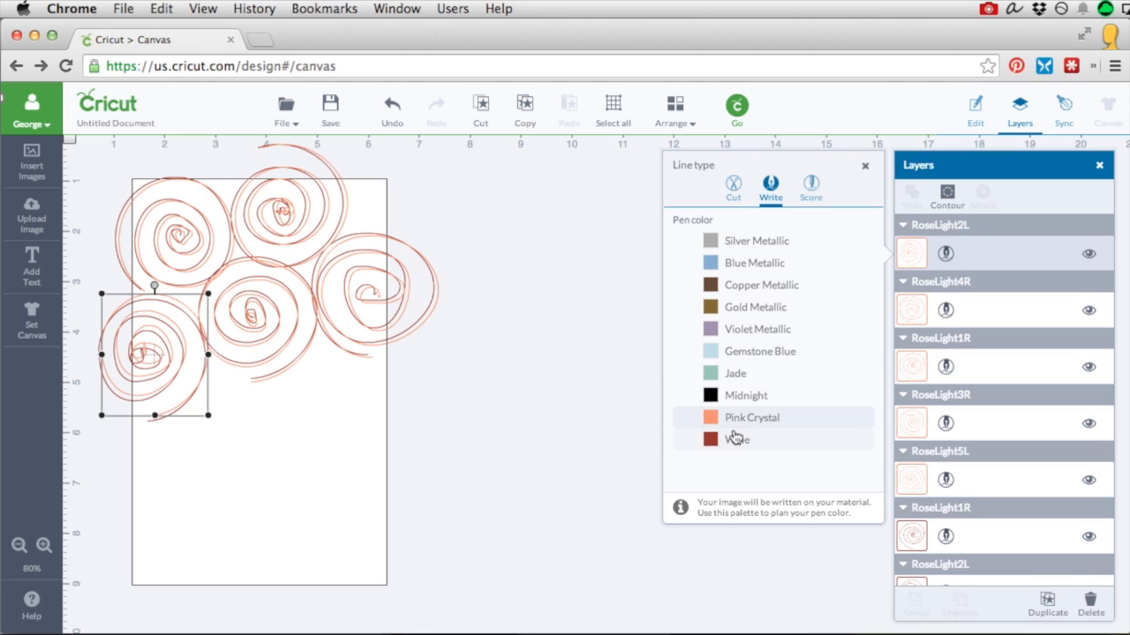
{"action": "left_click", "coordinate": [472, 474]}
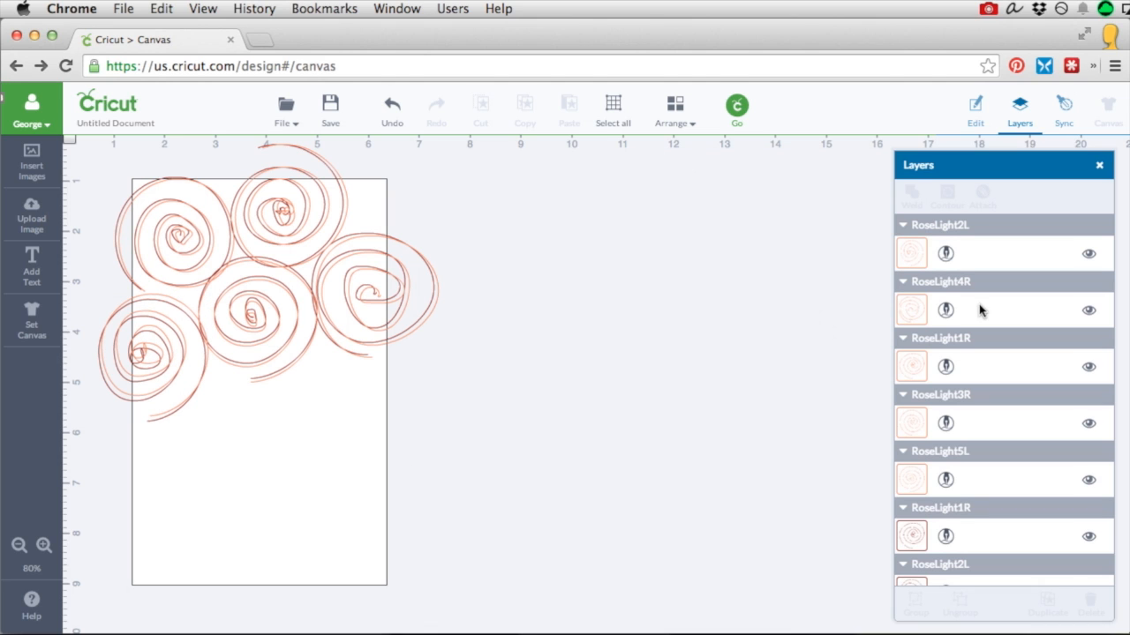
Step: Duplicate all the Wine and Pink Crystal roses together, without the rectangle, and move the copies beside the card
{"action": "left_click", "coordinate": [1005, 249]}
{"action": "scroll", "coordinate": [1006, 403], "scroll_direction": "down", "scroll_amount": 5}
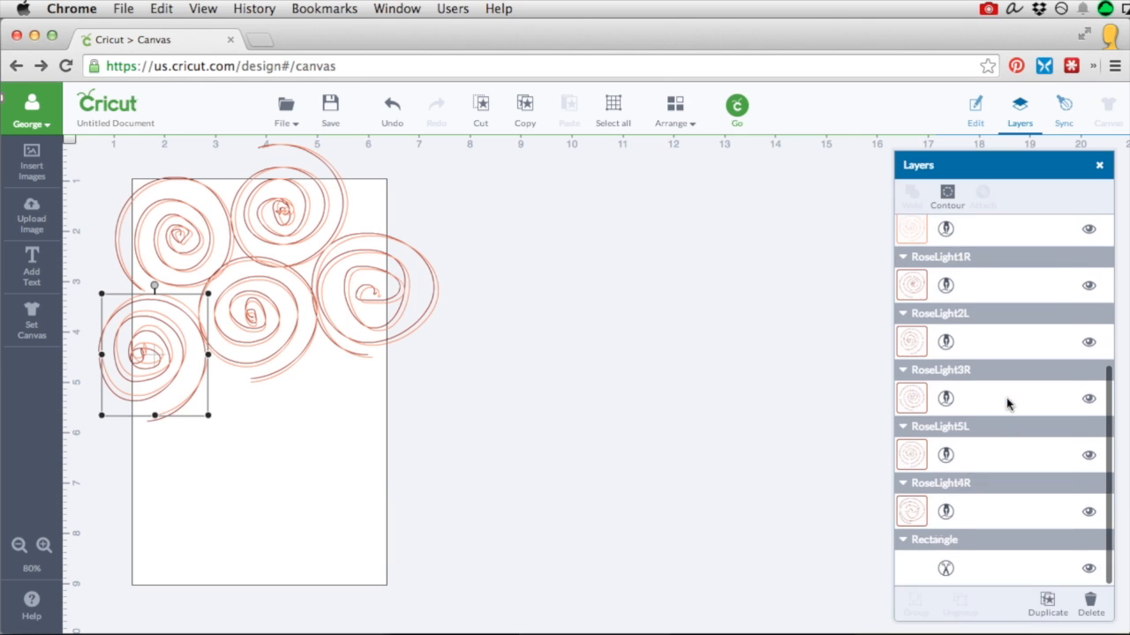
{"action": "left_click", "coordinate": [993, 512], "text": "shift"}
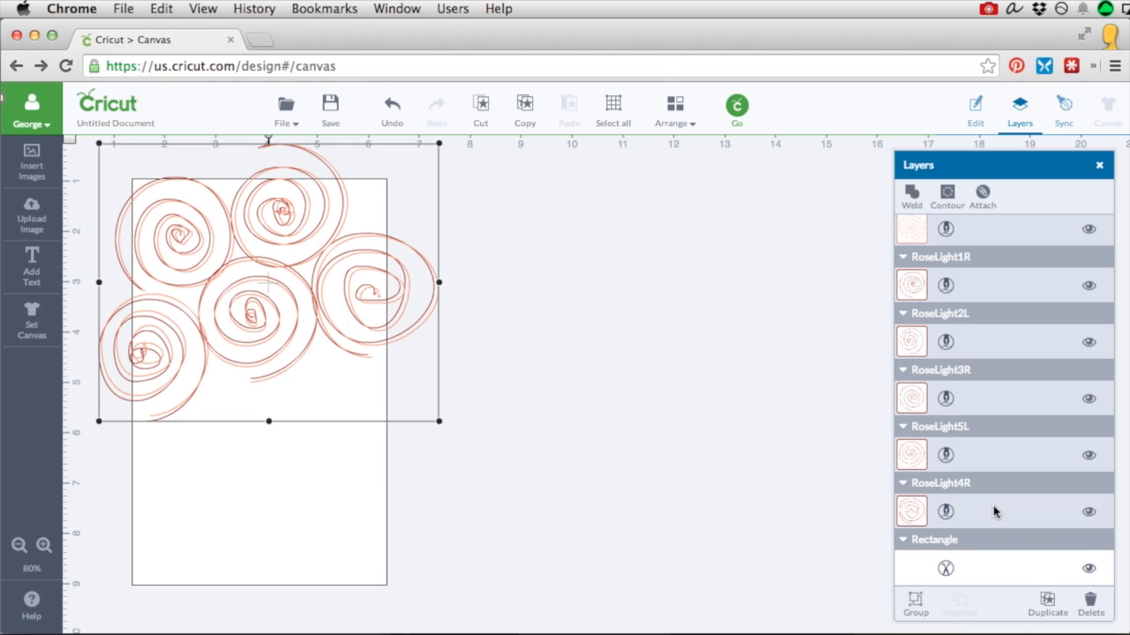
{"action": "left_click", "coordinate": [1048, 609]}
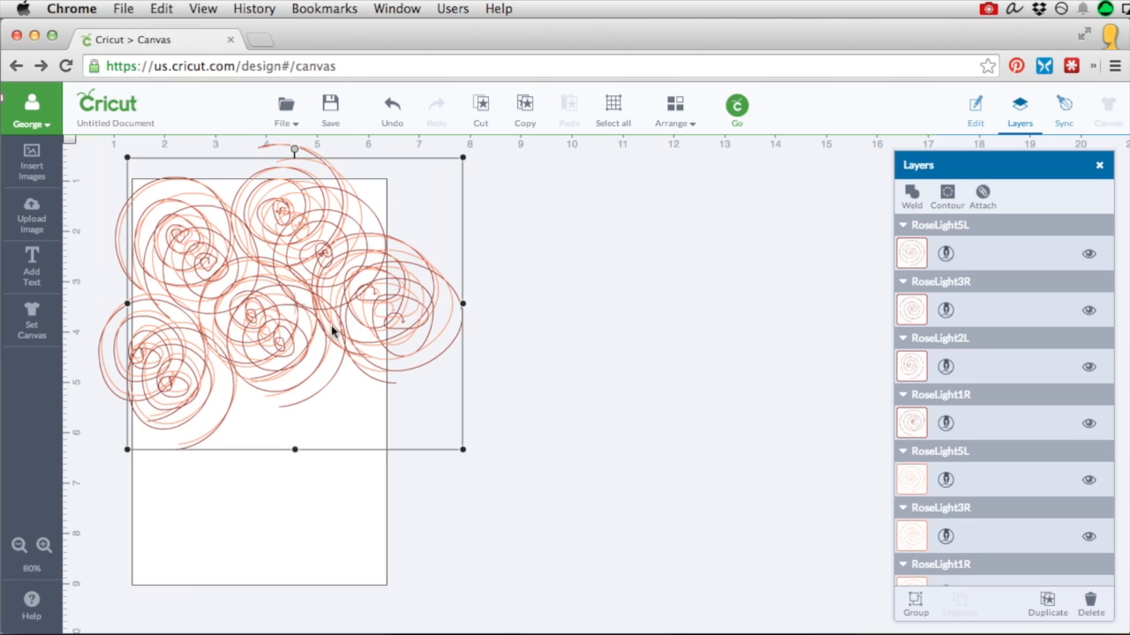
{"action": "left_click_drag", "start_coordinate": [331, 330], "coordinate": [652, 424]}
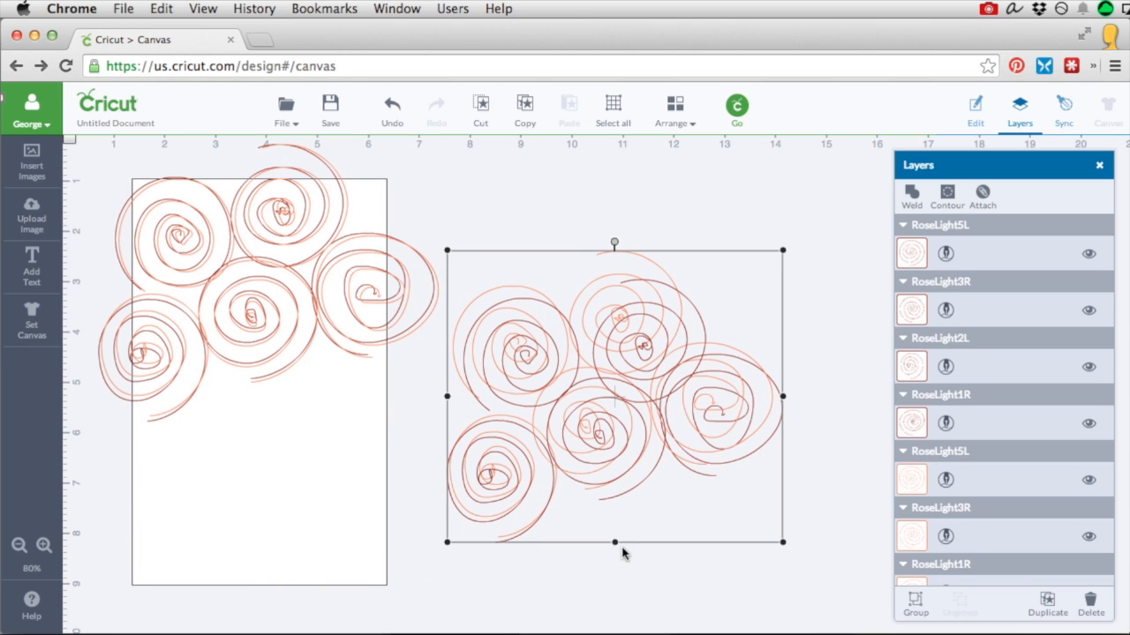
Step: Move the copied Wine and Pink Crystal RoseLight3R roses onto the card, below the right-edge rose, keeping their slight offset
{"action": "left_click", "coordinate": [622, 553]}
{"action": "left_click_drag", "start_coordinate": [536, 372], "coordinate": [525, 367]}
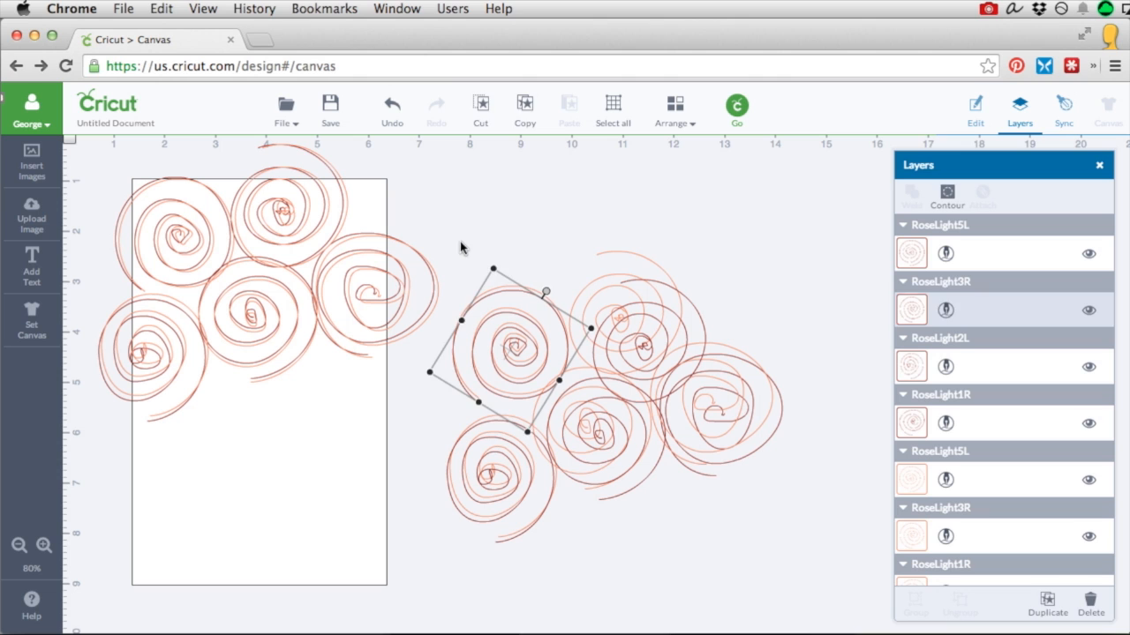
{"action": "left_click_drag", "start_coordinate": [460, 244], "coordinate": [444, 291]}
{"action": "left_click_drag", "start_coordinate": [411, 223], "coordinate": [605, 439]}
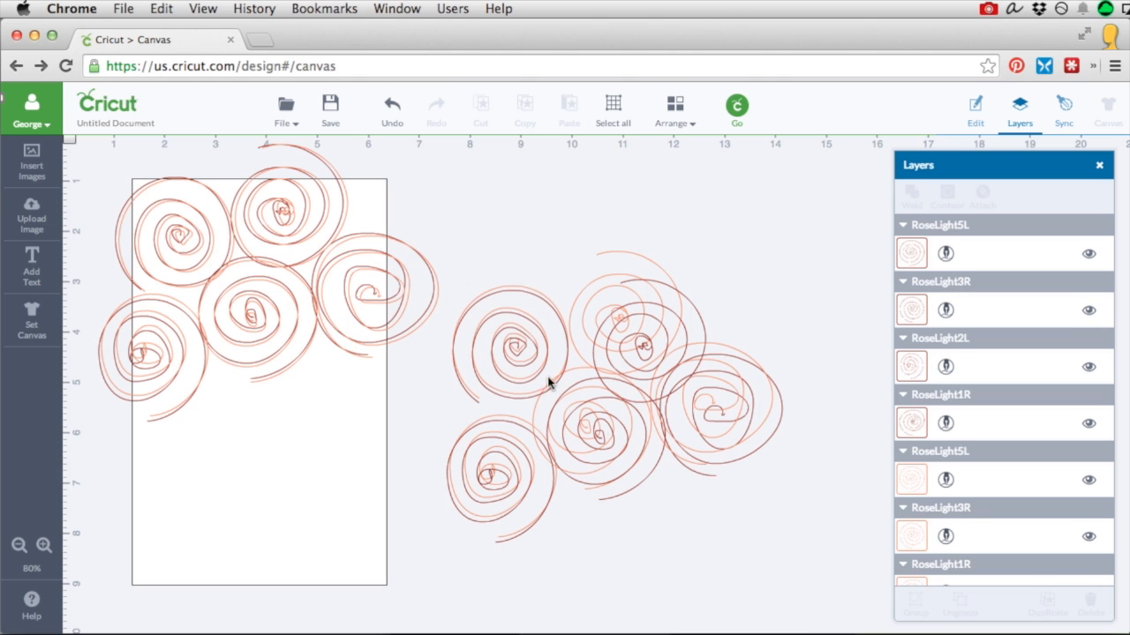
{"action": "left_click", "coordinate": [532, 355]}
{"action": "left_click", "coordinate": [533, 296]}
{"action": "left_click", "coordinate": [519, 315]}
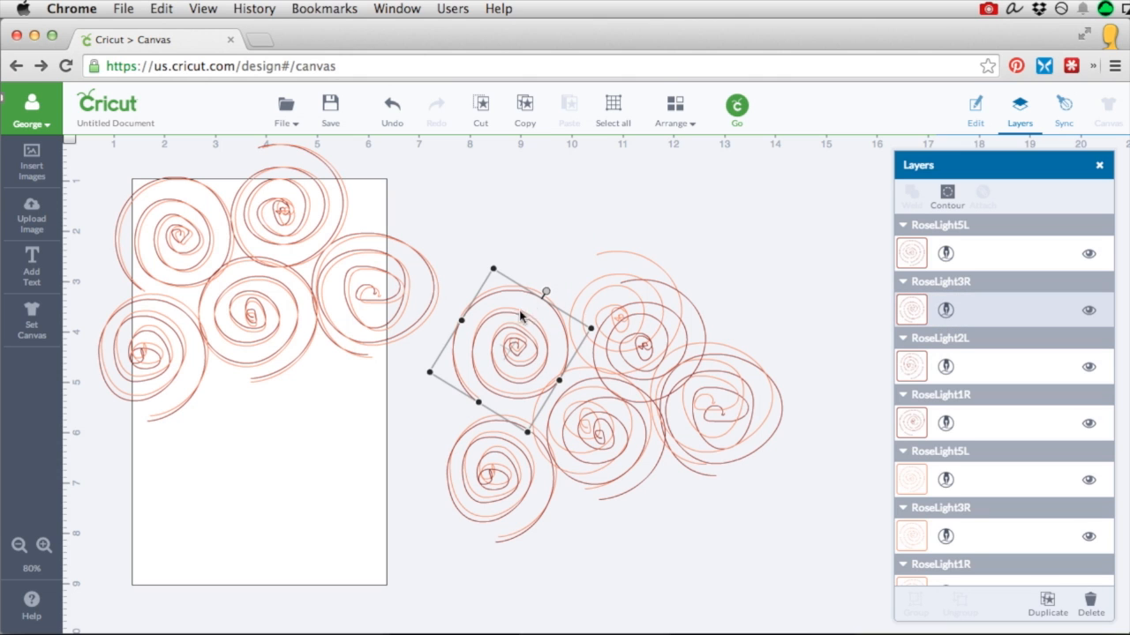
{"action": "left_click_drag", "start_coordinate": [517, 315], "coordinate": [343, 402]}
{"action": "left_click_drag", "start_coordinate": [513, 351], "coordinate": [342, 407]}
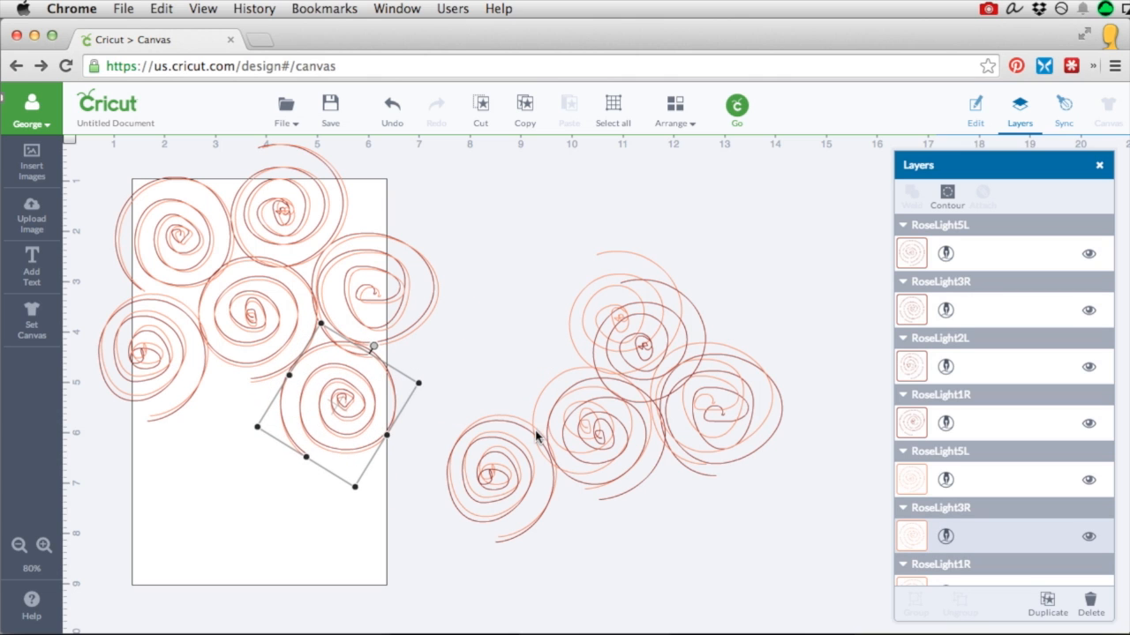
Step: Move the copied RoseLight5L pair over the lower part of the card's right edge
{"action": "left_click", "coordinate": [497, 472]}
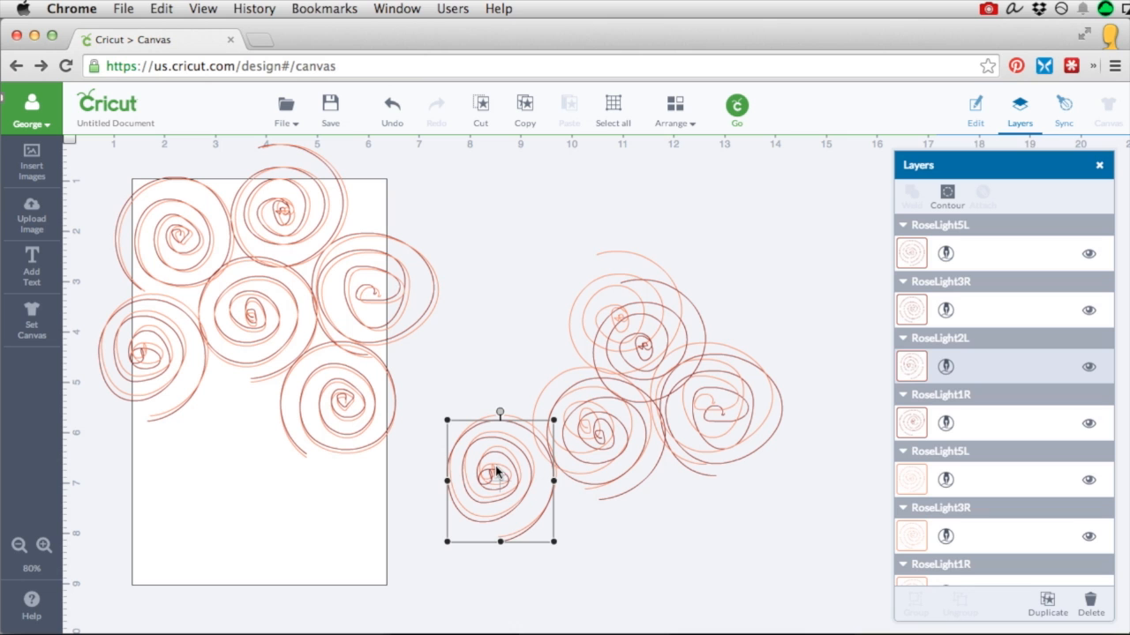
{"action": "left_click", "coordinate": [603, 444]}
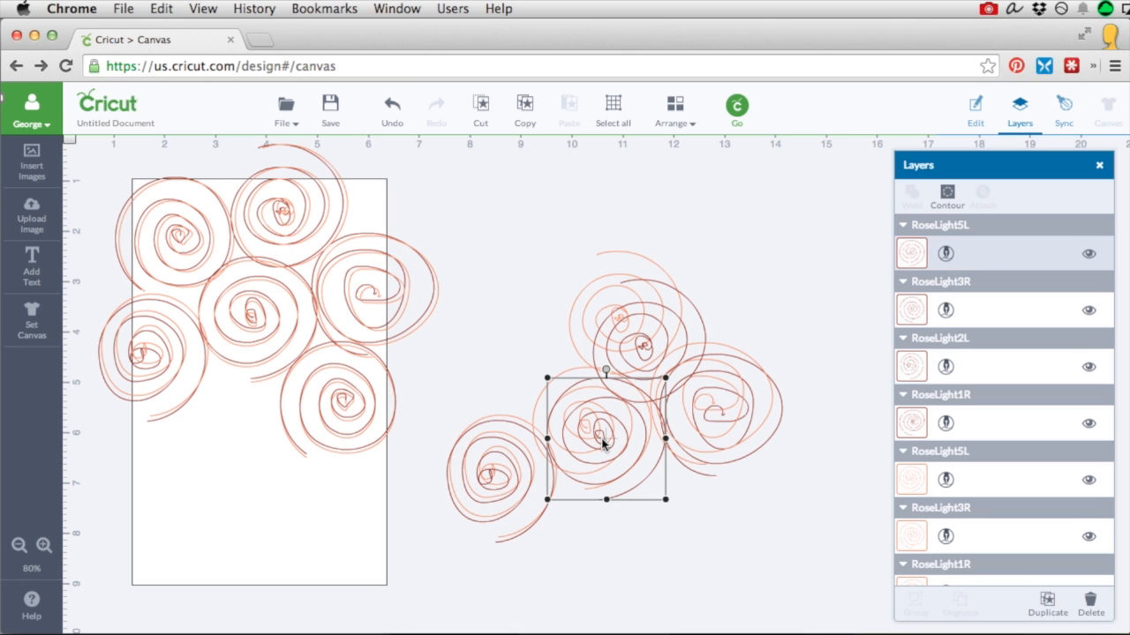
{"action": "left_click_drag", "start_coordinate": [604, 444], "coordinate": [370, 516]}
Step: Place the copied RoseLight1R pair in the card's lower middle and the copied RoseLight2L pair over its bottom edge
{"action": "left_click_drag", "start_coordinate": [639, 361], "coordinate": [222, 446]}
{"action": "left_click_drag", "start_coordinate": [625, 335], "coordinate": [233, 449]}
{"action": "left_click_drag", "start_coordinate": [493, 479], "coordinate": [248, 547]}
Step: Move both copied RoseLight4R roses over the card's lower-left corner, rotating each slightly clockwise and keeping them slightly offset
{"action": "left_click_drag", "start_coordinate": [715, 418], "coordinate": [158, 539]}
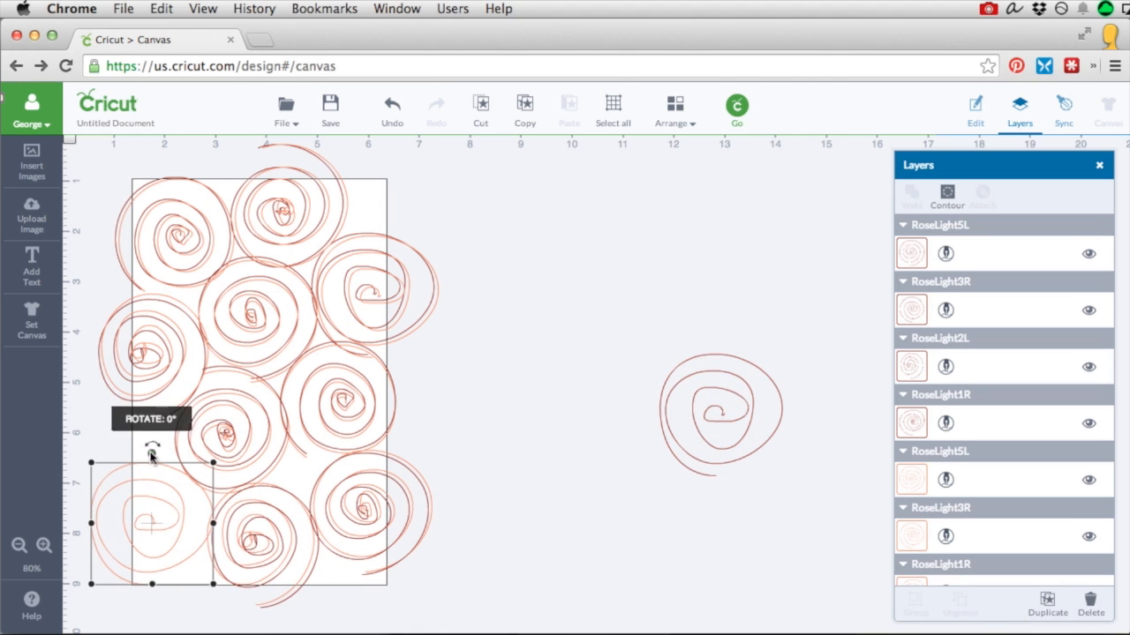
{"action": "left_click_drag", "start_coordinate": [152, 454], "coordinate": [181, 462]}
{"action": "left_click_drag", "start_coordinate": [166, 519], "coordinate": [166, 535]}
{"action": "left_click_drag", "start_coordinate": [733, 423], "coordinate": [181, 547]}
{"action": "left_click_drag", "start_coordinate": [167, 470], "coordinate": [193, 475]}
{"action": "left_click_drag", "start_coordinate": [179, 555], "coordinate": [194, 573]}
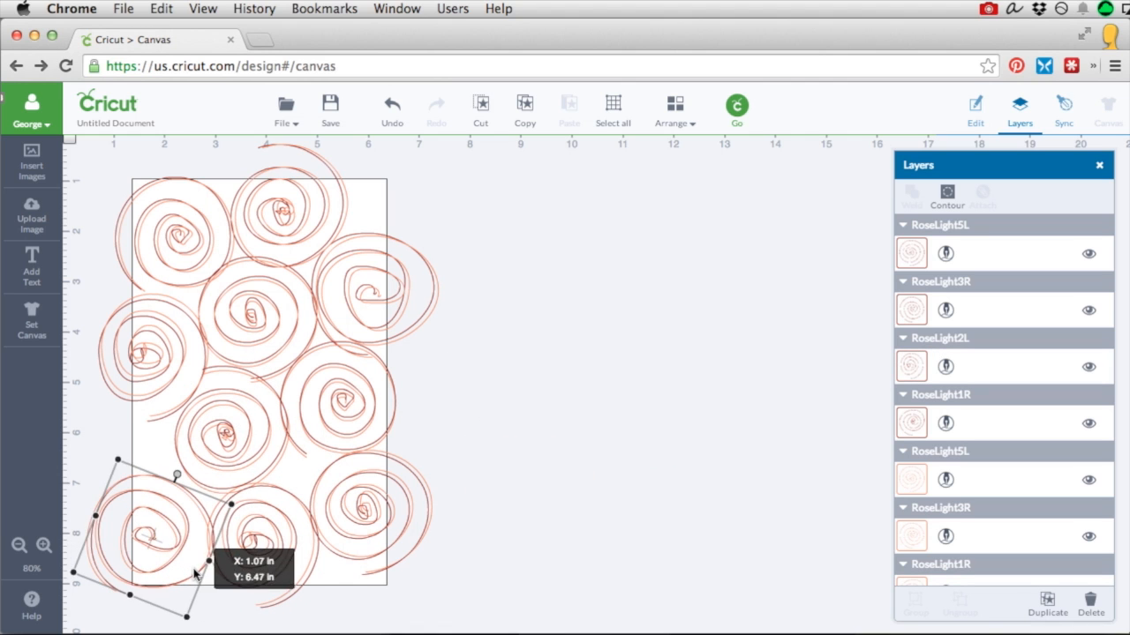
Step: Duplicate the RoseLight4R pair, shrink and rotate it, and fit it into the gap on the card's lower left edge
{"action": "left_click", "coordinate": [593, 462]}
{"action": "left_click", "coordinate": [411, 294]}
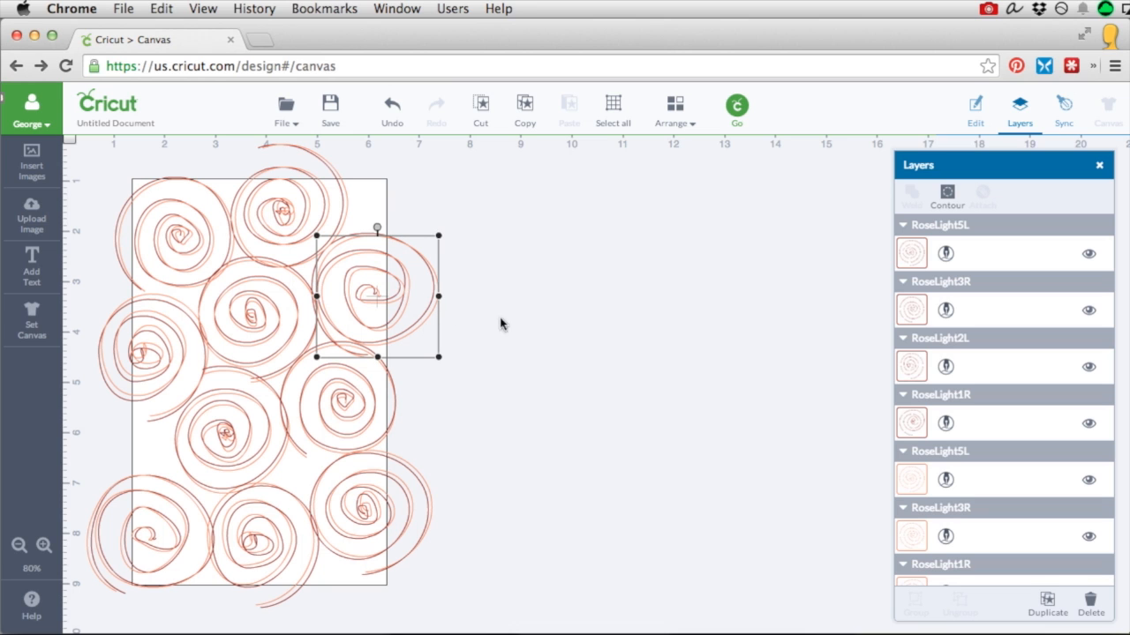
{"action": "left_click_drag", "start_coordinate": [476, 369], "coordinate": [262, 179]}
{"action": "left_click", "coordinate": [1047, 605]}
{"action": "left_click_drag", "start_coordinate": [423, 344], "coordinate": [599, 428]}
{"action": "left_click_drag", "start_coordinate": [638, 467], "coordinate": [168, 461]}
{"action": "left_click", "coordinate": [618, 452]}
{"action": "left_click_drag", "start_coordinate": [102, 439], "coordinate": [159, 464]}
{"action": "left_click_drag", "start_coordinate": [145, 410], "coordinate": [118, 415]}
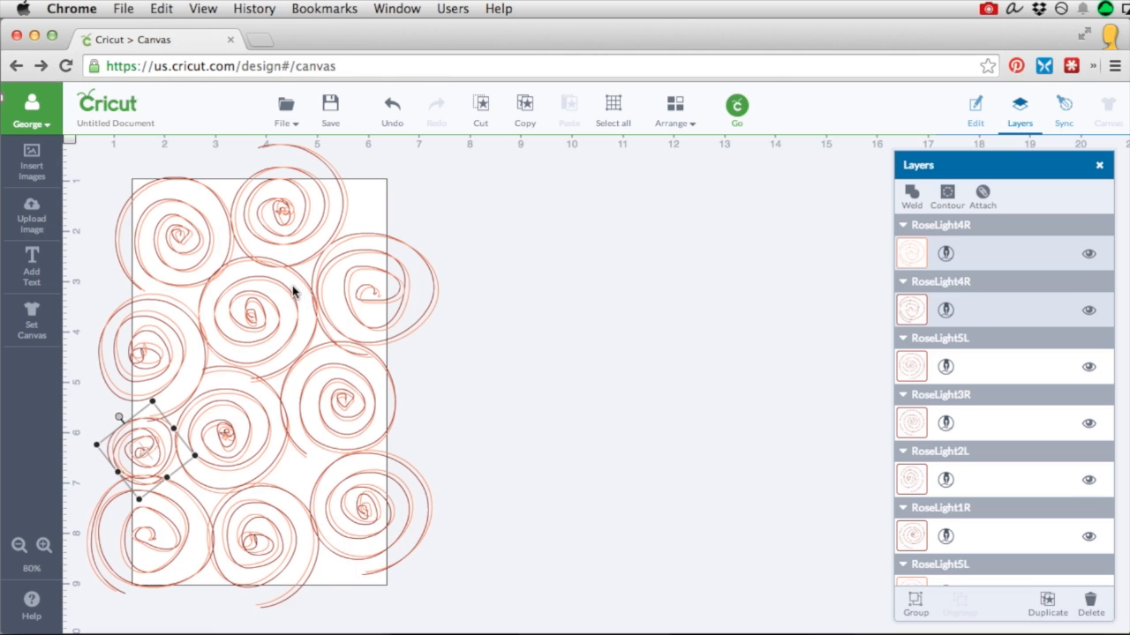
Step: Duplicate the RoseLight2L pair, shrink and rotate it, and place it over the card's upper-right corner
{"action": "left_click_drag", "start_coordinate": [73, 273], "coordinate": [172, 367]}
{"action": "left_click", "coordinate": [1046, 604]}
{"action": "left_click_drag", "start_coordinate": [196, 403], "coordinate": [419, 224]}
{"action": "left_click_drag", "start_coordinate": [472, 284], "coordinate": [436, 241]}
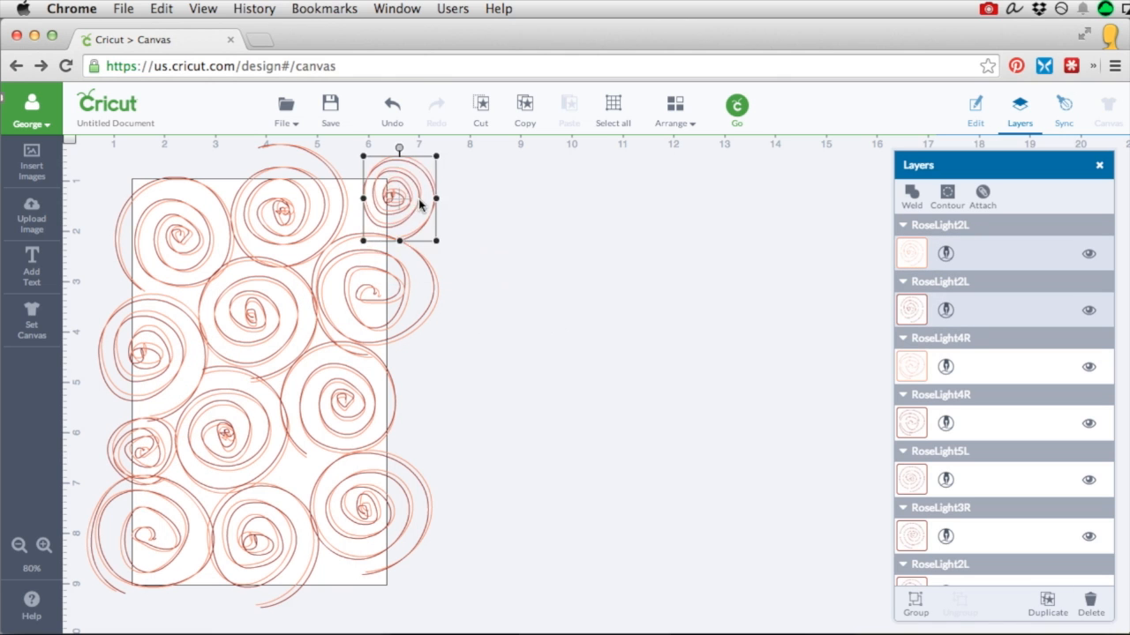
{"action": "left_click_drag", "start_coordinate": [394, 197], "coordinate": [376, 204]}
{"action": "left_click_drag", "start_coordinate": [383, 155], "coordinate": [335, 168]}
{"action": "left_click", "coordinate": [502, 260]}
Step: Duplicate the RoseLight3R pair, shrink it to a tiny rose, and fit it into the gap among the lower roses
{"action": "left_click_drag", "start_coordinate": [81, 151], "coordinate": [535, 415]}
{"action": "left_click", "coordinate": [1044, 602]}
{"action": "left_click_drag", "start_coordinate": [515, 356], "coordinate": [524, 362]}
{"action": "left_click_drag", "start_coordinate": [743, 577], "coordinate": [400, 282]}
{"action": "left_click_drag", "start_coordinate": [588, 473], "coordinate": [514, 400]}
{"action": "left_click_drag", "start_coordinate": [501, 388], "coordinate": [258, 222]}
Step: Duplicate the RoseLight4R pair again, shrink and rotate it, and fill the gap at the card's bottom edge near the right corner
{"action": "left_click", "coordinate": [1046, 604]}
{"action": "left_click_drag", "start_coordinate": [459, 360], "coordinate": [627, 404]}
{"action": "left_click_drag", "start_coordinate": [628, 401], "coordinate": [630, 428]}
{"action": "left_click", "coordinate": [690, 500]}
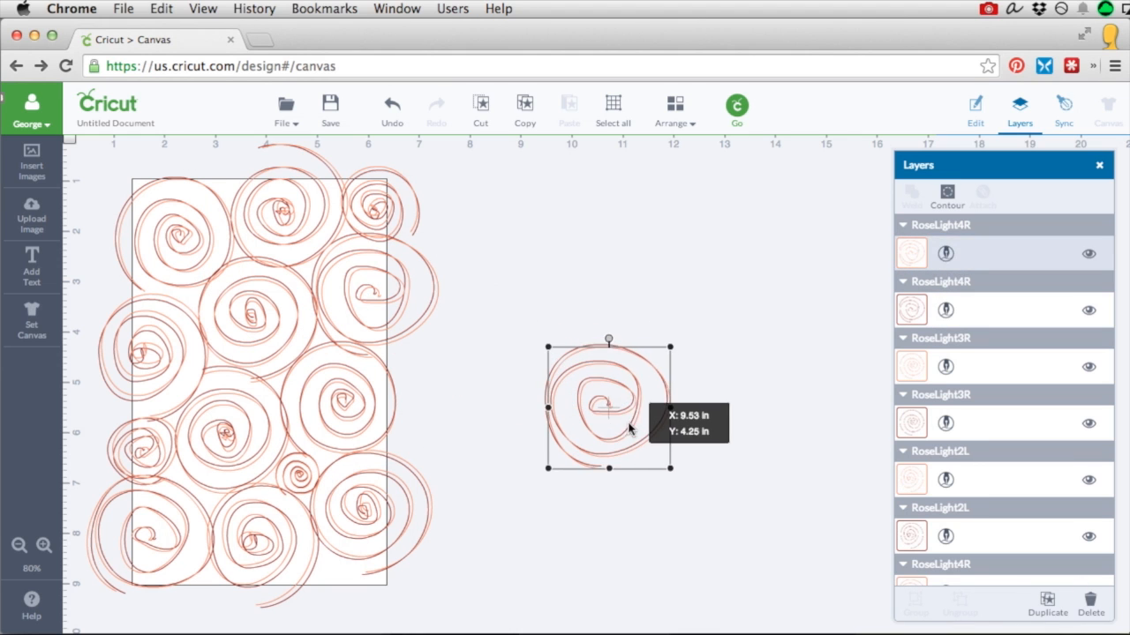
{"action": "left_click_drag", "start_coordinate": [672, 473], "coordinate": [489, 286]}
{"action": "left_click_drag", "start_coordinate": [669, 468], "coordinate": [597, 395]}
{"action": "left_click_drag", "start_coordinate": [587, 382], "coordinate": [349, 593]}
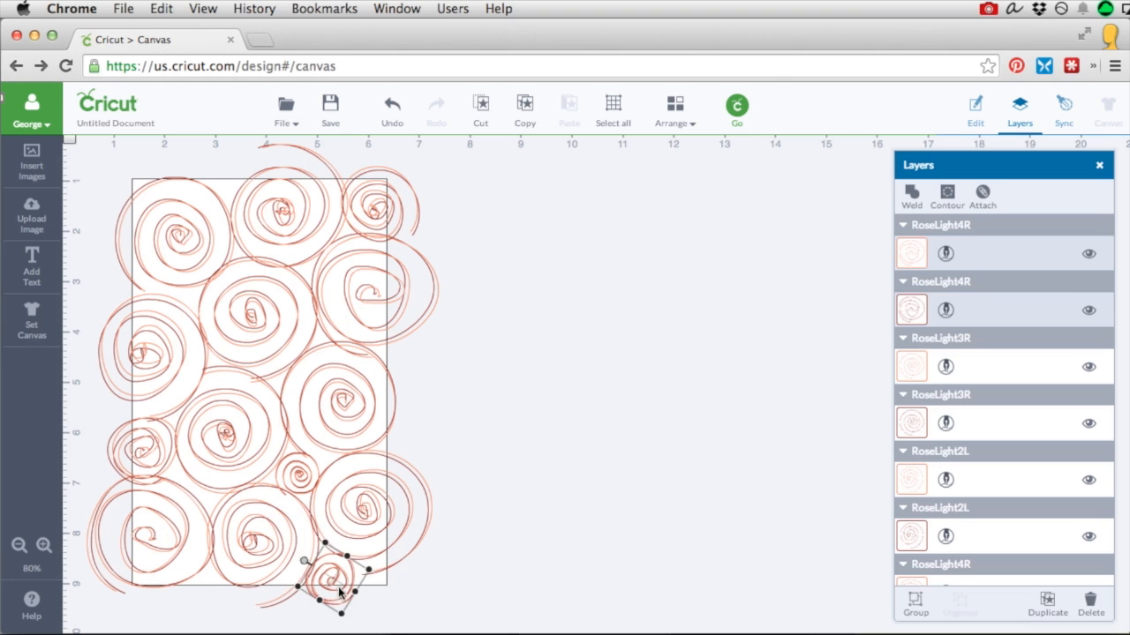
{"action": "left_click", "coordinate": [528, 524]}
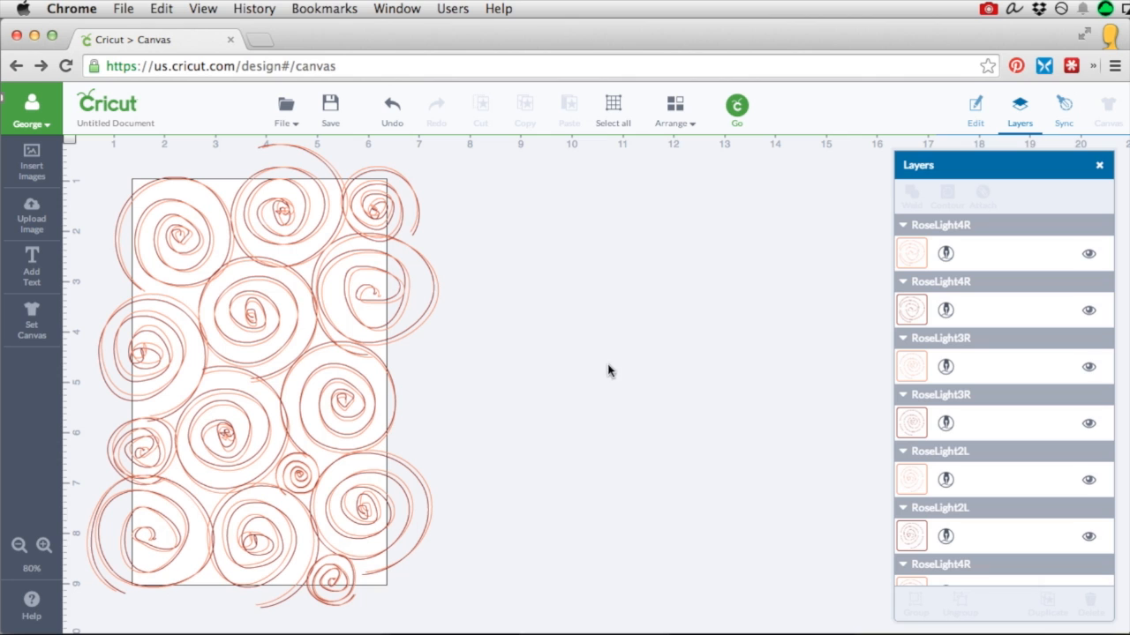
Step: Attach all the roses to the card rectangle and send the finished project to the Cricut
{"action": "left_click", "coordinate": [615, 118]}
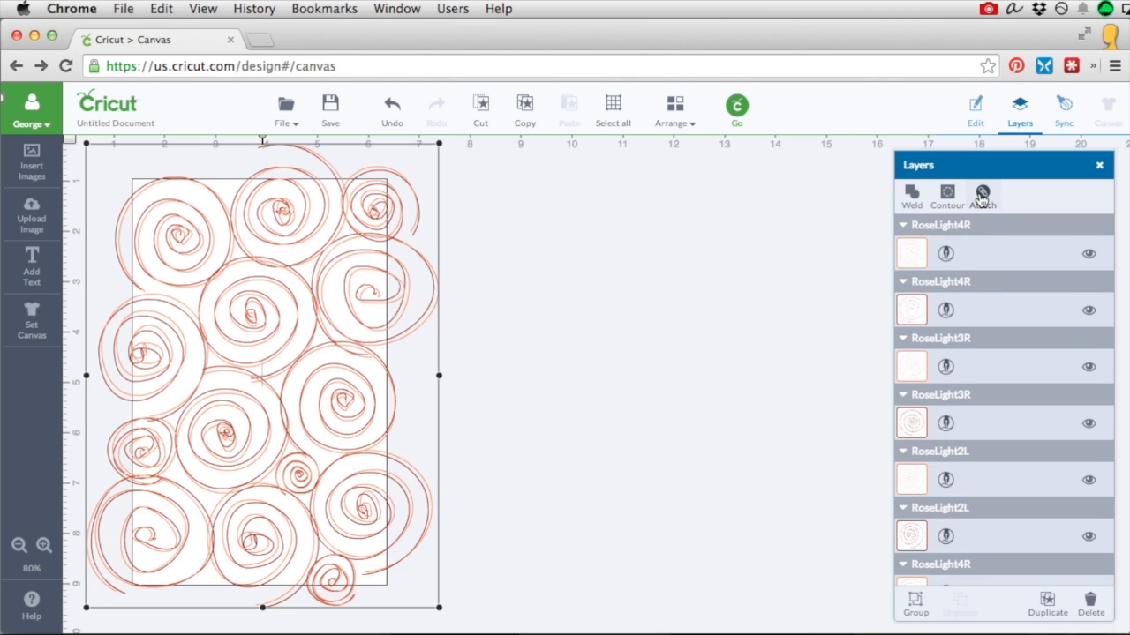
{"action": "left_click", "coordinate": [982, 196]}
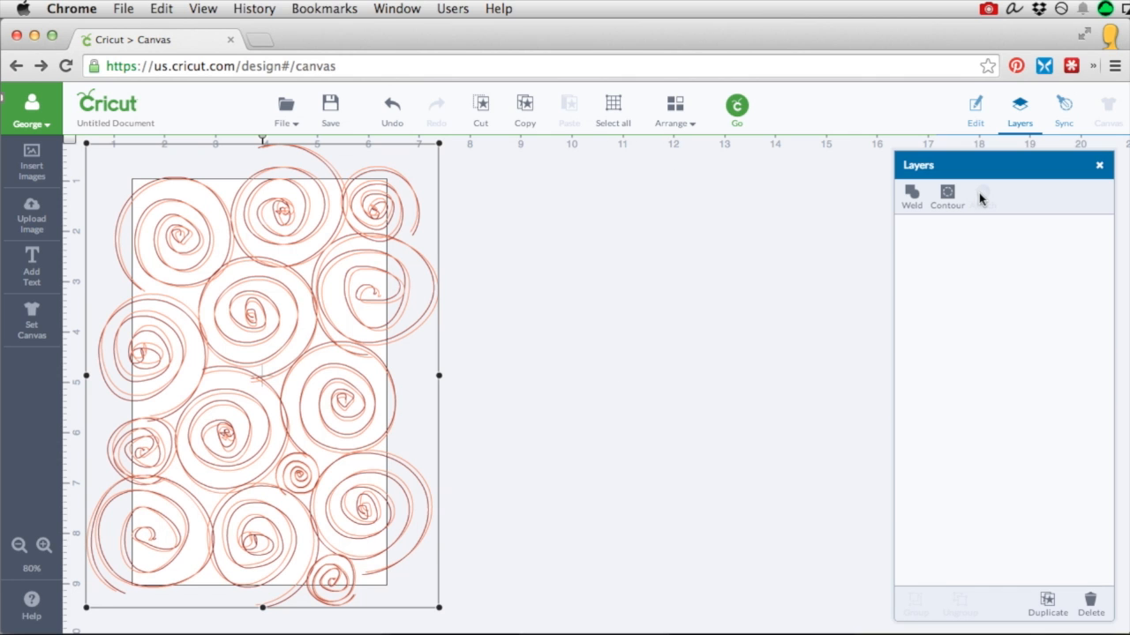
{"action": "left_click", "coordinate": [738, 118]}
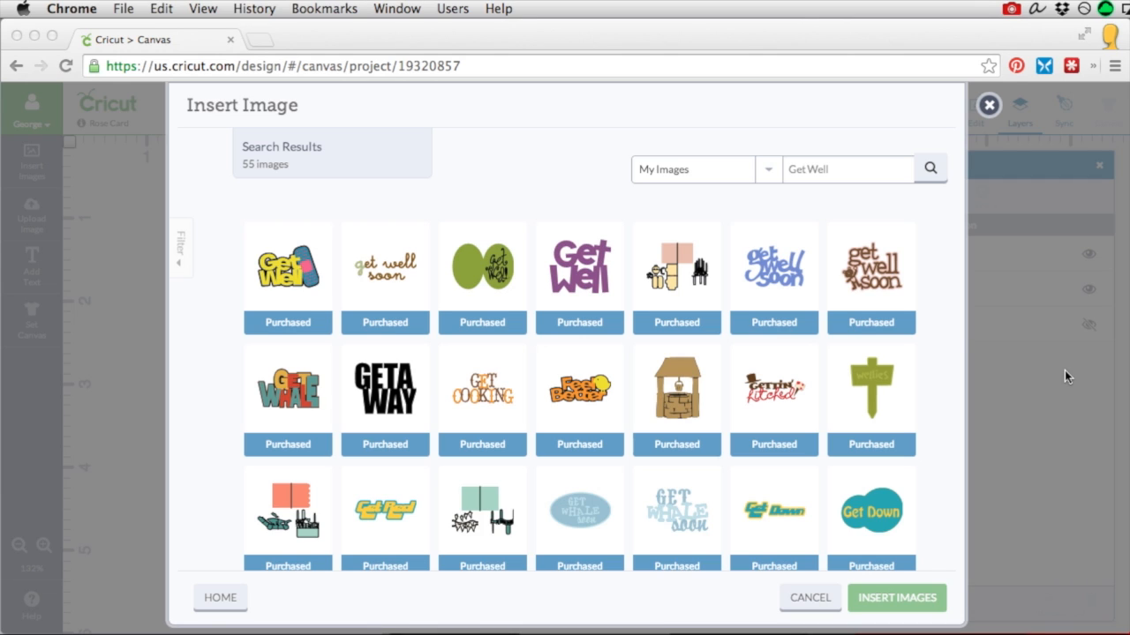
Step: Insert the blue layered Get Well Soon phrase from the Get Well search in My Images
{"action": "double_click", "coordinate": [773, 301]}
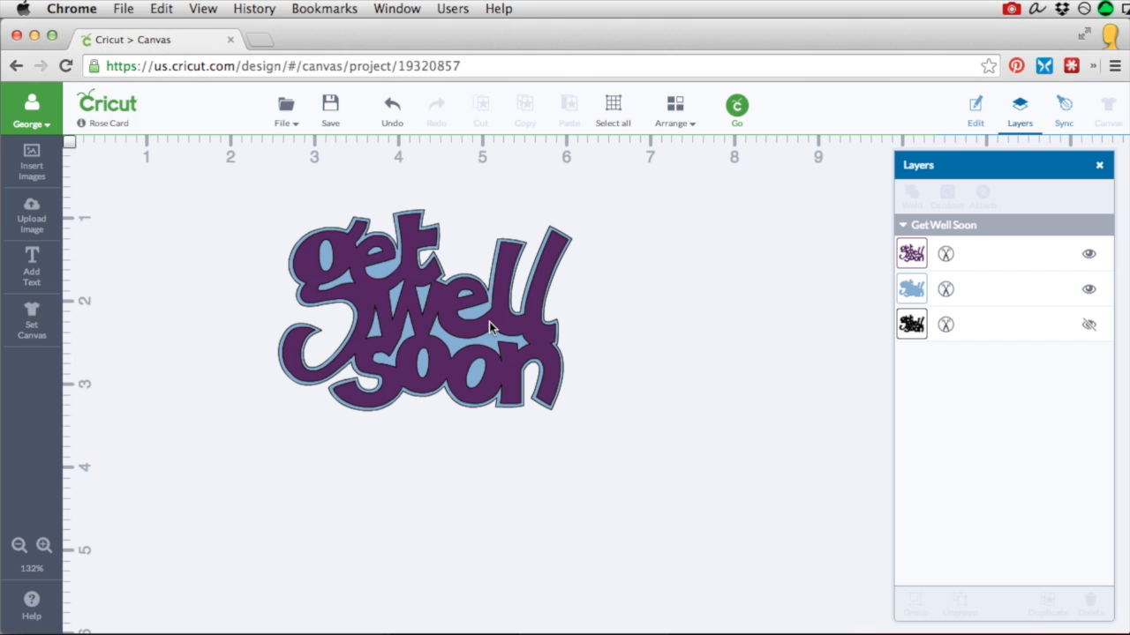